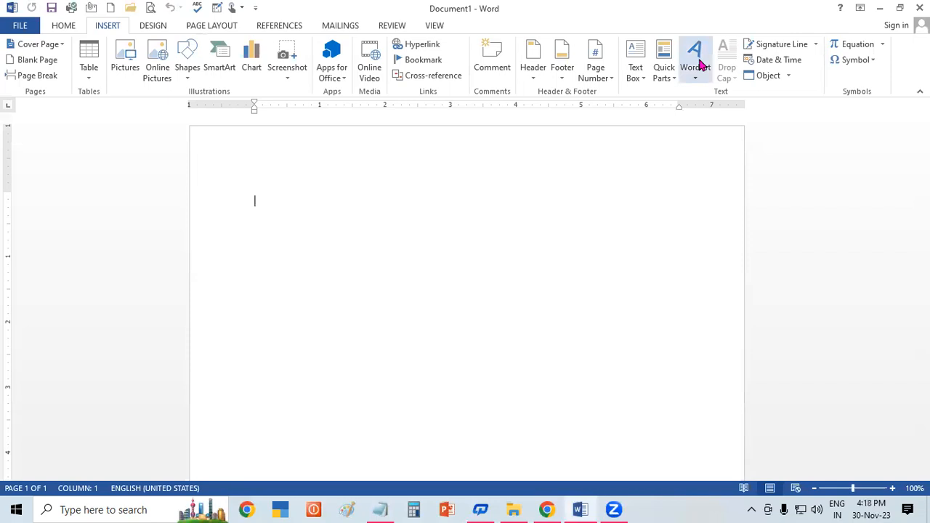
Step: Insert a bold black WordArt with a white outline and hard shadow, containing the text "GAYATRI COMPUTER"
click(700, 66)
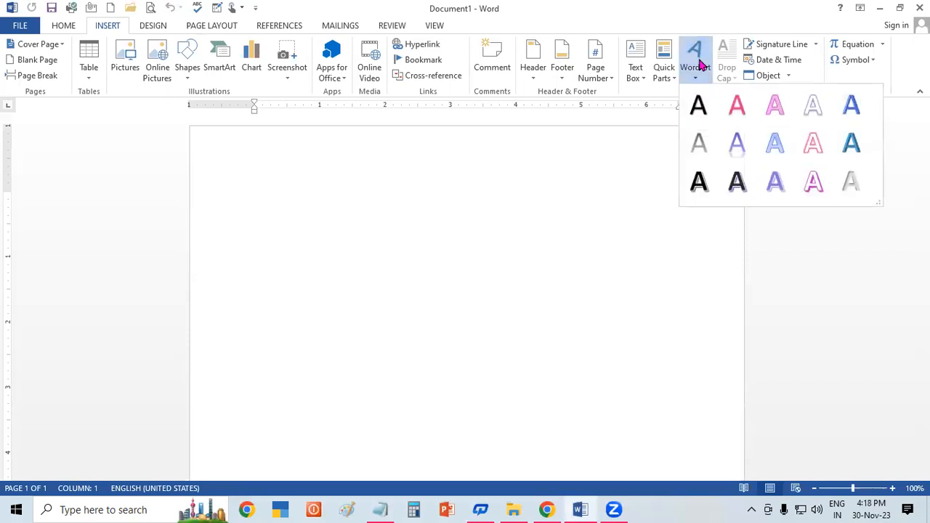
click(705, 182)
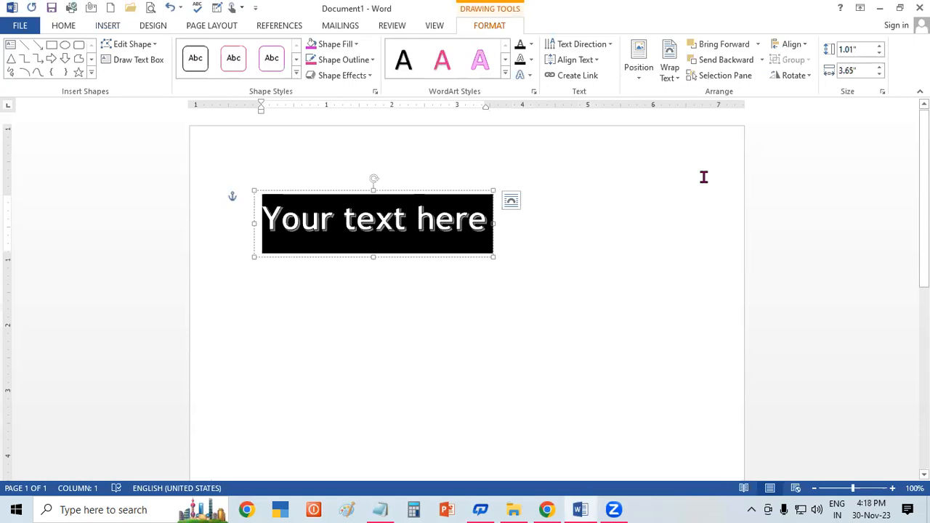
text(GAYATRI)
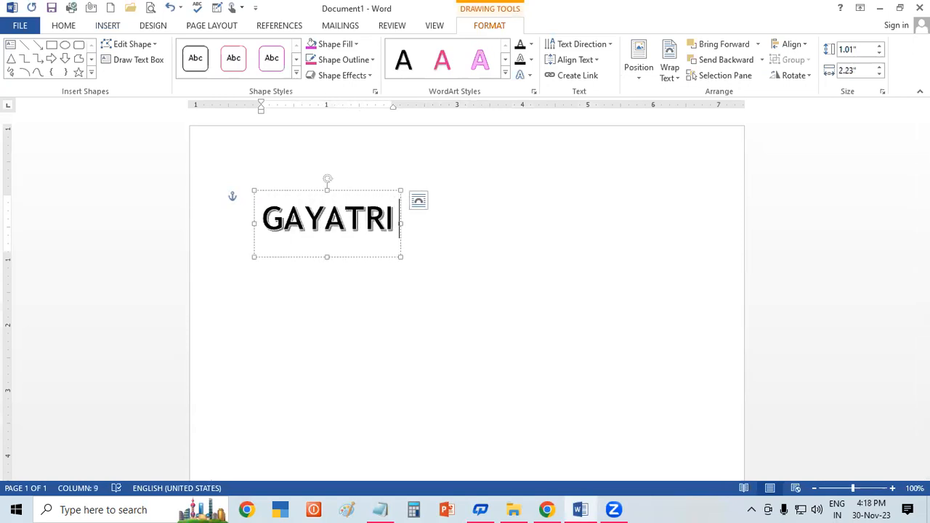
text( COMPUTER)
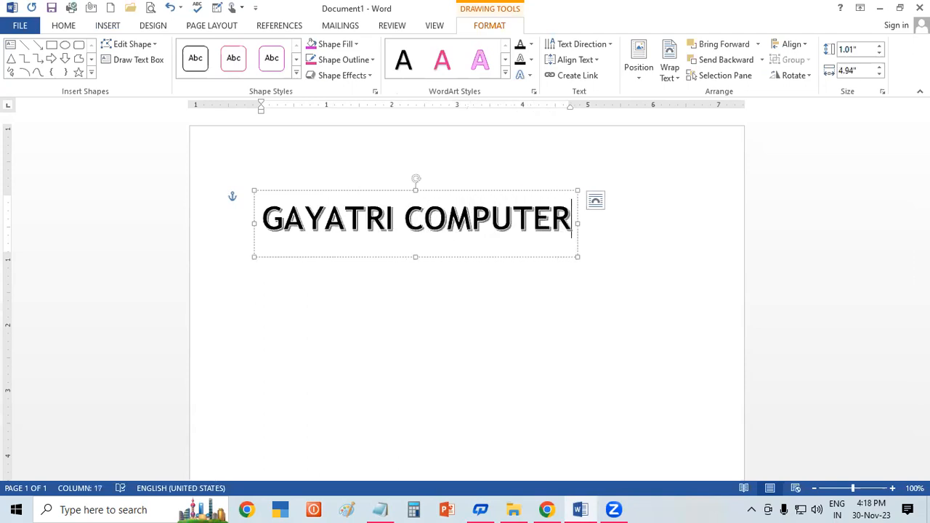
Step: Enlarge the heading text to 48 pt and widen its WordArt box to about 7.45" so it fits on one line
key(shift+Left)
key(shift+Left)
key(shift+Left)
key(shift+Left)
key(shift+Left)
key(shift+Left)
key(shift+Left)
key(shift+Left)
key(shift+Left)
key(shift+Left)
key(shift+Left)
key(shift+Left)
key(shift+Left)
key(shift+Left)
key(shift+Left)
key(shift+Left)
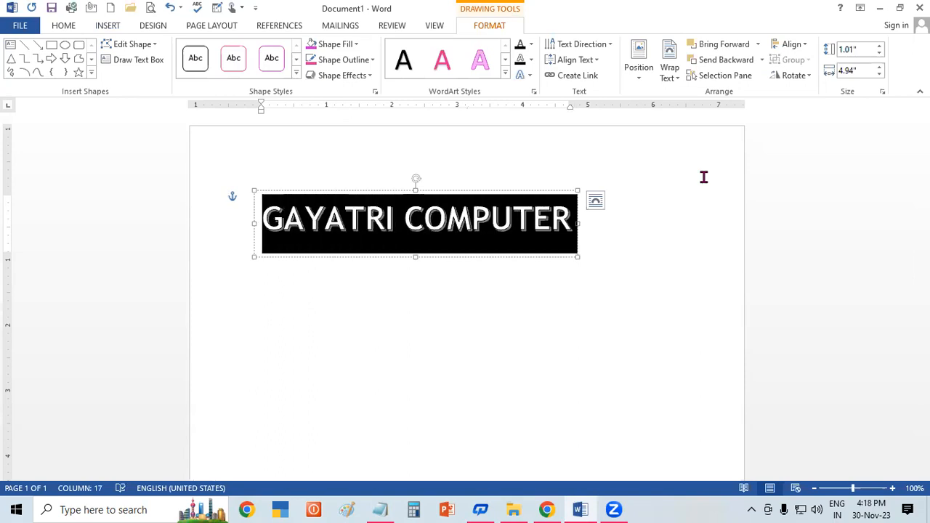
key(ctrl+shift+period)
key(ctrl+shift+period)
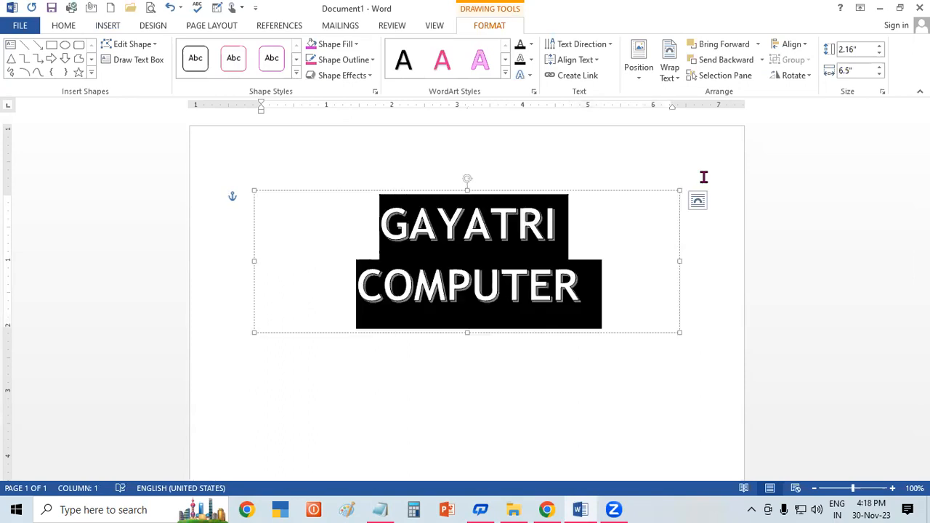
drag(680, 261, 741, 251)
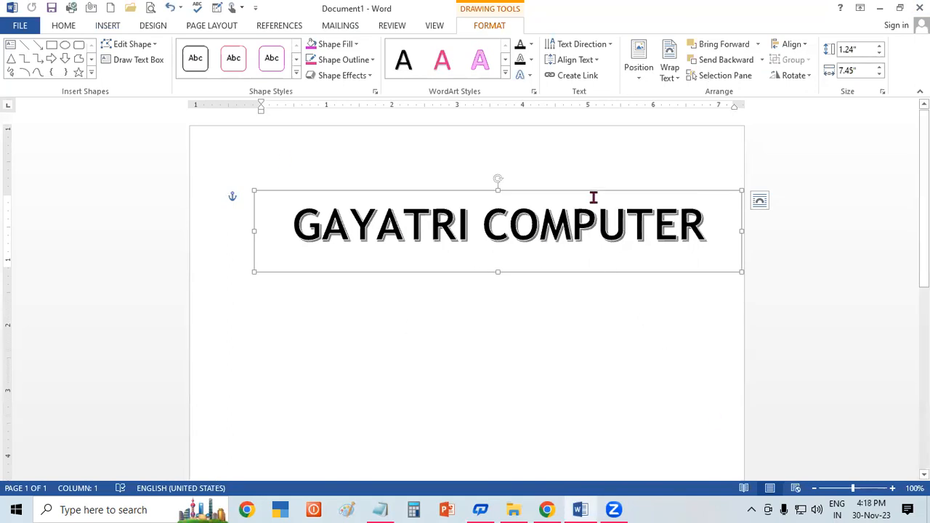
Step: Apply the upward arch Follow Path transform to the "GAYATRI COMPUTER" WordArt
click(525, 77)
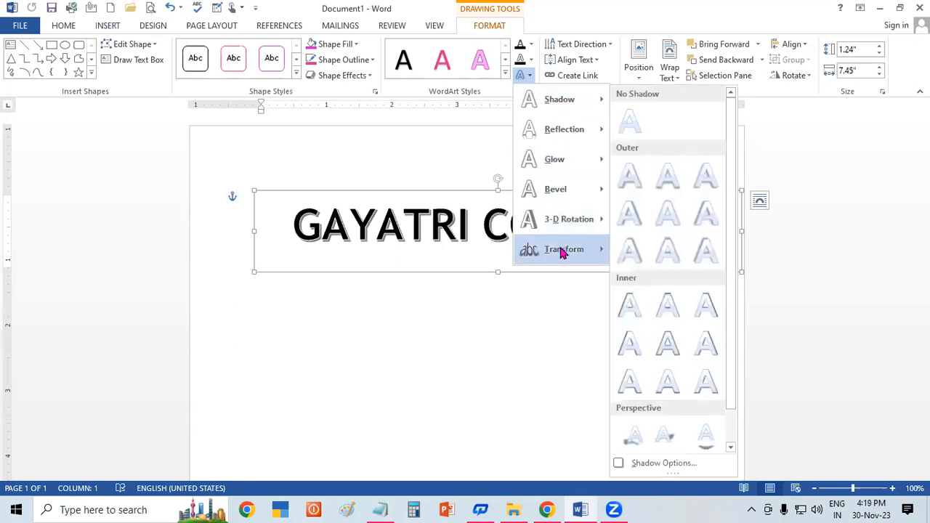
mouse_move(562, 252)
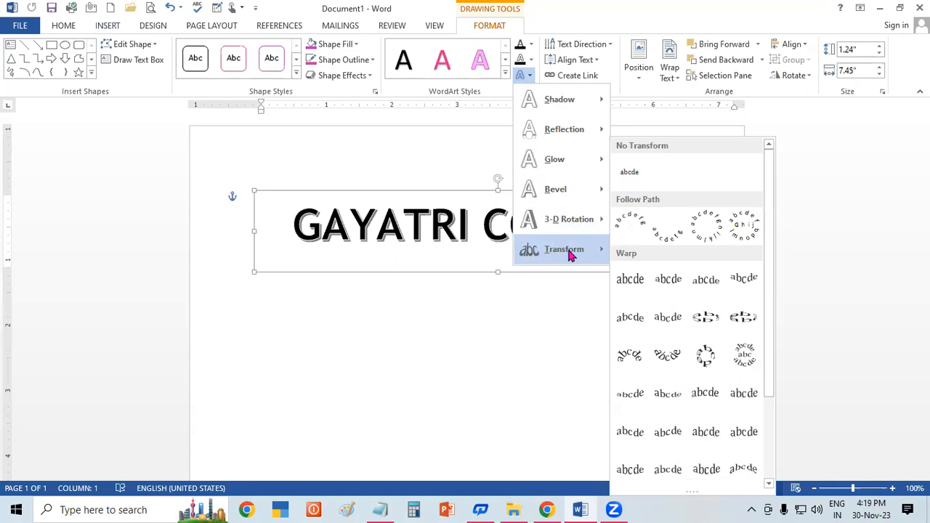
click(631, 221)
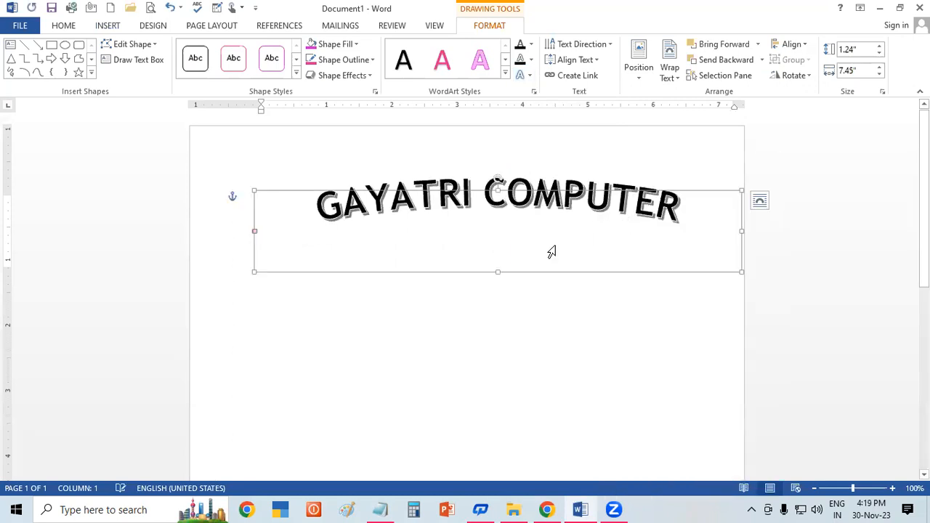
Step: Resize the arched heading to about 3.13" high by 6.41" wide and move it to the top of the page
drag(254, 271, 322, 395)
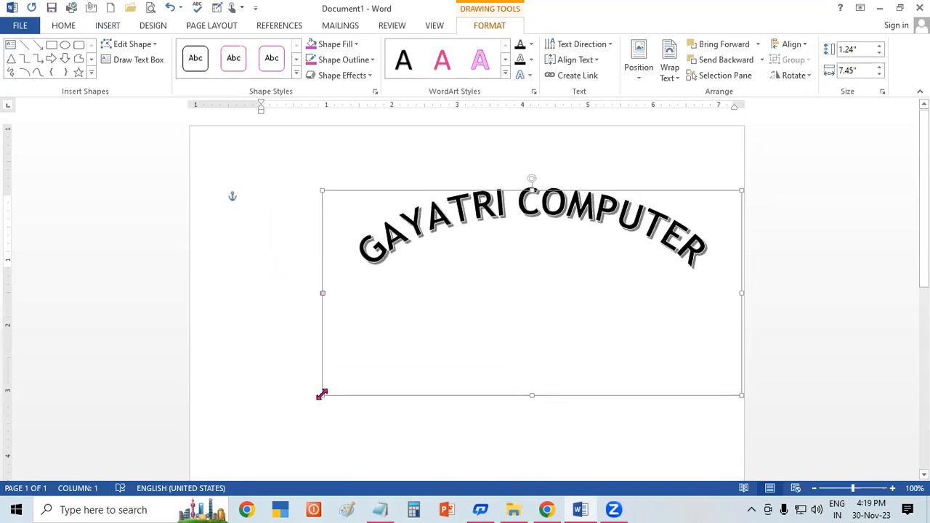
drag(378, 191, 300, 149)
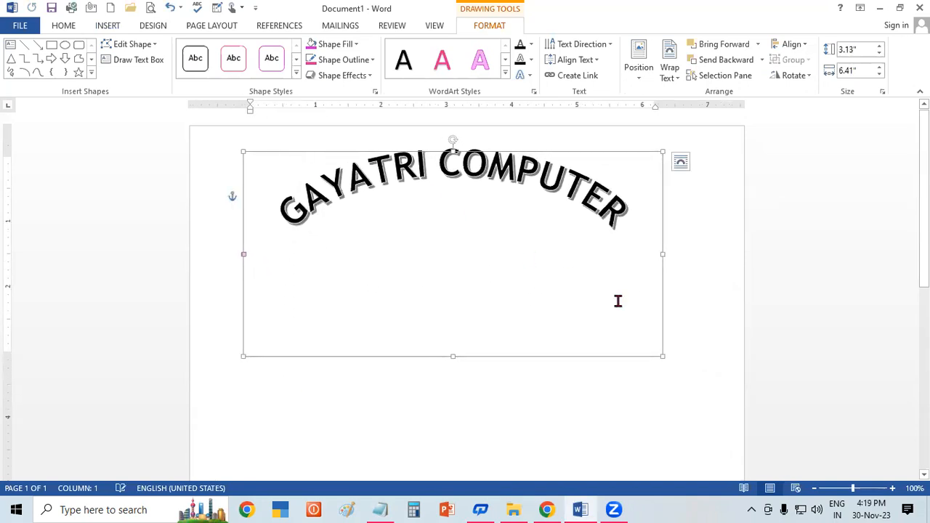
click(719, 401)
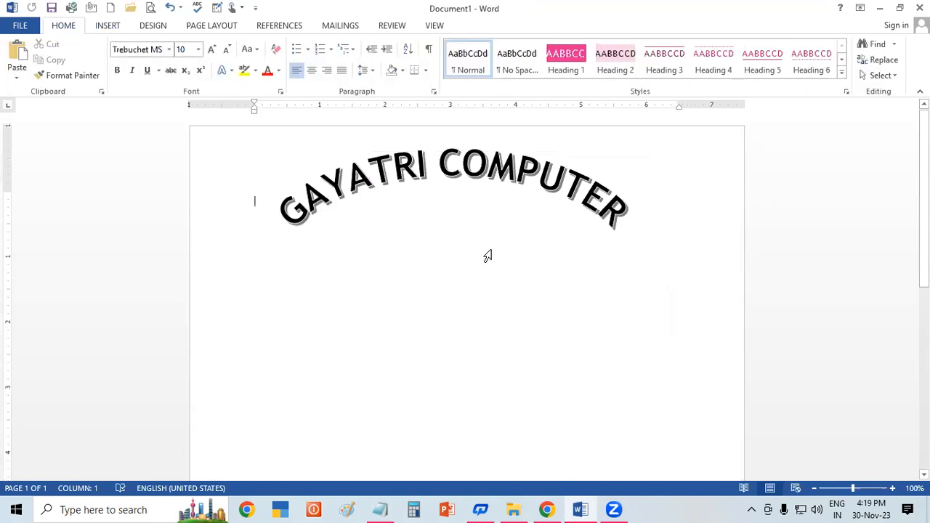
double_click(520, 170)
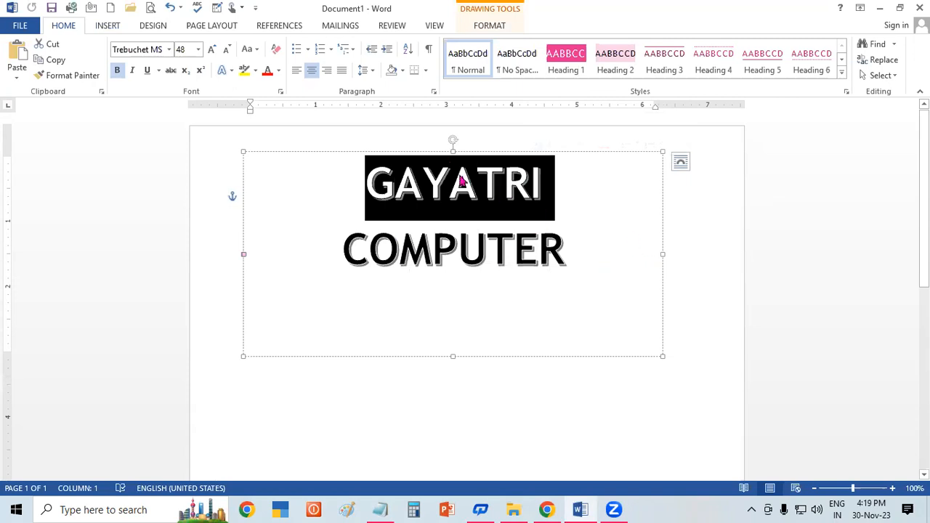
mouse_move(454, 140)
mouse_down()
mouse_move(466, 138)
mouse_move(457, 134)
mouse_up()
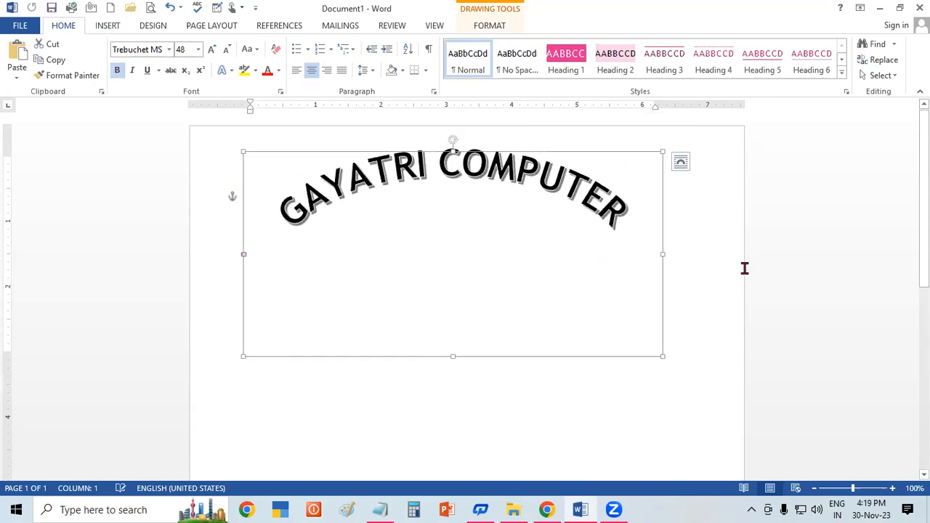
click(693, 361)
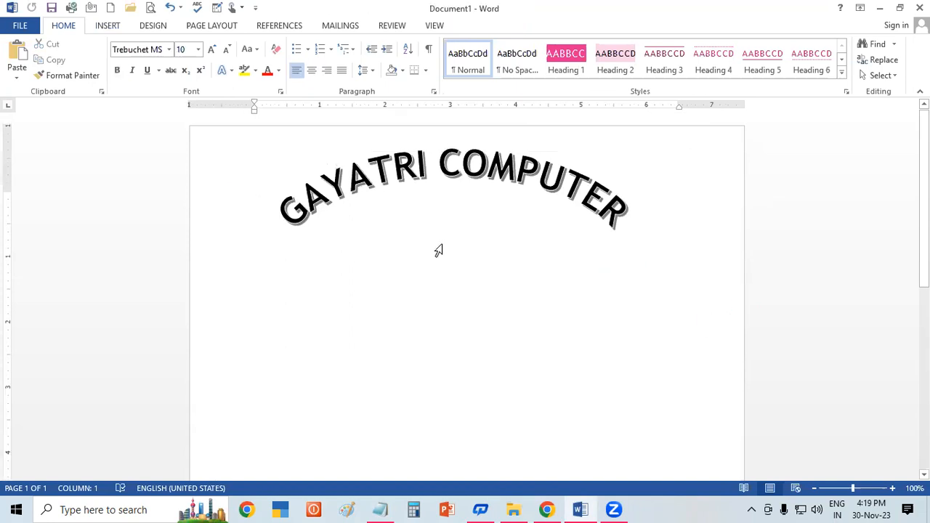
Step: Insert a second WordArt in the plain black fill style with a light shadow, containing the business address line
click(110, 29)
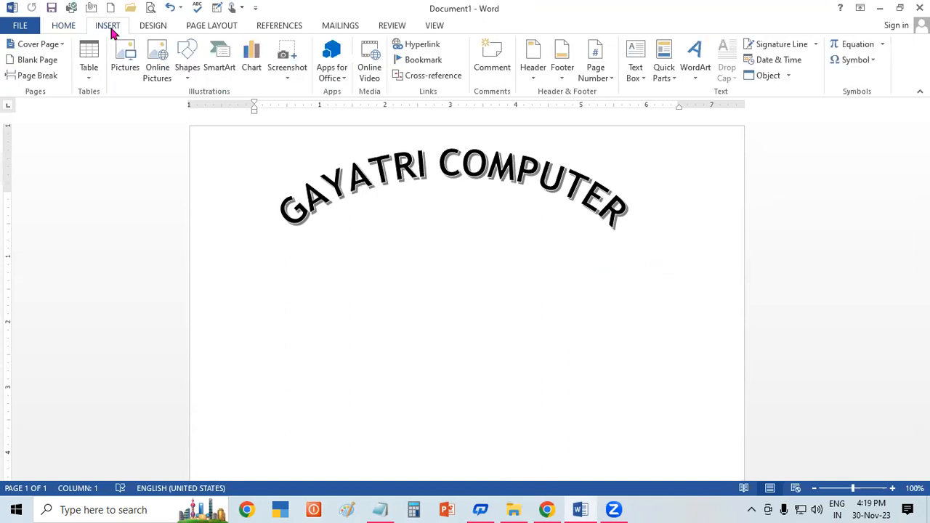
click(689, 69)
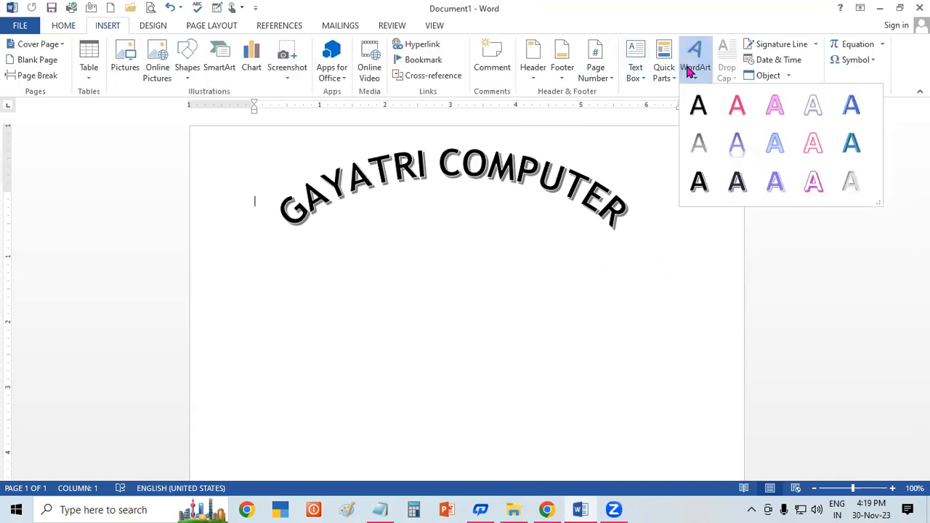
click(698, 105)
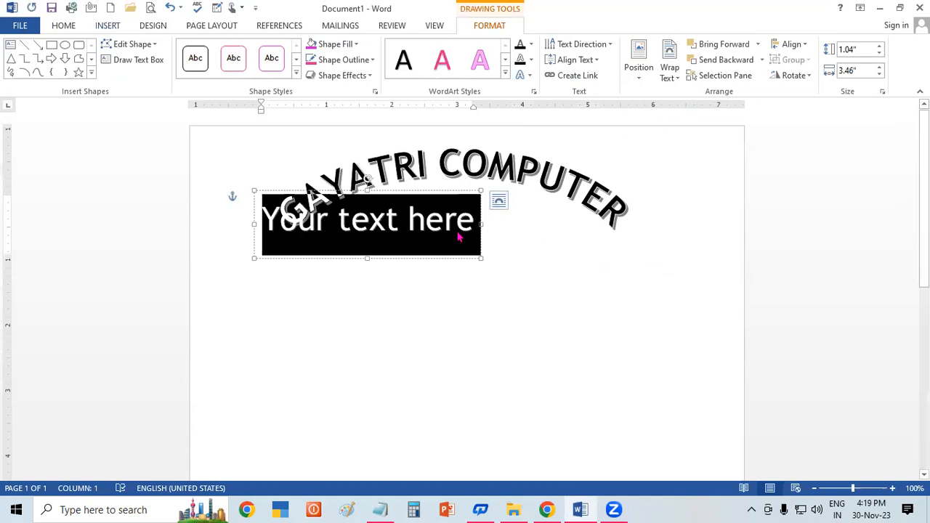
text(NEAR)
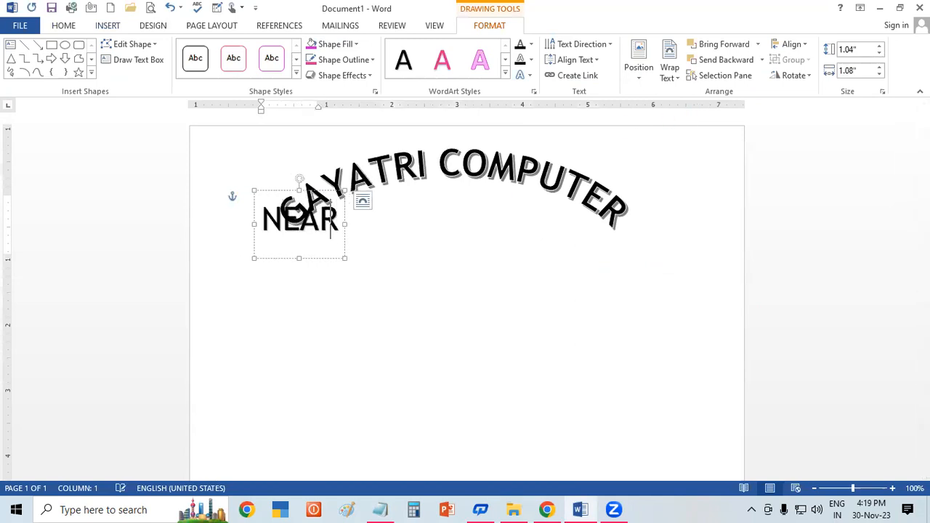
text( RAI)
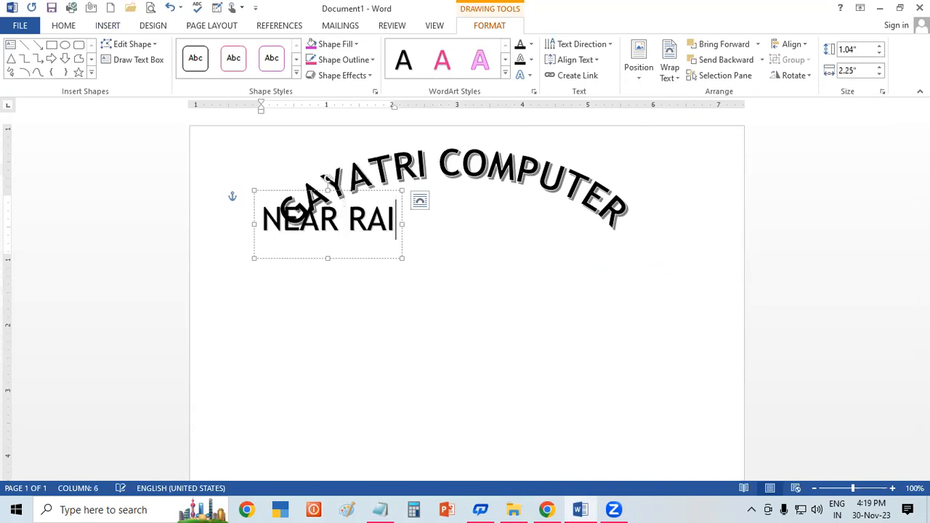
text(LWAY ST)
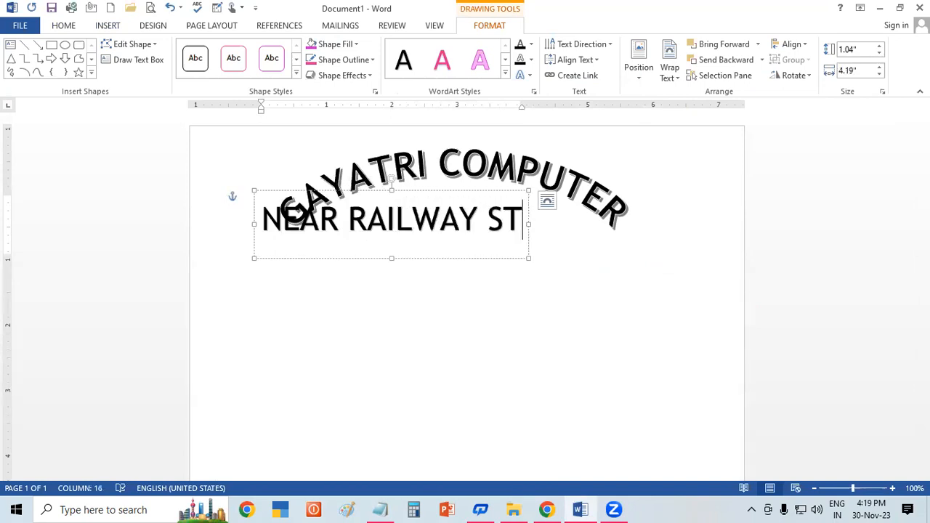
text(A)
text(TIO)
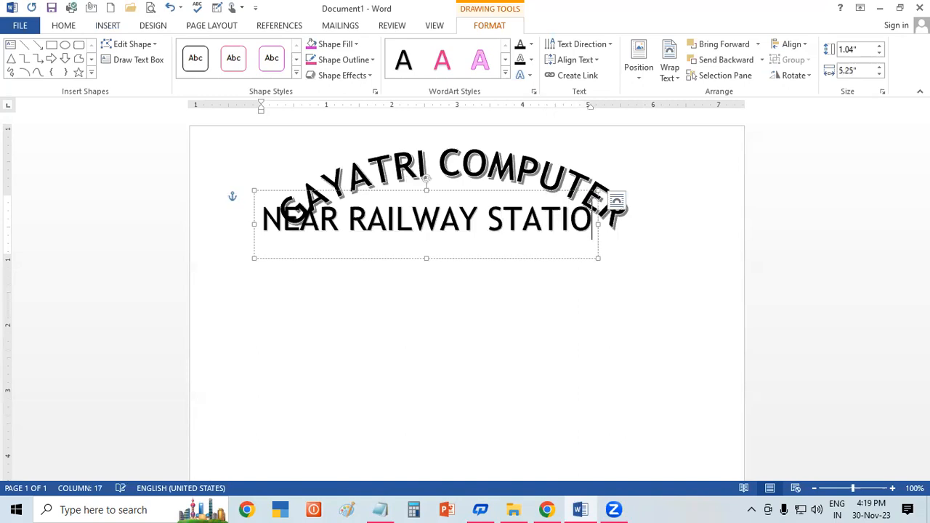
text(N ROAD P)
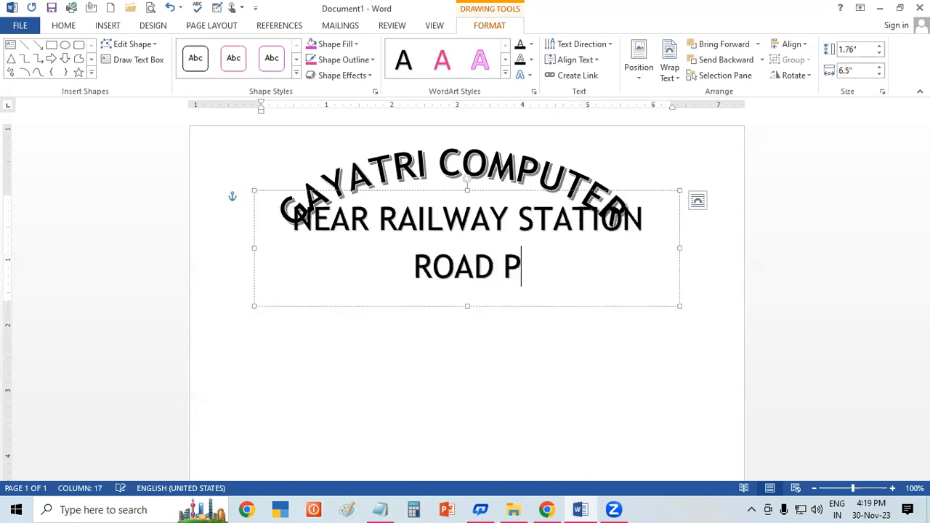
text(ADRAUNA)
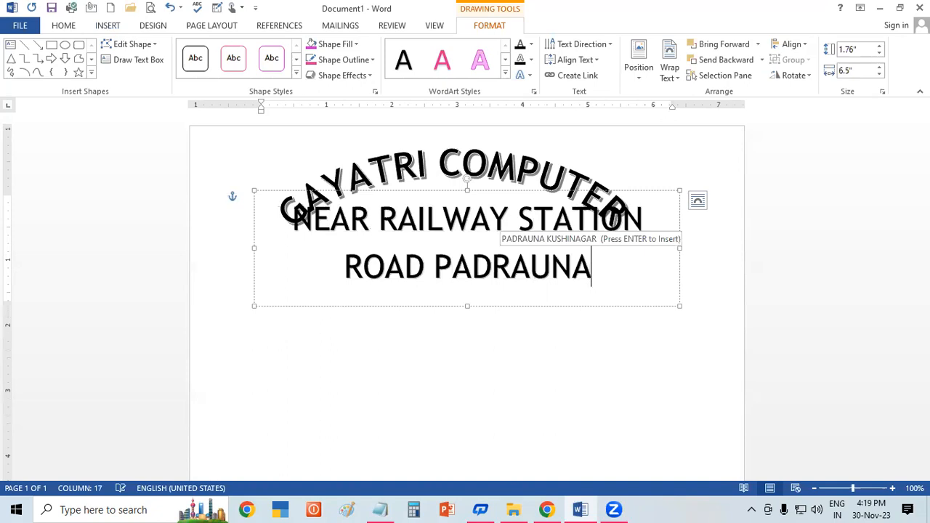
Step: Shrink the address WordArt text until it fits on one line and place it just beneath the arched heading
key(shift+Left)
key(shift+Left)
key(shift+Left)
key(shift+Left)
key(shift+Left)
key(shift+Left)
key(shift+Left)
key(shift+Left)
key(shift+Left)
key(shift+Left)
key(shift+Left)
key(shift+Left)
key(shift+Left)
key(shift+Left)
key(shift+Left)
key(shift+Left)
key(shift+Left)
key(shift+Left)
key(shift+Left)
key(shift+Left)
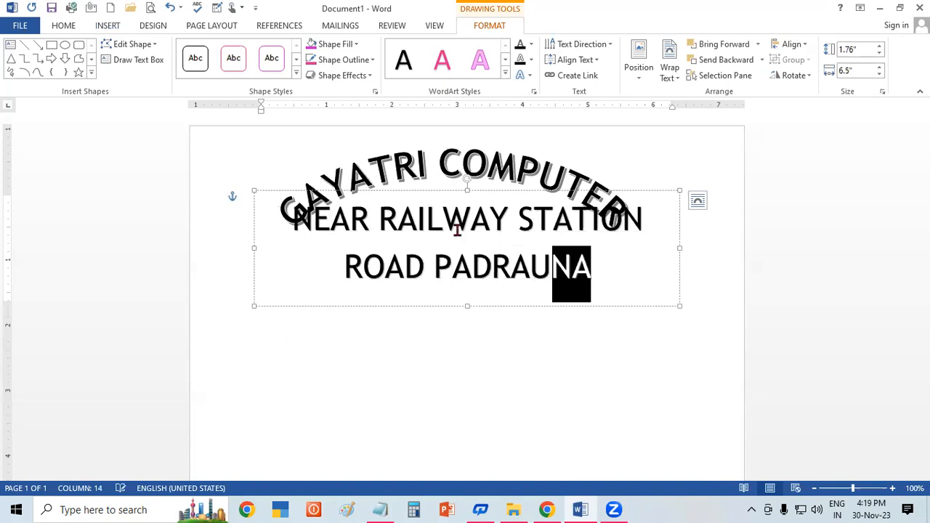
key(ctrl+a)
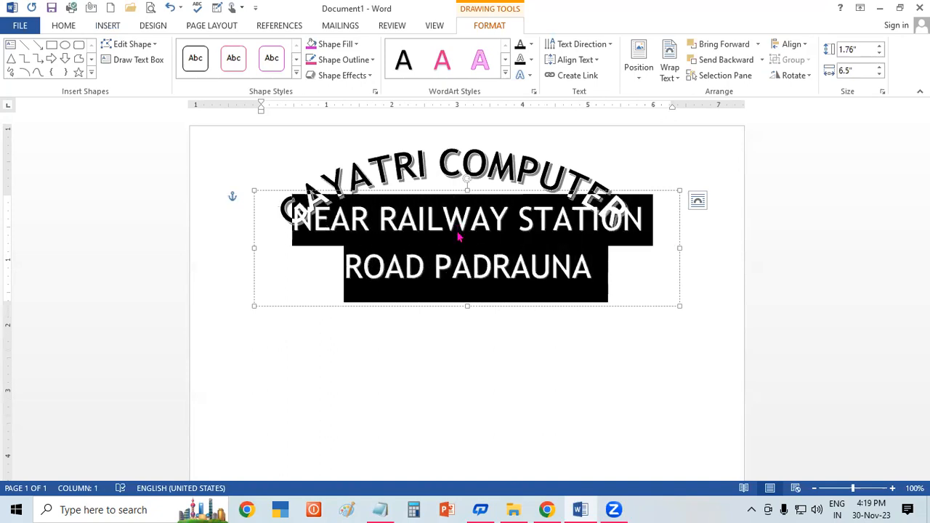
key(ctrl+shift+comma)
key(ctrl+shift+comma)
key(ctrl+shift+comma)
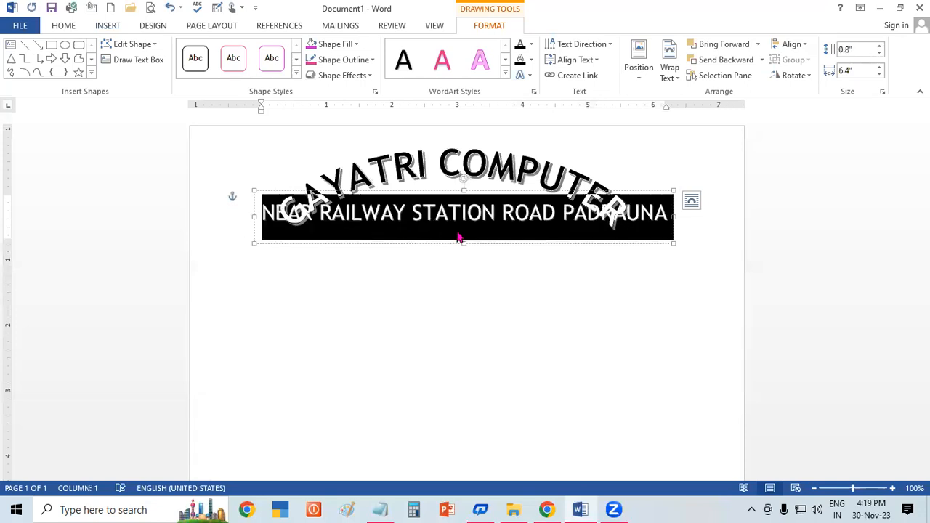
drag(456, 243, 449, 282)
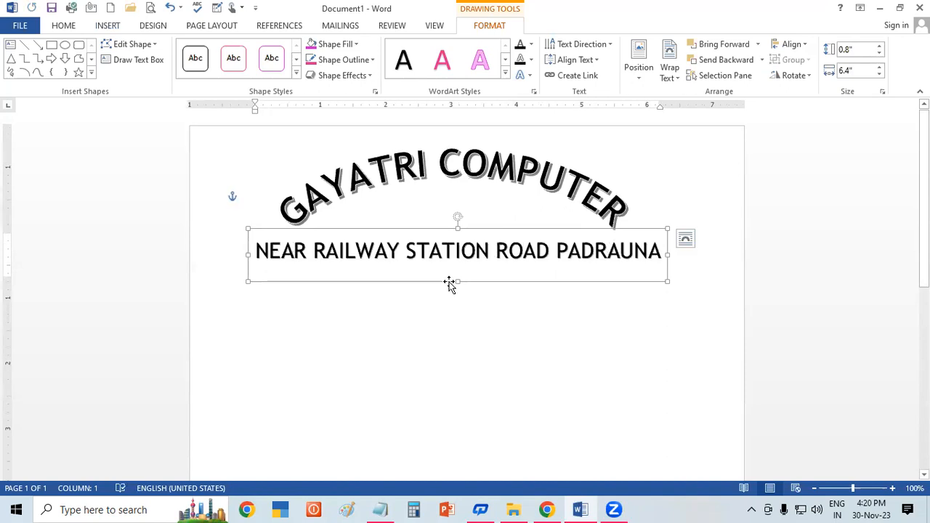
Step: Apply the upward arch Follow Path transform to the address WordArt and resize it to about 2.47" high by 4.86" wide
click(527, 77)
mouse_move(596, 255)
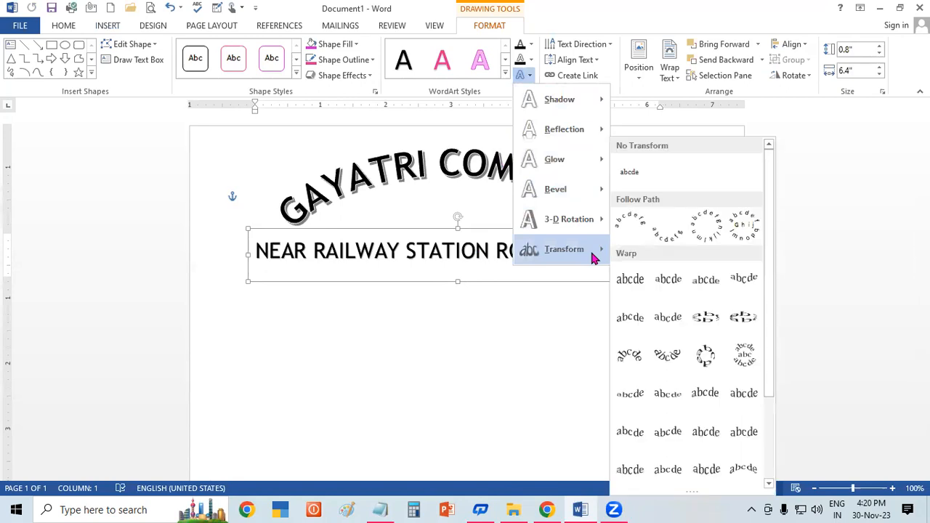
click(622, 235)
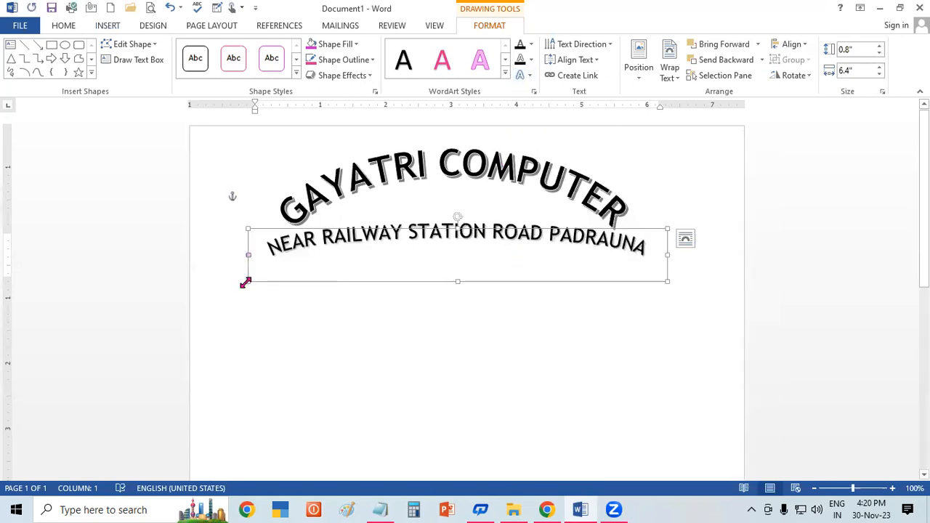
drag(253, 303, 349, 388)
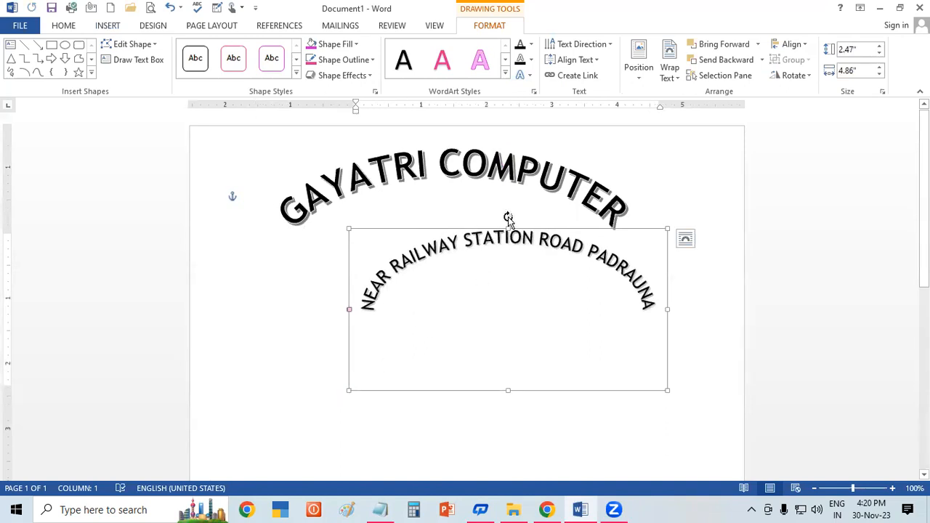
Step: Move the arched address WordArt up and centre it inside the curve of the "GAYATRI COMPUTER" heading
drag(508, 218, 519, 218)
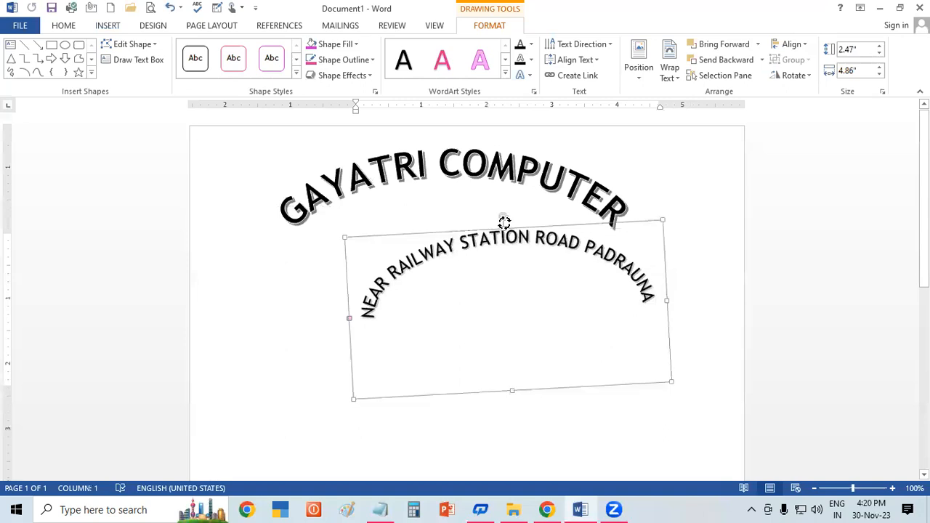
key(ctrl+z)
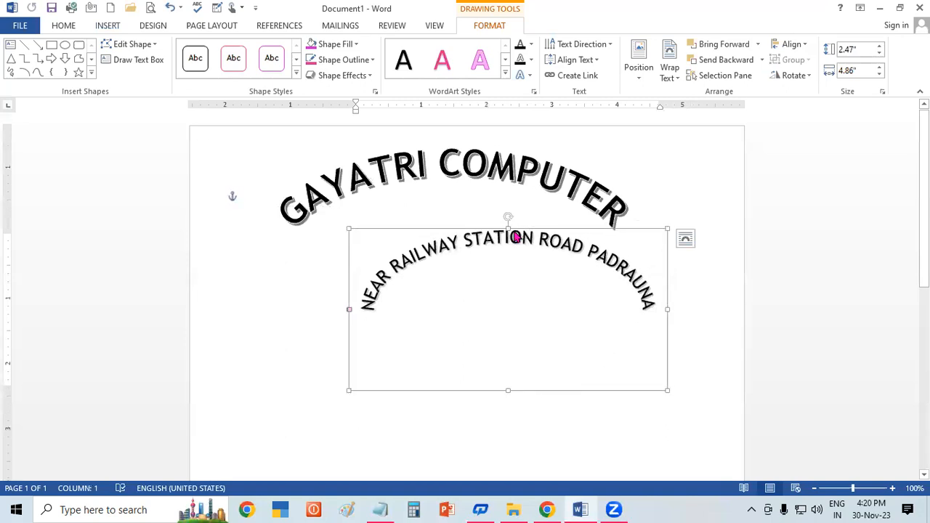
drag(513, 220, 465, 180)
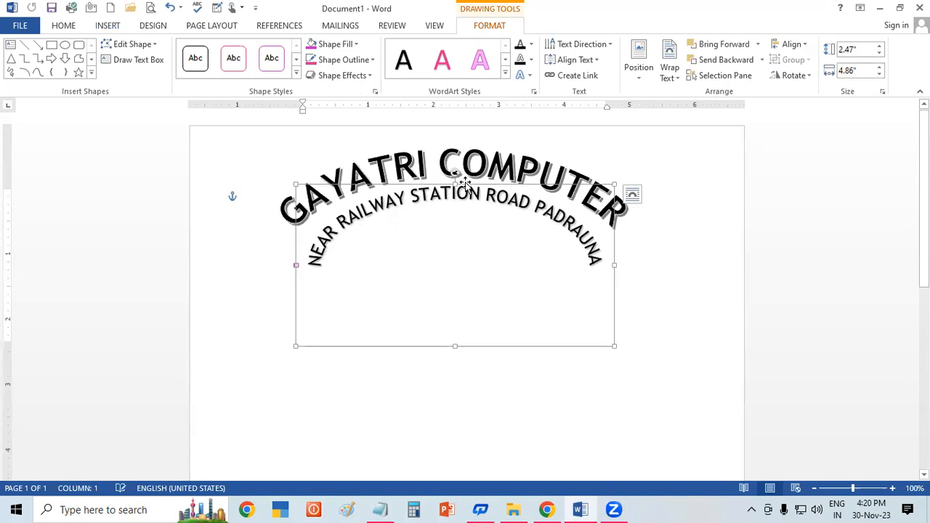
Step: Draw a text box about 0.55" high by 1.89" wide below the start of the arched address line
click(692, 336)
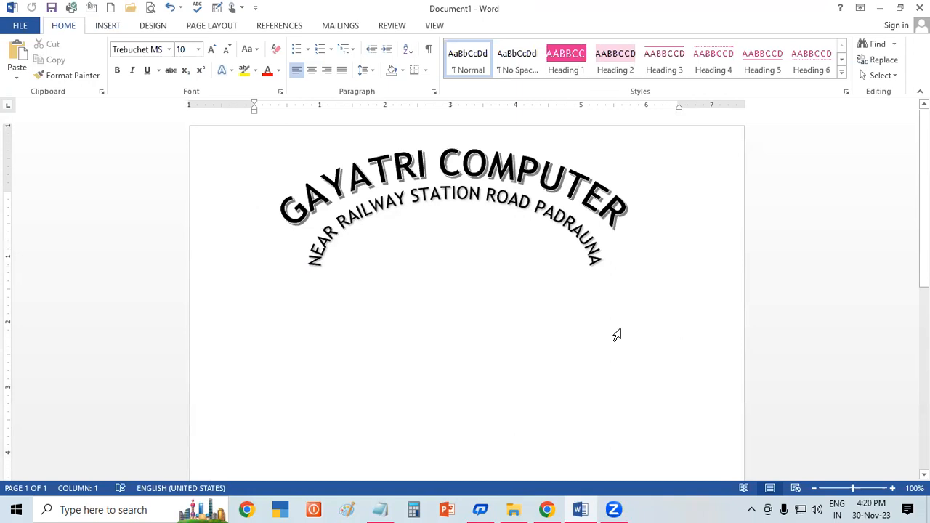
click(324, 342)
click(356, 392)
double_click(354, 372)
click(117, 29)
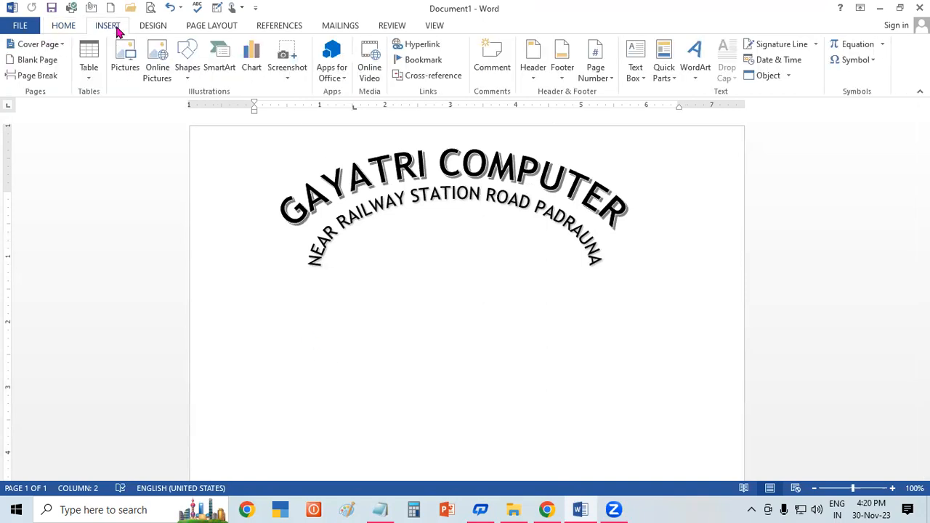
click(637, 60)
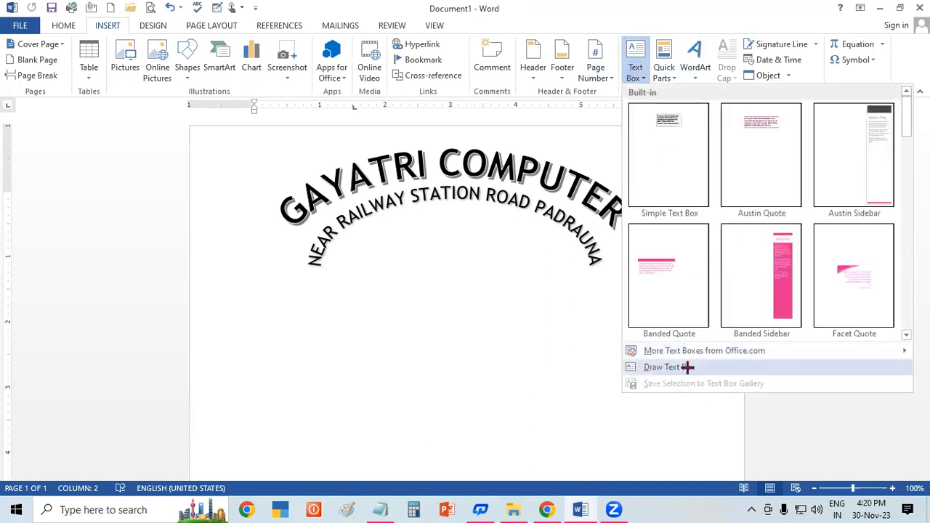
click(668, 367)
drag(248, 298, 372, 335)
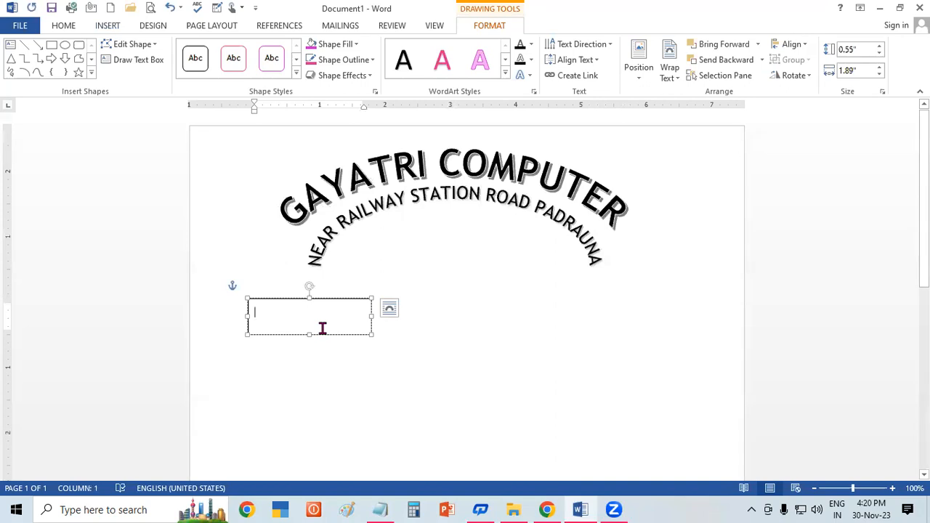
Step: Enter "STUDENT NAME" followed by a dotted fill-in line, widening the text box to about 4.9" so it stays on one line
text(STUDE)
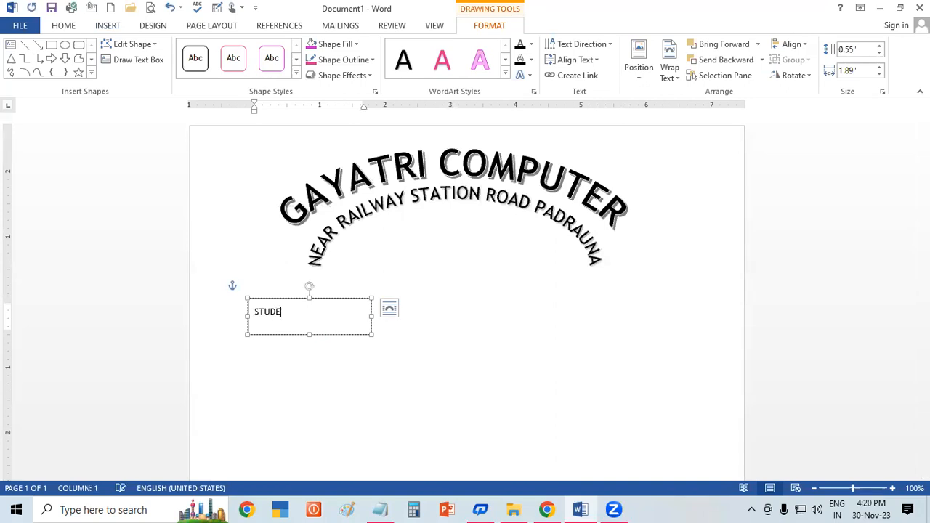
text(NT NAME.........................................)
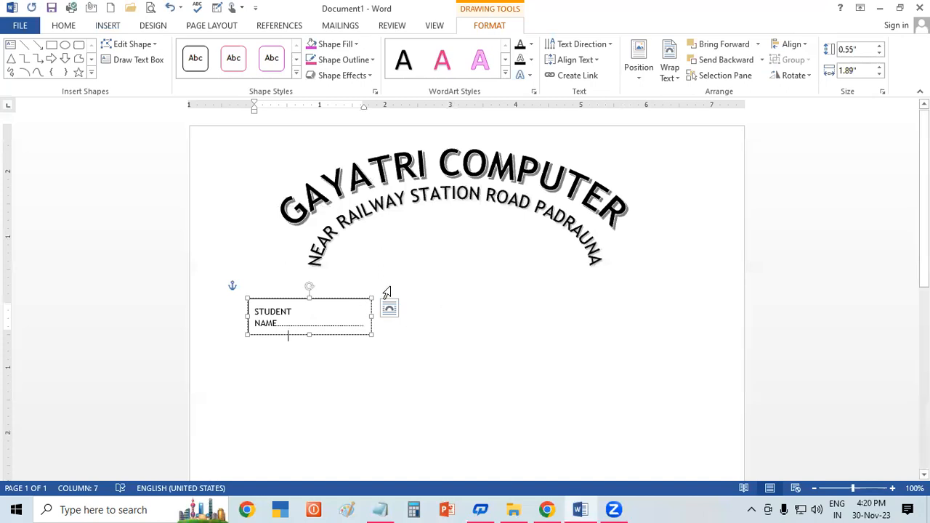
drag(370, 314, 568, 318)
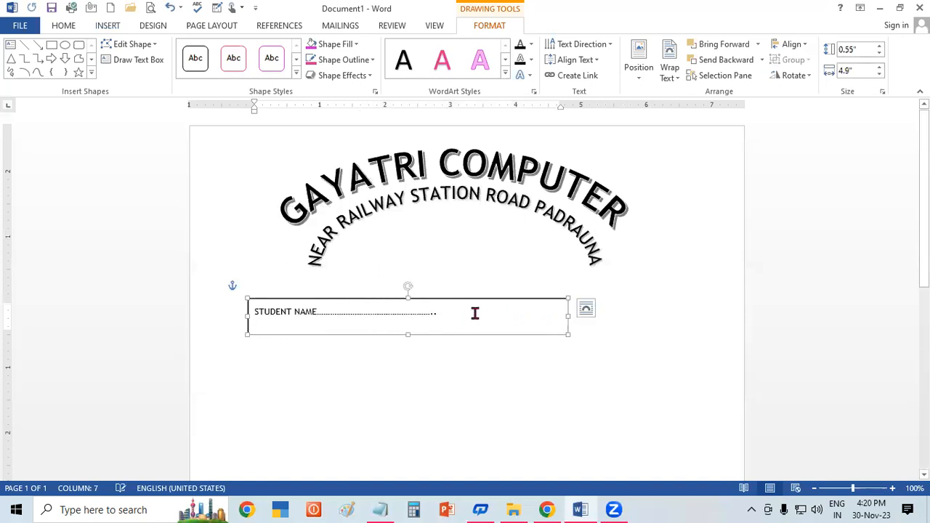
text(..............................................................................................)
click(557, 316)
click(500, 320)
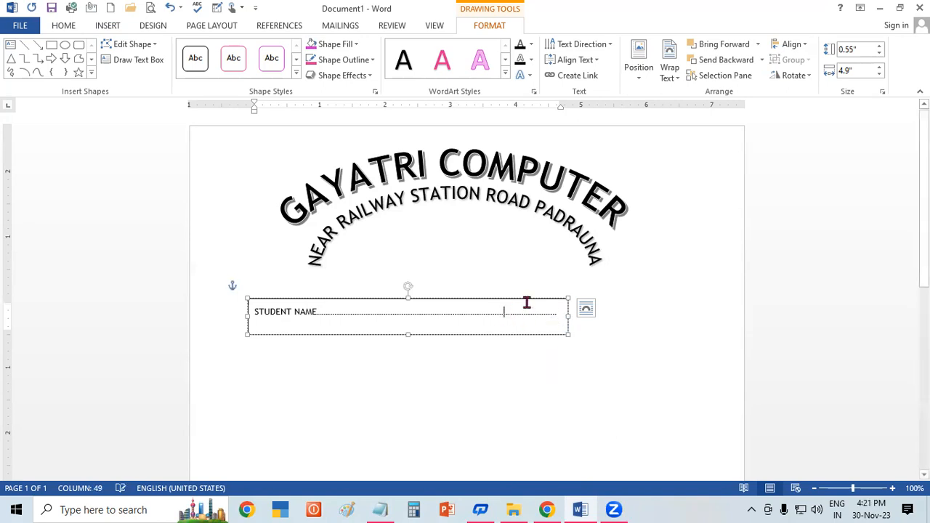
Step: Move the text box up beneath the arched address and enlarge all of its text by three size increments
drag(529, 302, 540, 272)
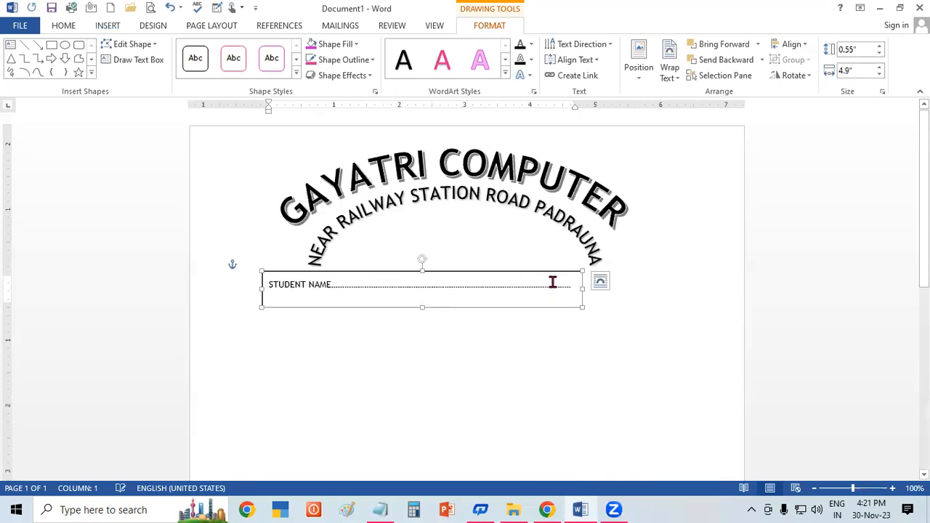
drag(571, 286, 289, 300)
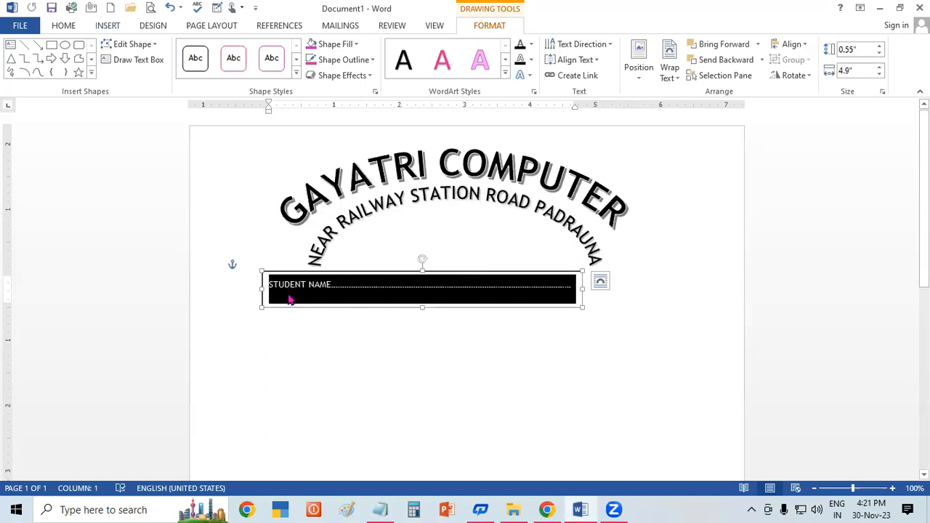
key(ctrl+shift+period)
key(ctrl+shift+period)
key(ctrl+shift+period)
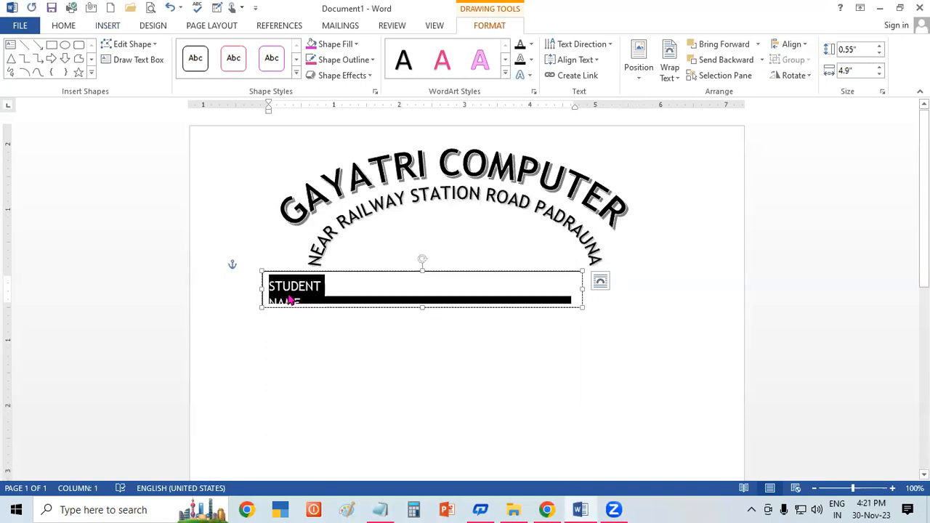
Step: Widen the student name box to about 6.87" so its text fits on one line, and place it just below the arch
click(581, 287)
drag(581, 287, 711, 290)
drag(619, 307, 598, 322)
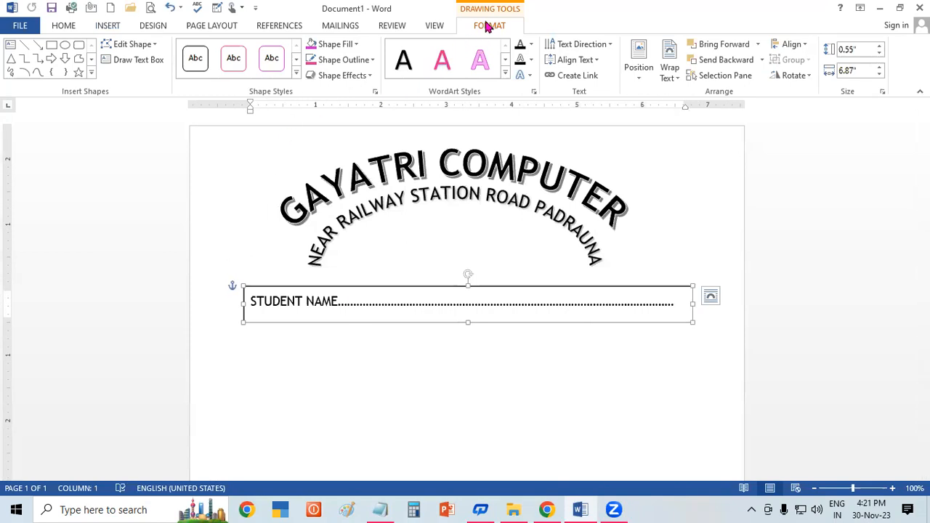
Step: Set the student name box to No Fill and No Outline and reduce its height to about 0.4"
click(347, 45)
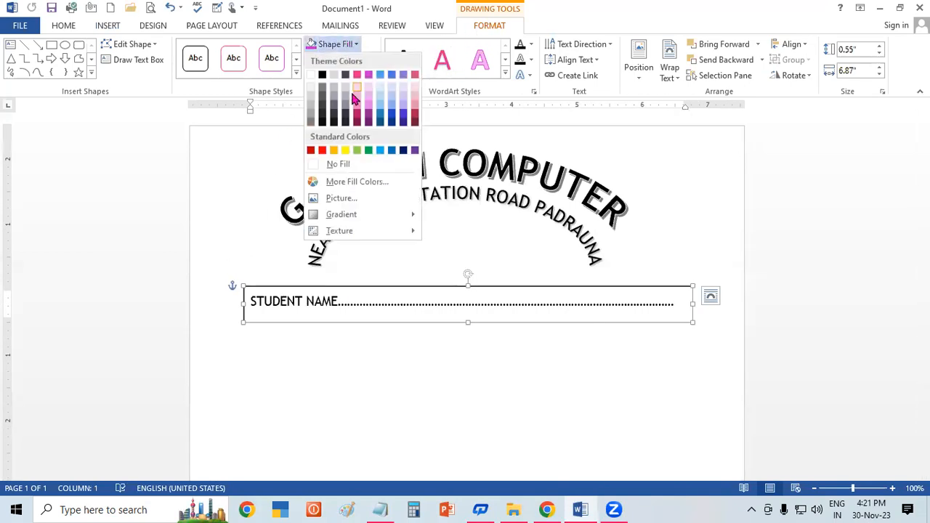
click(359, 165)
click(347, 60)
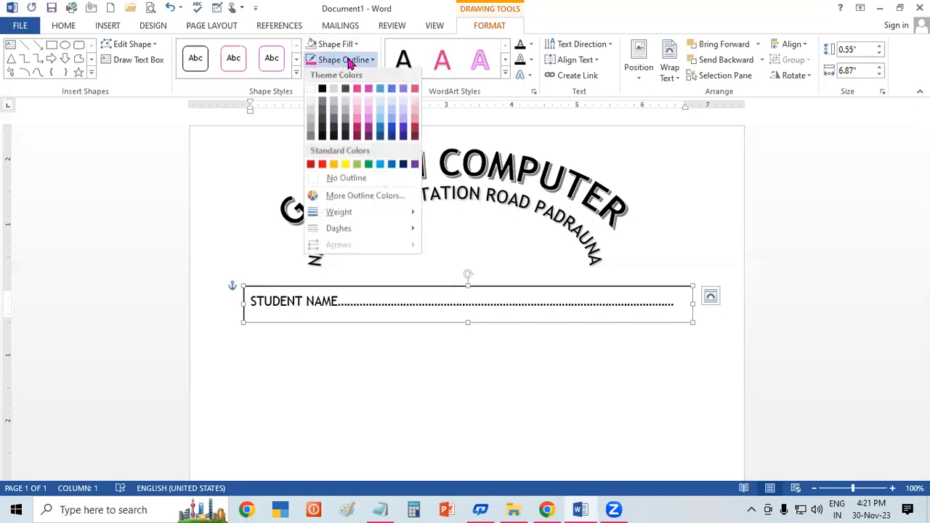
click(349, 182)
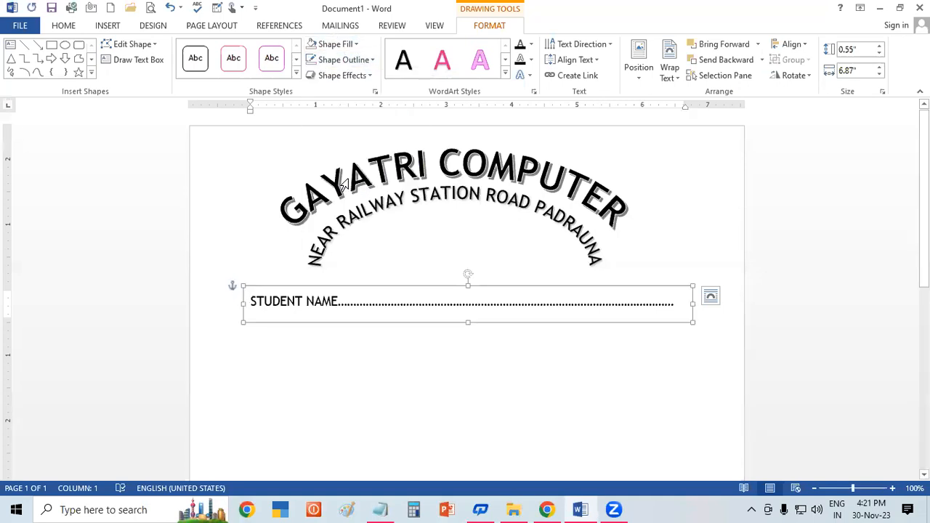
drag(469, 321, 469, 311)
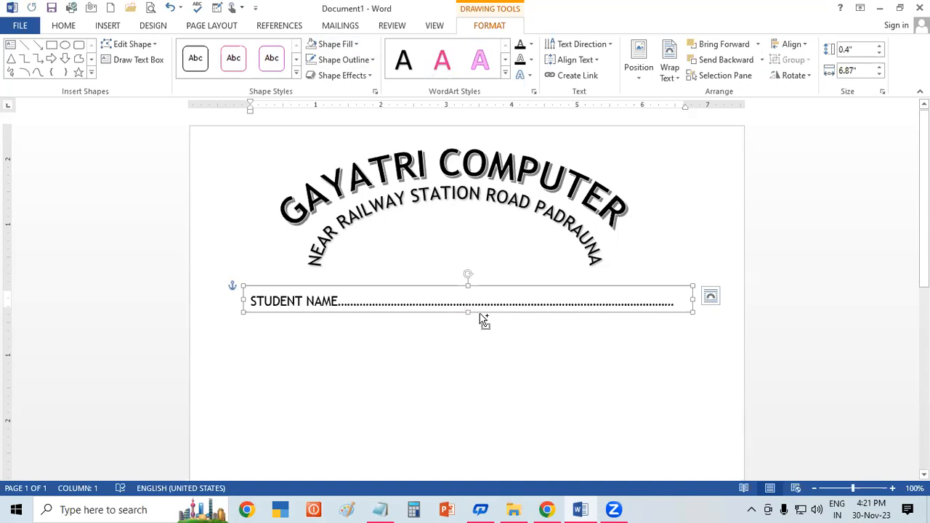
Step: Duplicate the student name box directly beneath the original and change the copy's label to "FATHER'S NAME"
drag(480, 313, 475, 336)
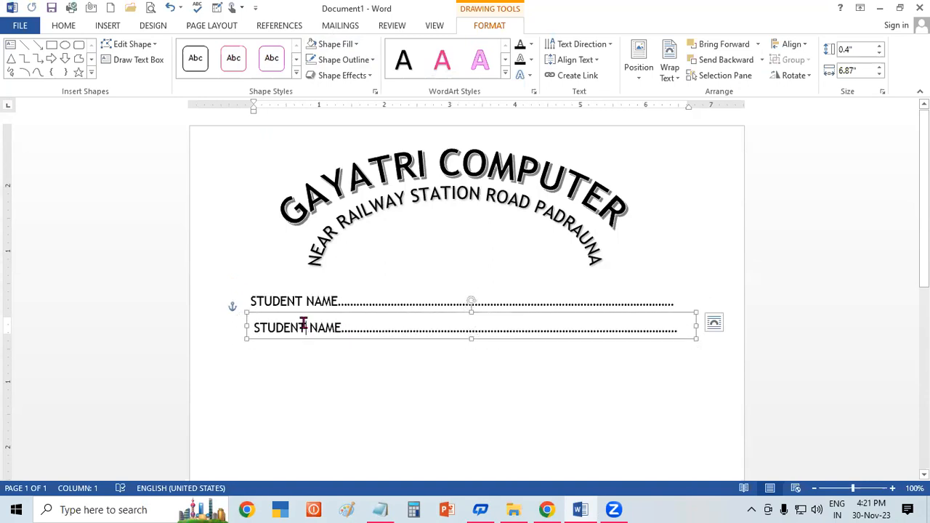
key(BackSpace)
key(BackSpace)
key(BackSpace)
key(BackSpace)
key(BackSpace)
key(BackSpace)
key(BackSpace)
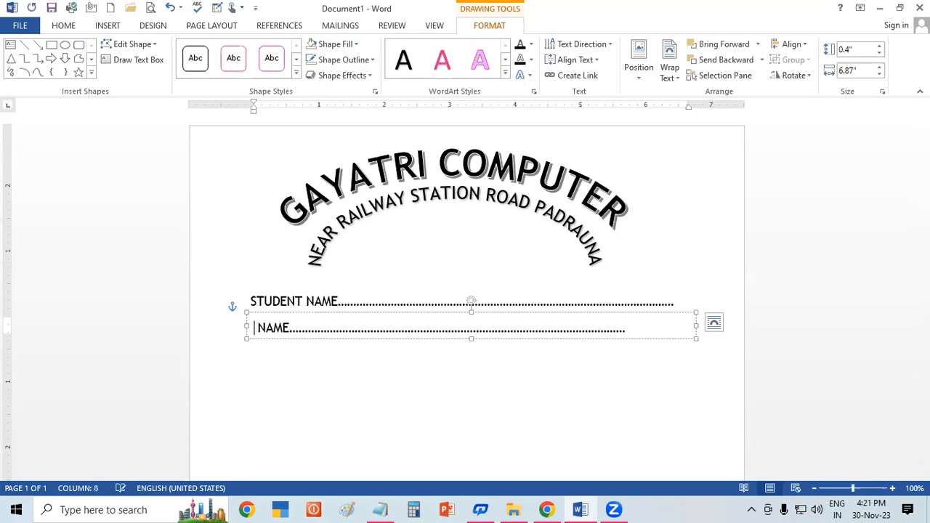
text(FATHER'S)
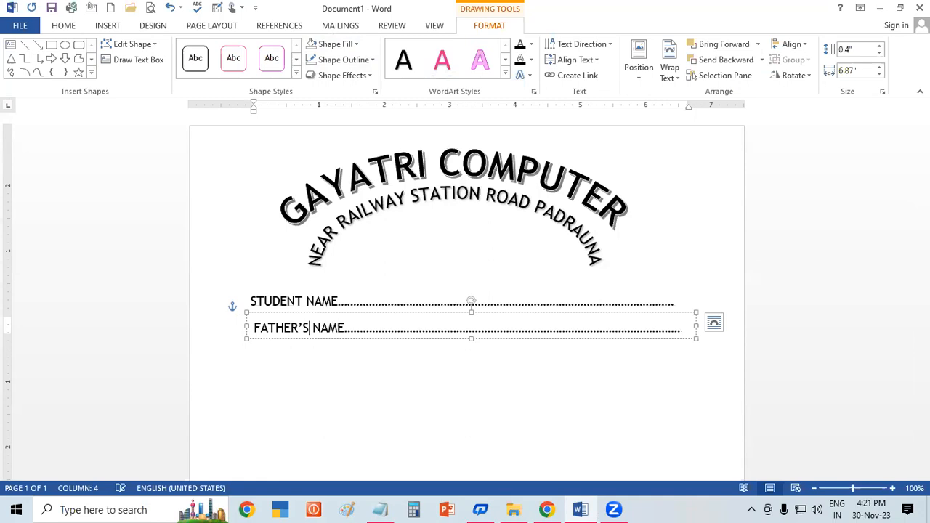
click(414, 403)
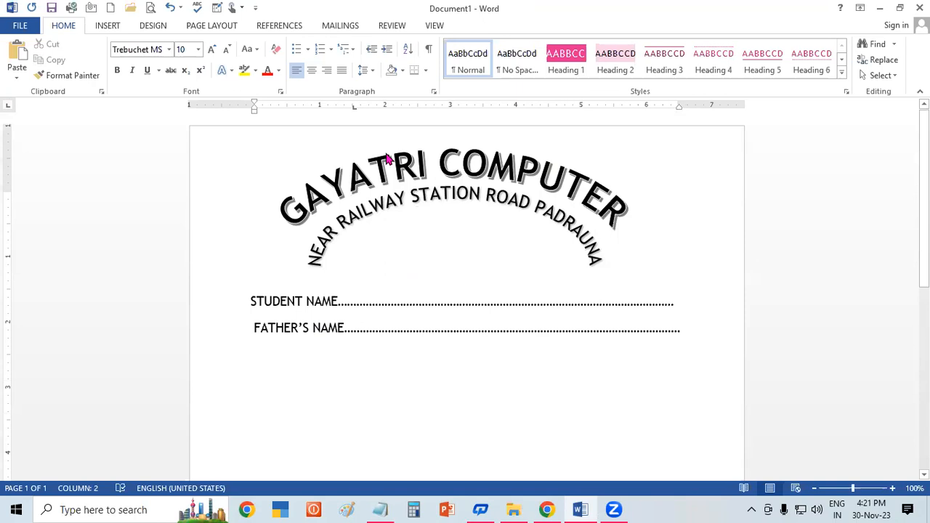
Step: Try a wave-shaped Warp transform on the address WordArt and move it slightly down
click(109, 28)
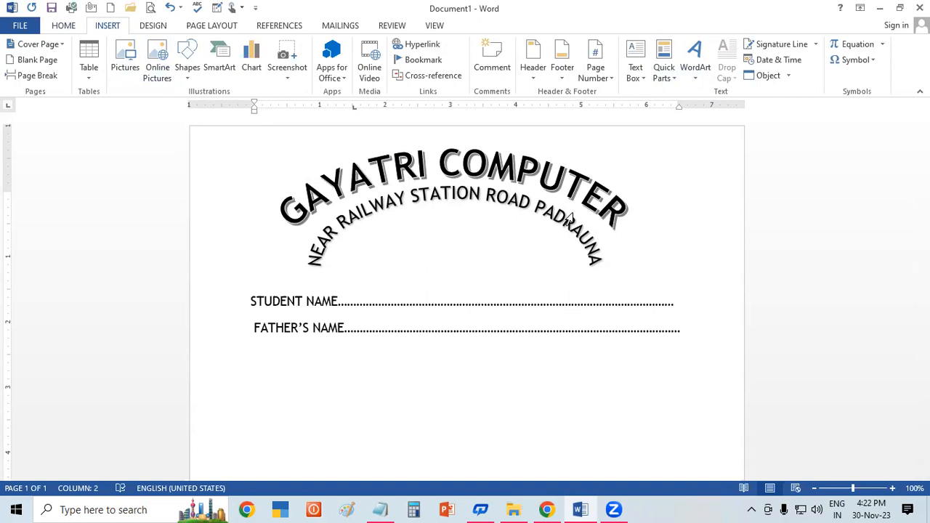
click(705, 76)
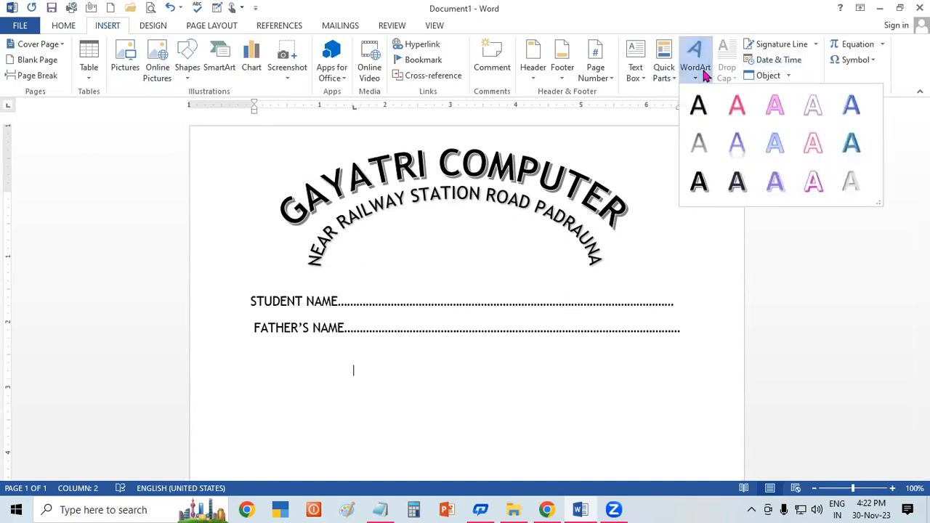
click(541, 181)
double_click(544, 181)
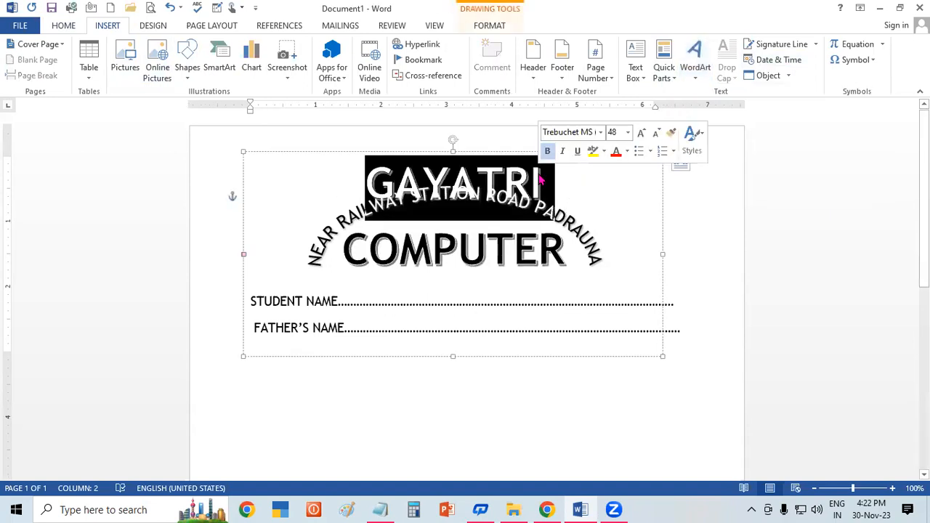
triple_click(556, 258)
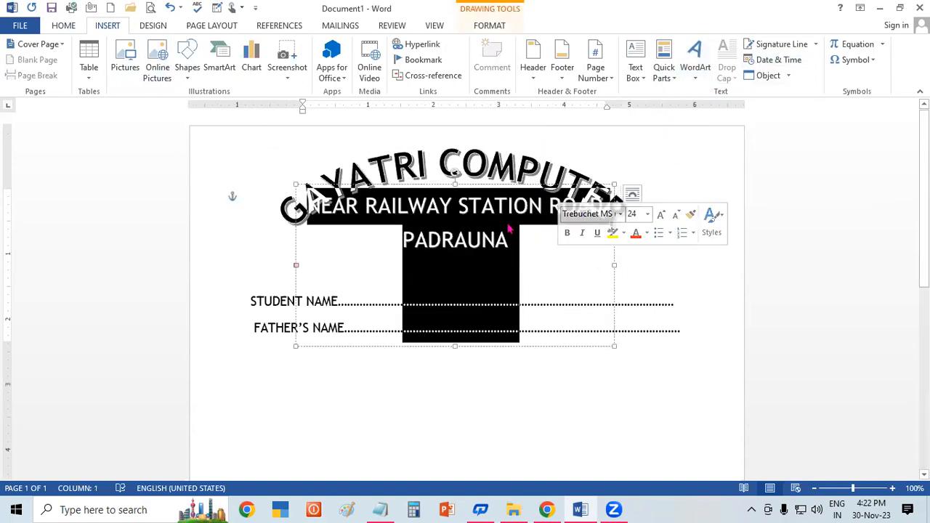
click(496, 27)
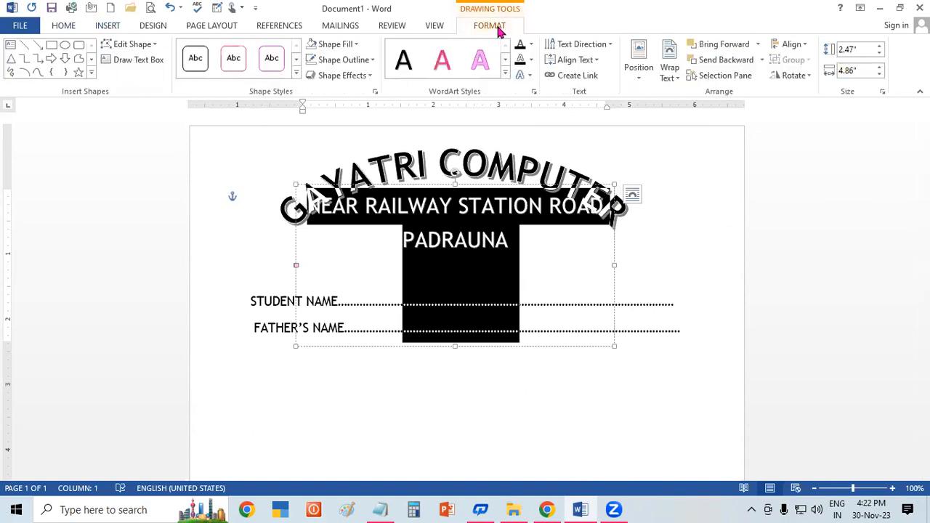
click(522, 75)
mouse_move(578, 246)
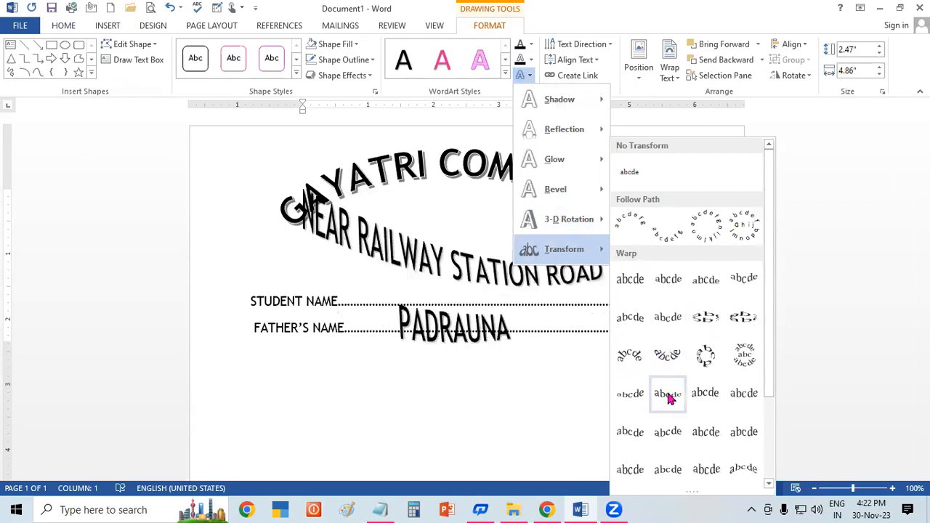
click(636, 440)
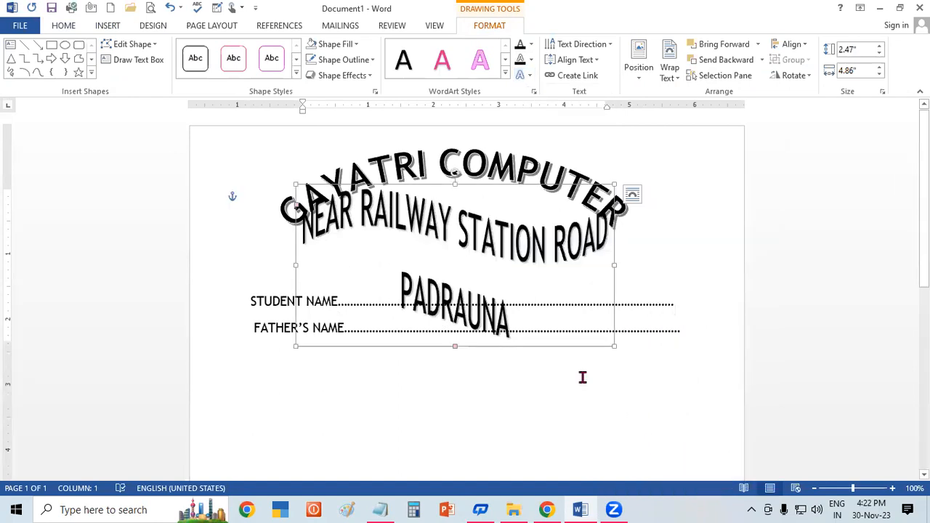
drag(556, 346, 561, 364)
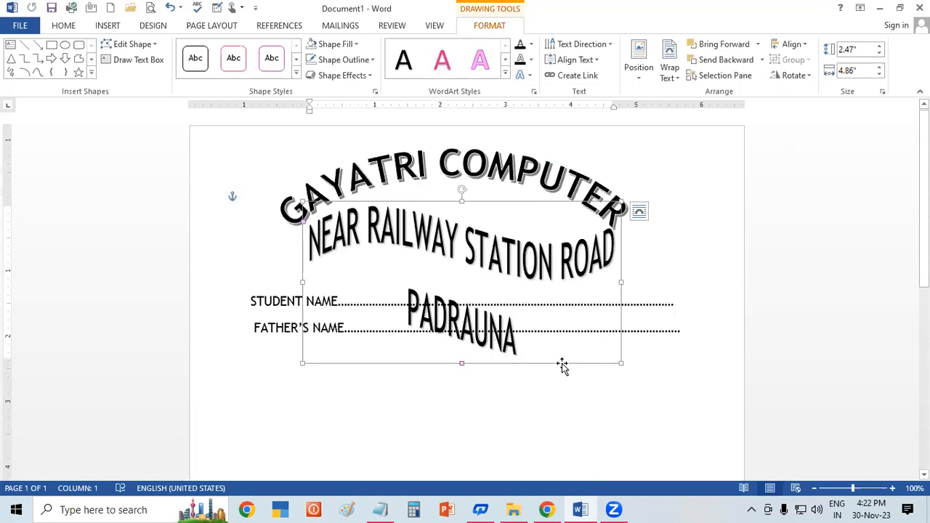
Step: Undo the address WordArt's move and Warp transform, along with the last text edit in the father's name label
key(ctrl+z)
key(ctrl+z)
key(ctrl+z)
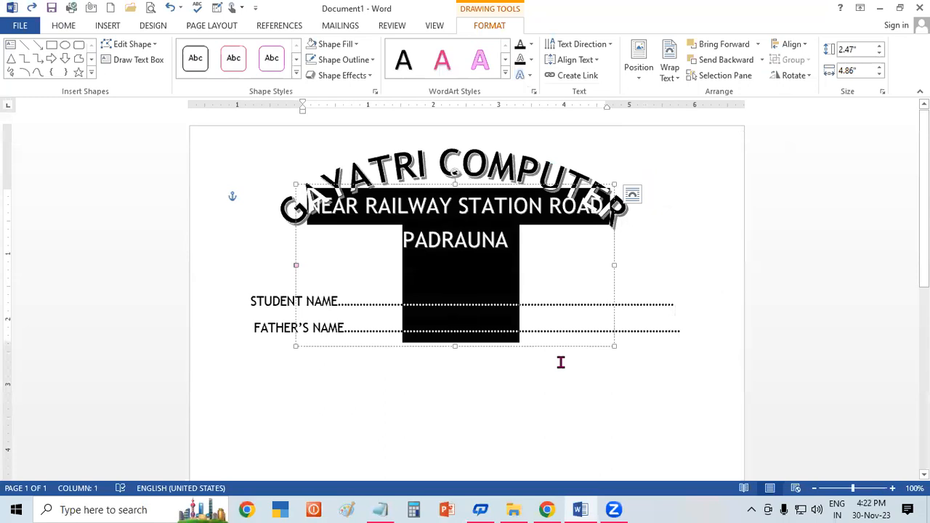
key(ctrl+z)
key(ctrl+z)
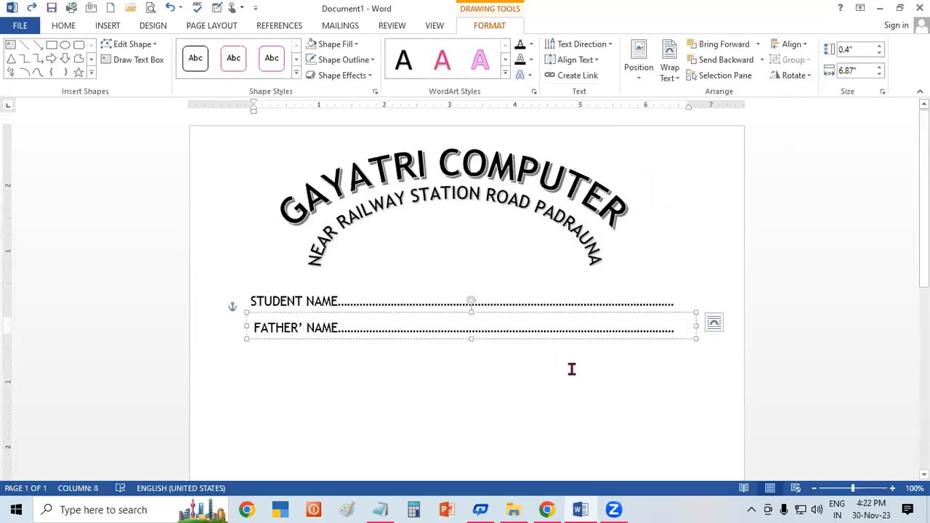
click(571, 368)
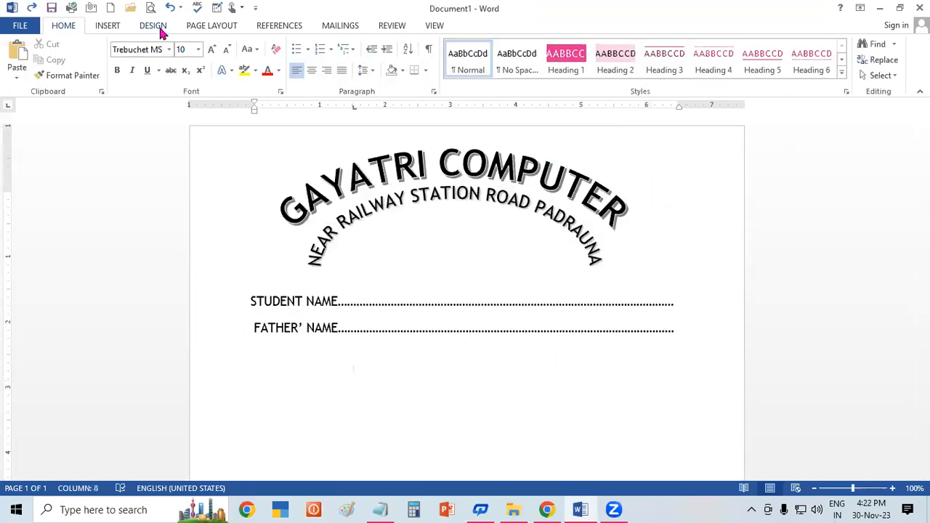
Step: Create a new blank document and generate sample paragraphs in it with =RAND()
click(114, 27)
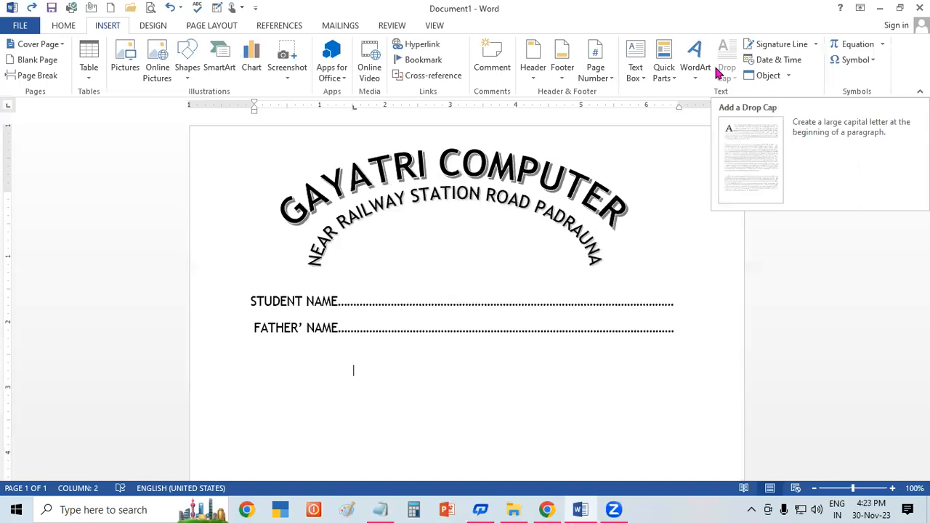
key(ctrl+n)
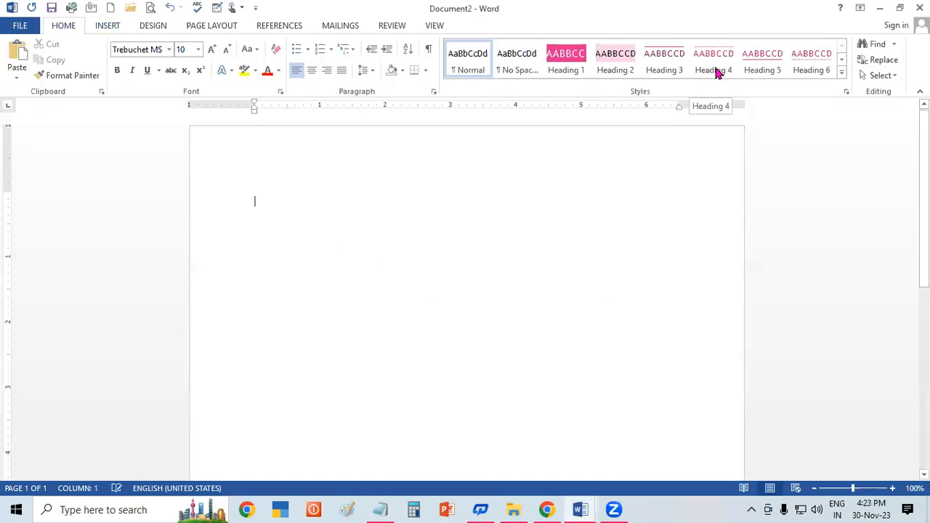
text(=R)
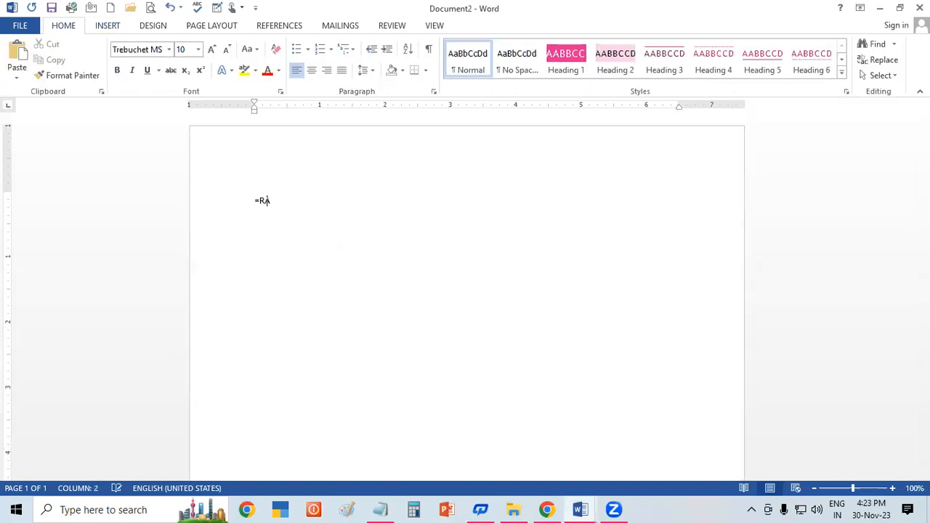
text(AND())
key(Return)
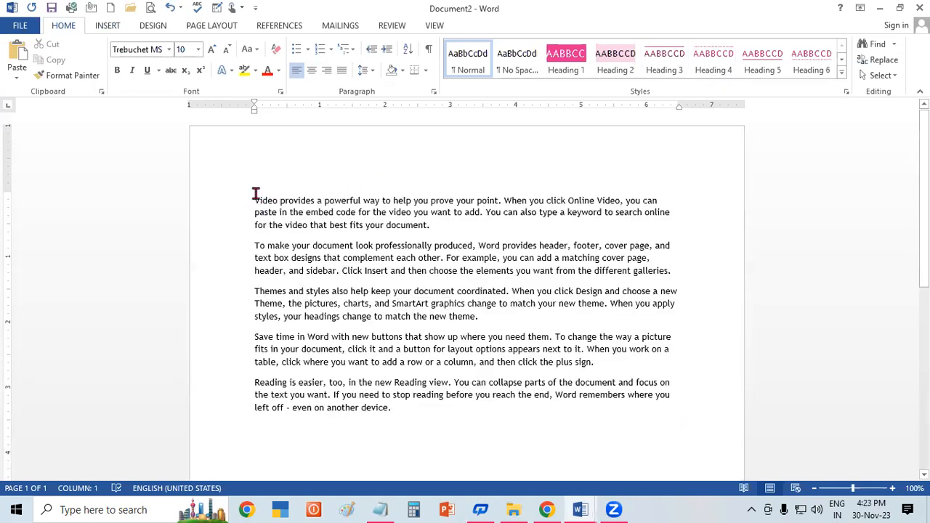
Step: Apply a Dropped drop cap to the first paragraph, beginning "Video provides"
drag(255, 197, 464, 227)
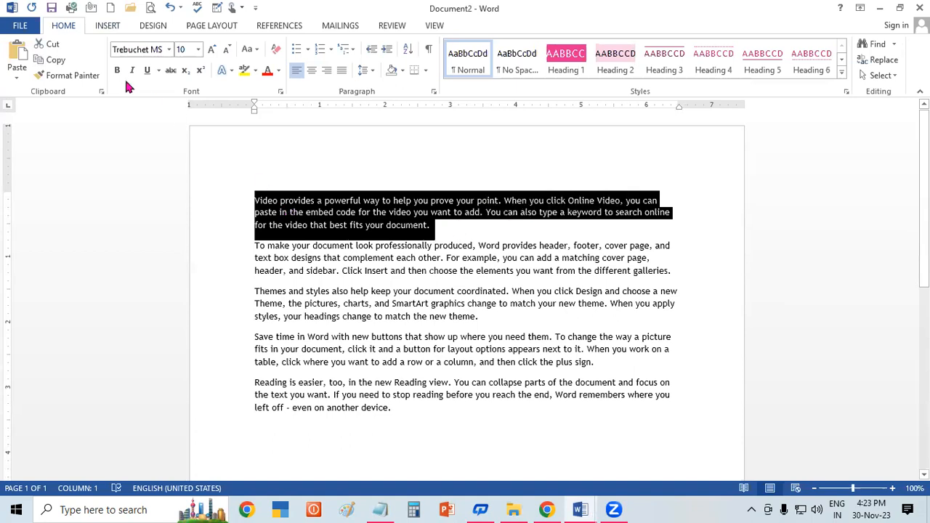
click(112, 29)
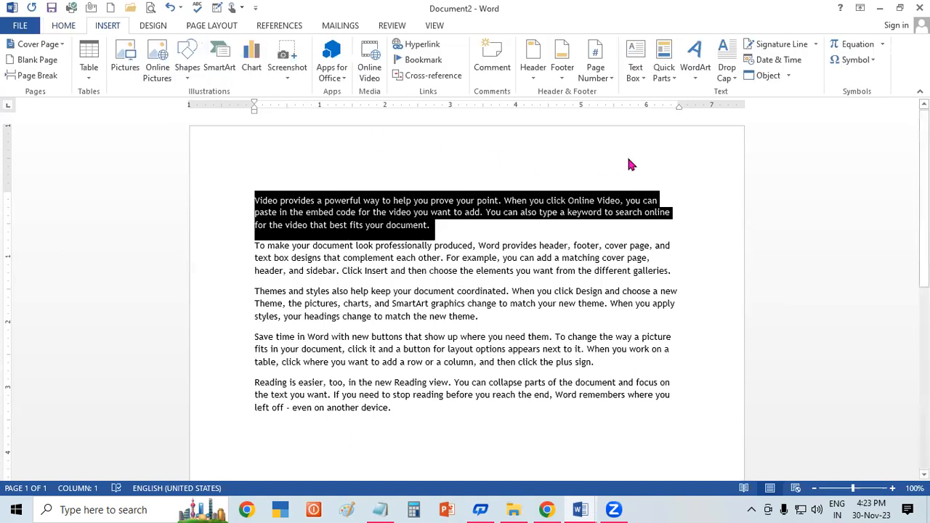
click(727, 69)
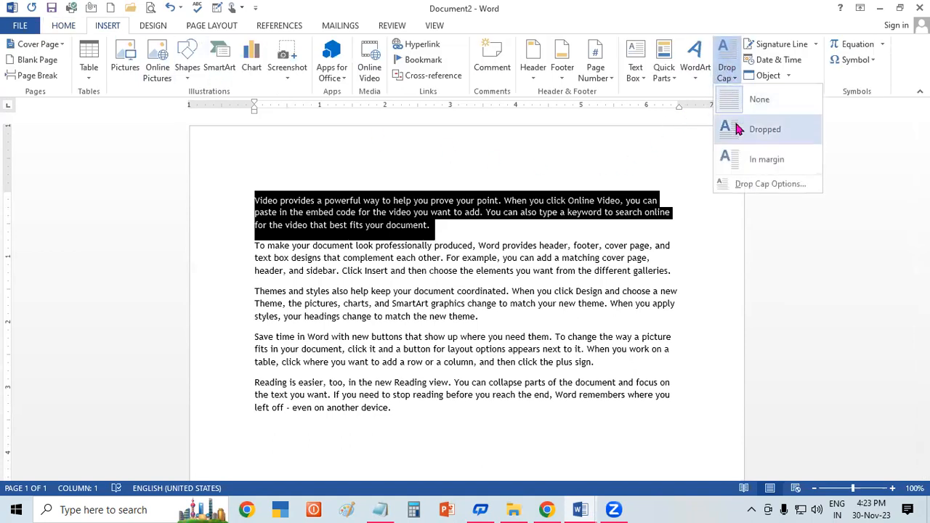
click(736, 126)
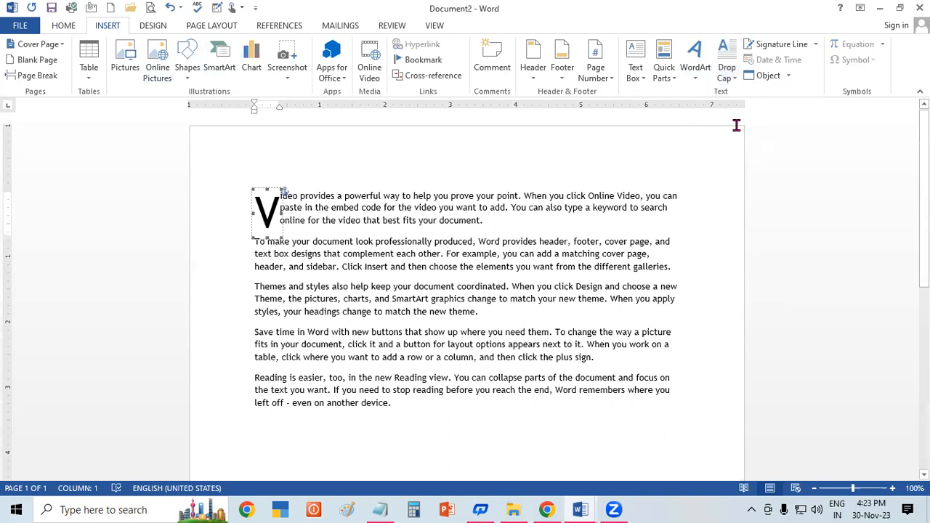
click(581, 338)
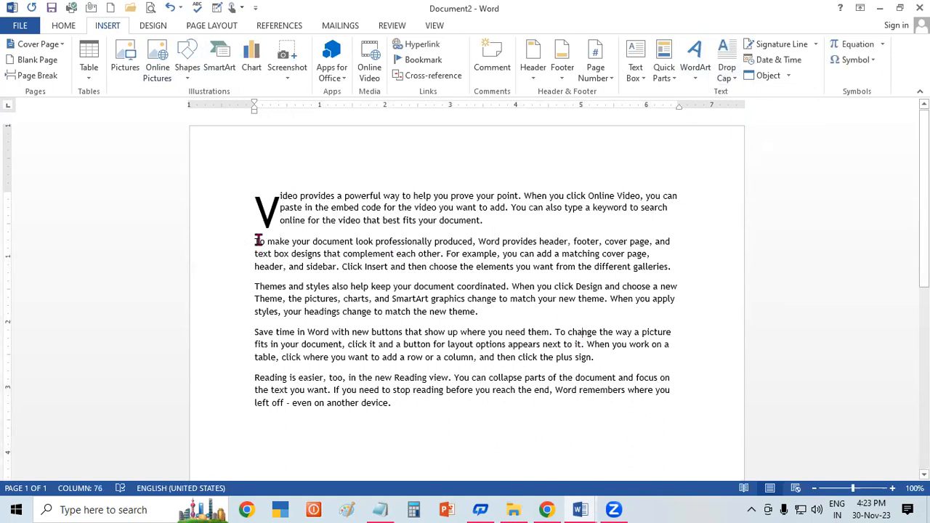
Step: Apply a Dropped drop cap to the second paragraph, beginning "To make your document"
drag(256, 240, 676, 266)
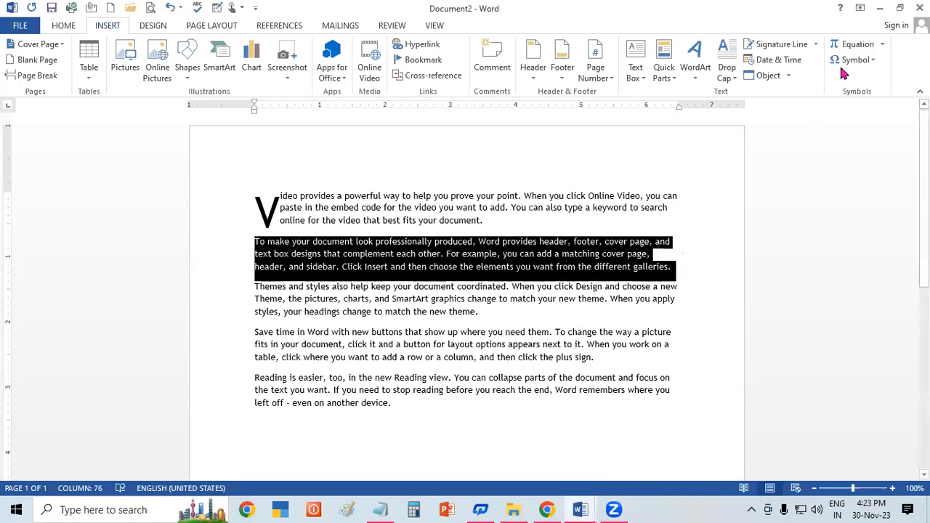
click(728, 82)
click(758, 125)
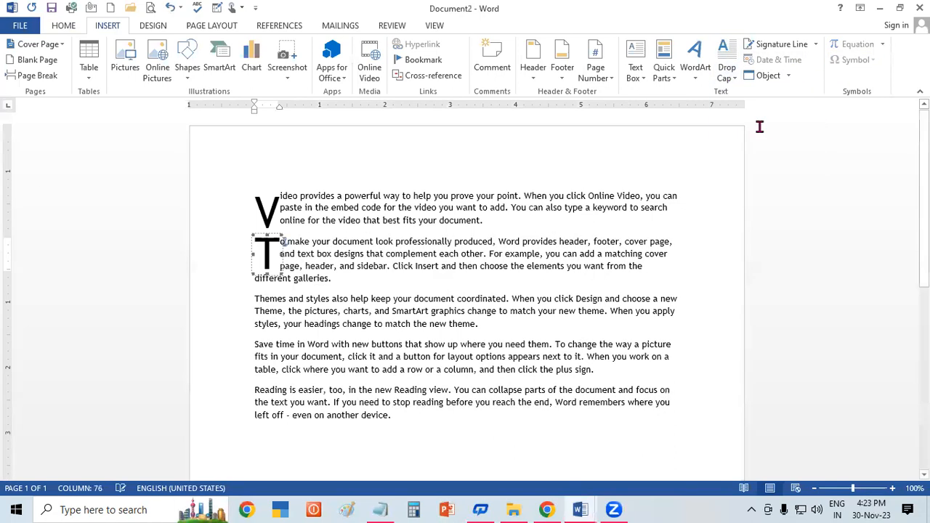
click(465, 301)
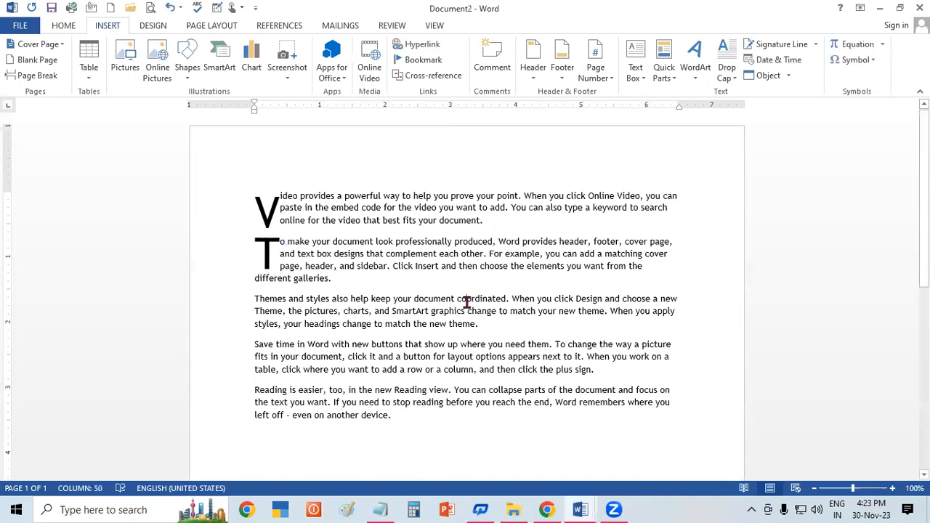
Step: Apply a Dropped drop cap to the third paragraph, beginning "Themes and styles"
drag(250, 298, 551, 338)
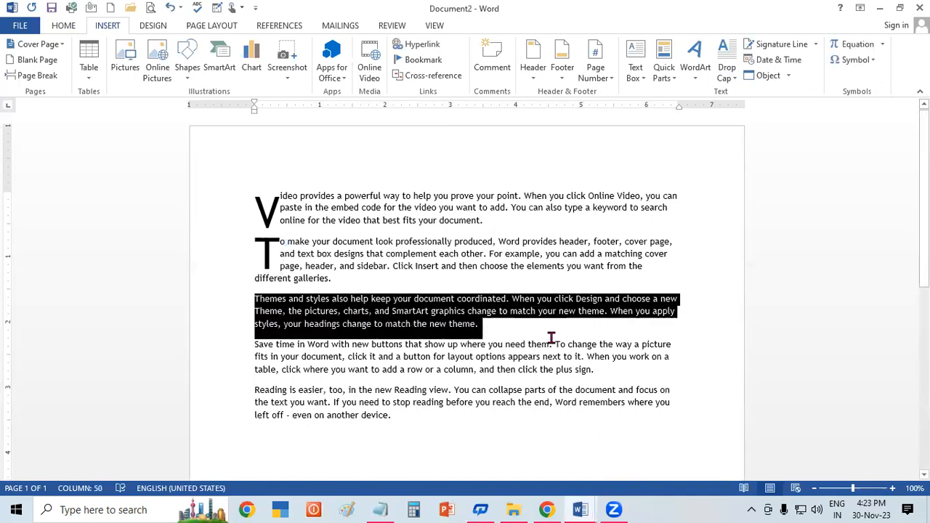
click(727, 79)
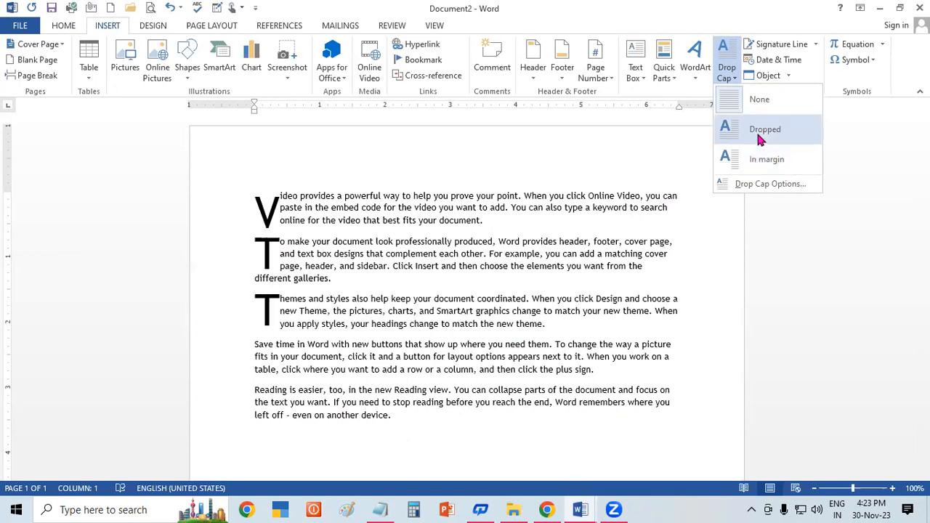
click(760, 138)
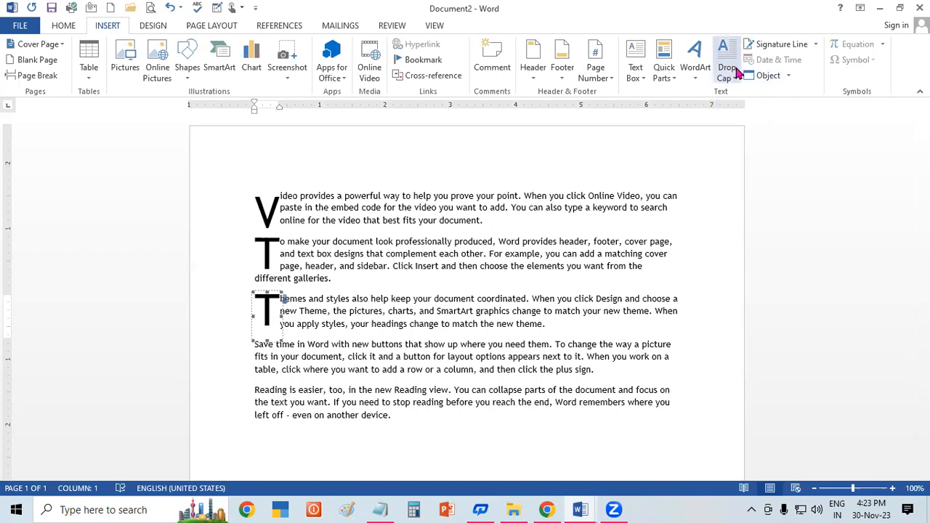
click(531, 263)
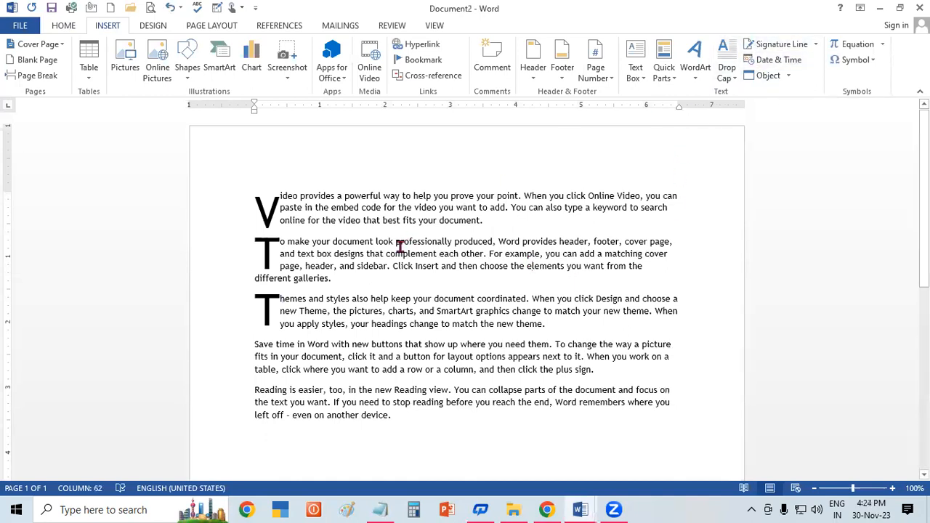
Step: Insert a signature line in the second paragraph with the signer's name in capitals and the title Manager
scroll(537, 245, down, 2)
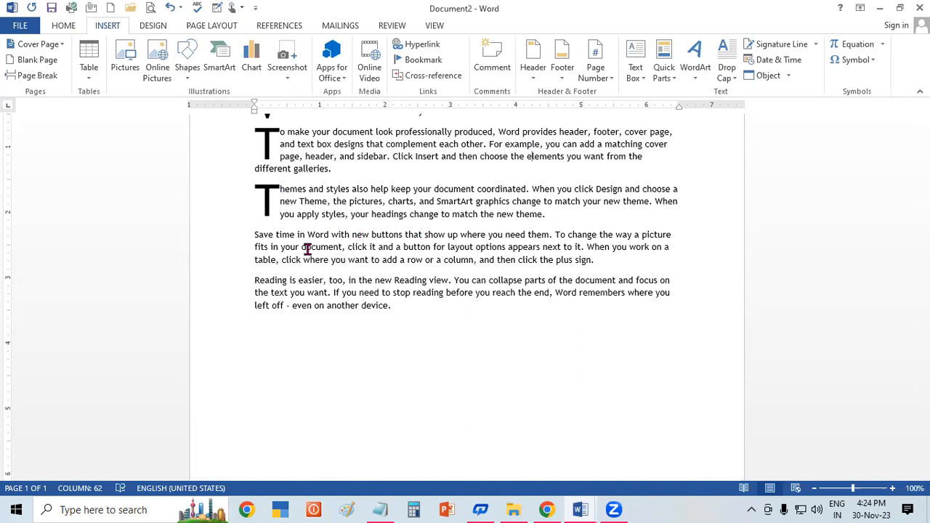
click(781, 45)
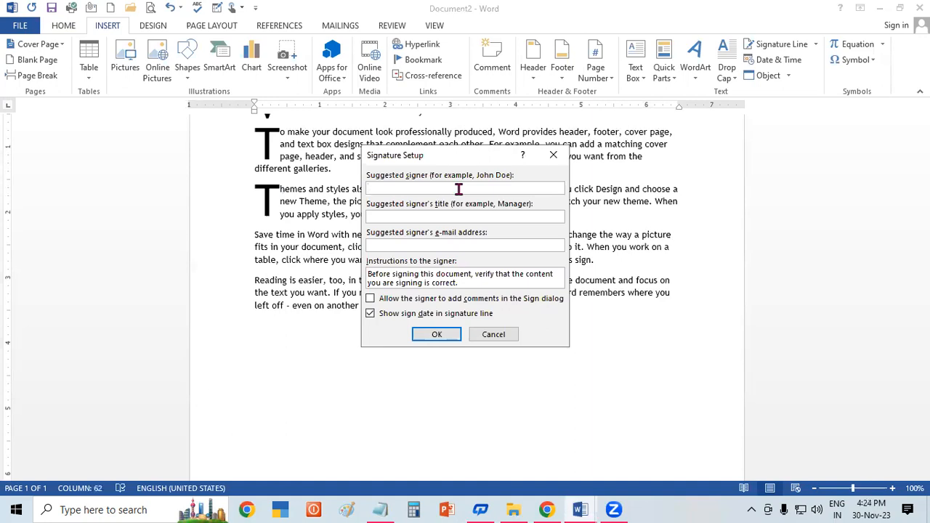
text(PUSHKAR)
click(428, 218)
text(Manager)
click(447, 339)
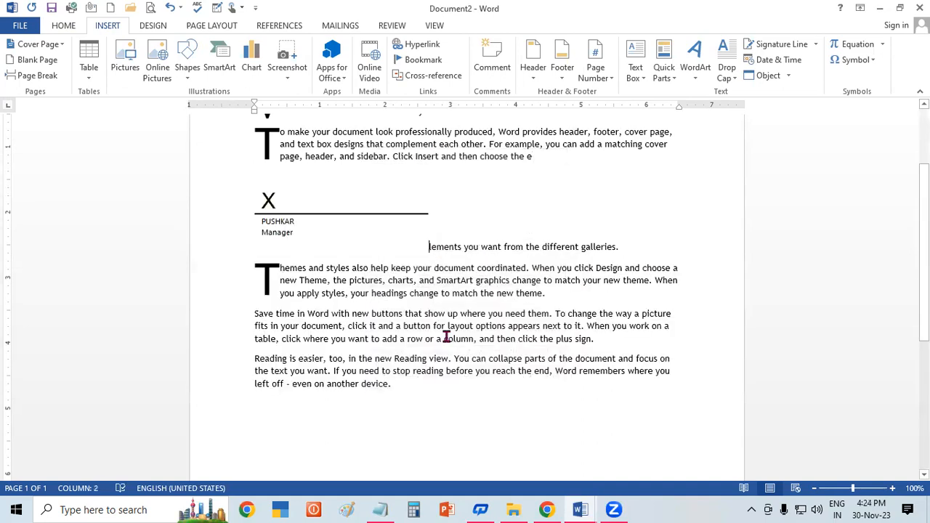
Step: Move the signature line into the fourth paragraph and try to open it for signing, without saving the document
click(344, 218)
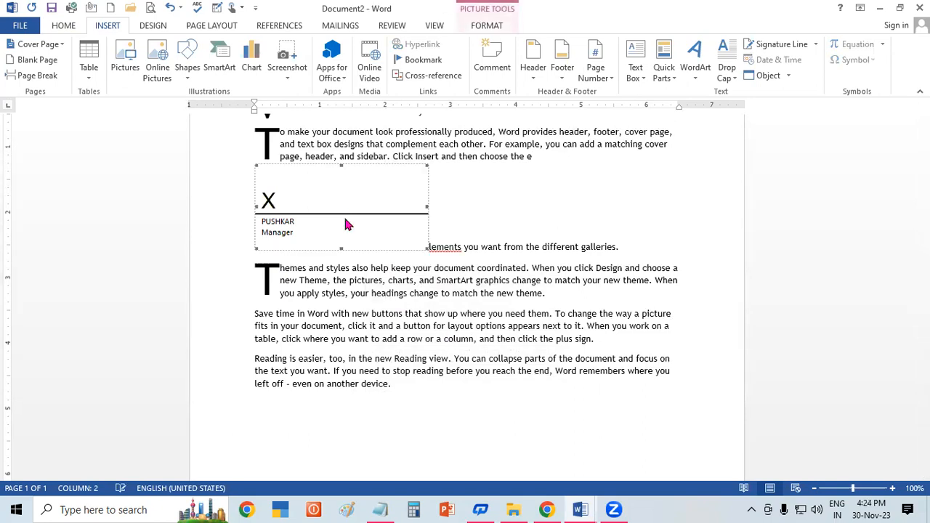
click(491, 26)
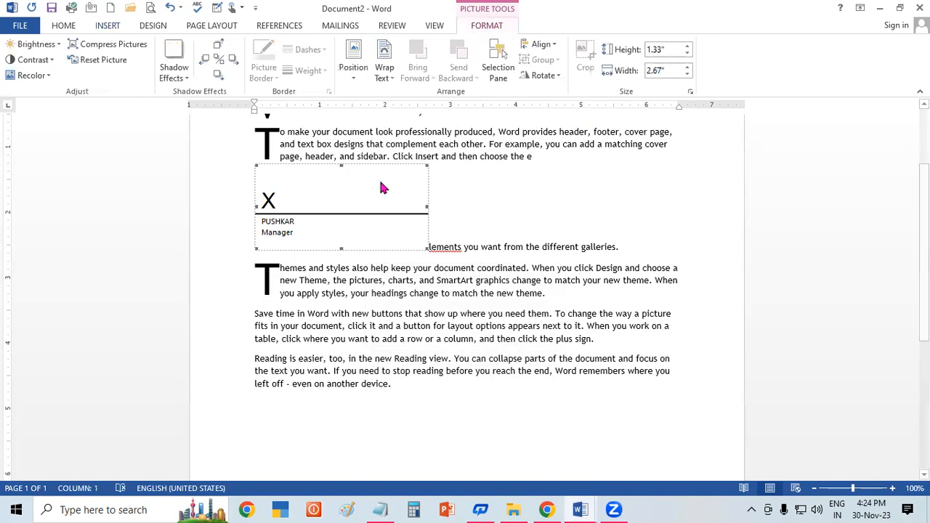
mouse_move(375, 188)
mouse_down()
mouse_move(494, 325)
mouse_move(528, 325)
mouse_up()
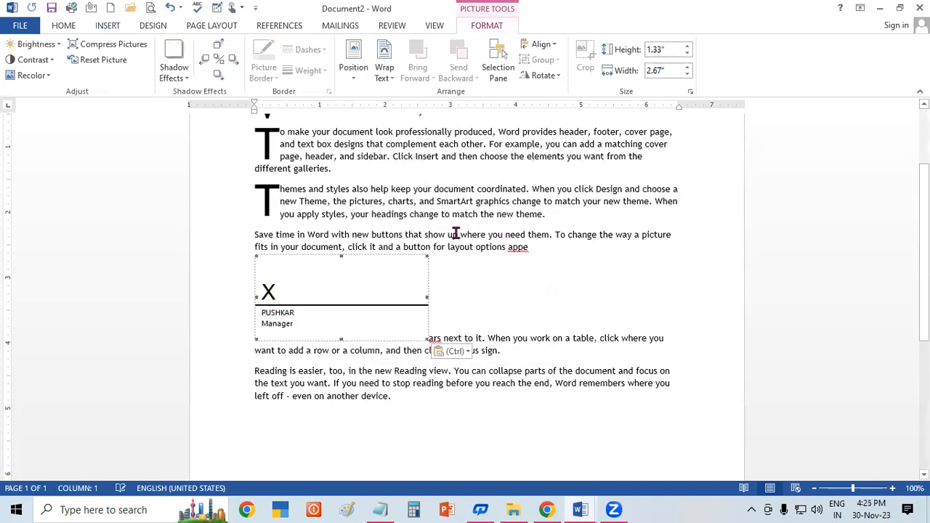
double_click(424, 276)
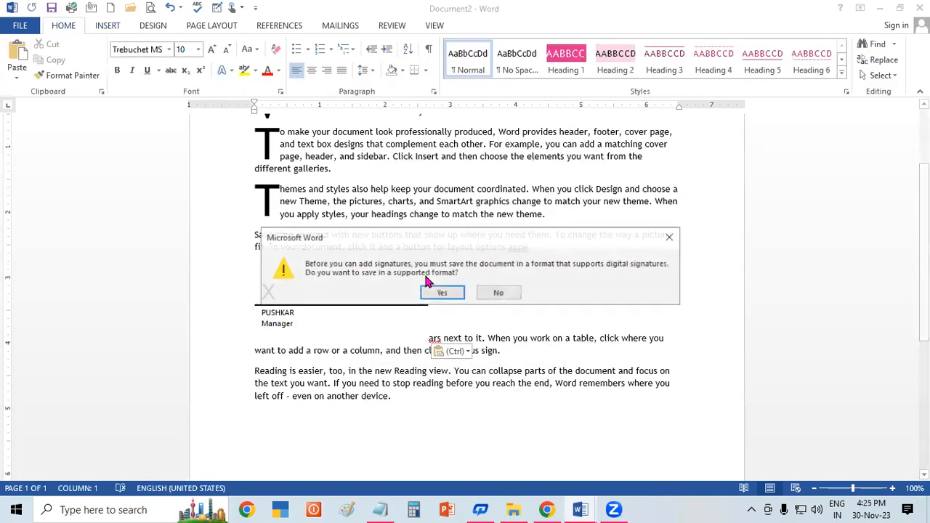
click(670, 237)
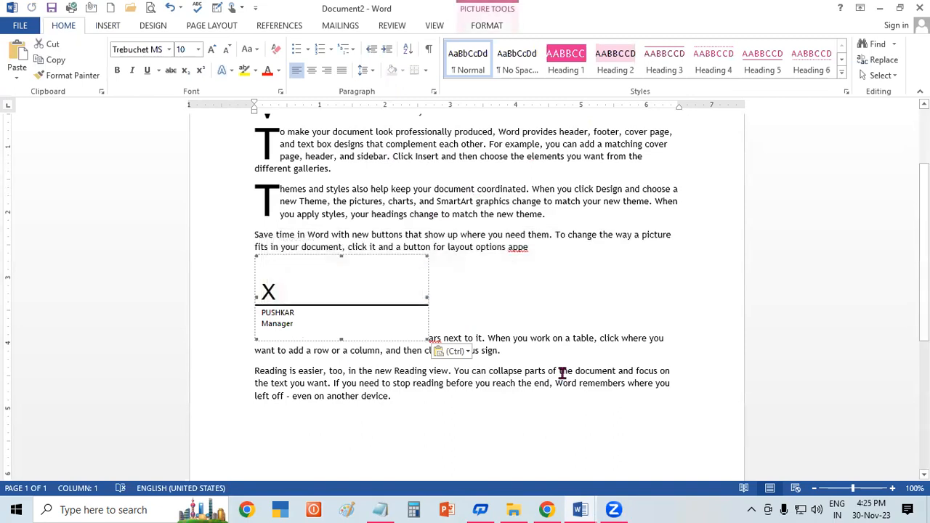
Step: Set the signature line's wrapping to Behind Text and move it beneath the last paragraph, against the right margin
click(508, 26)
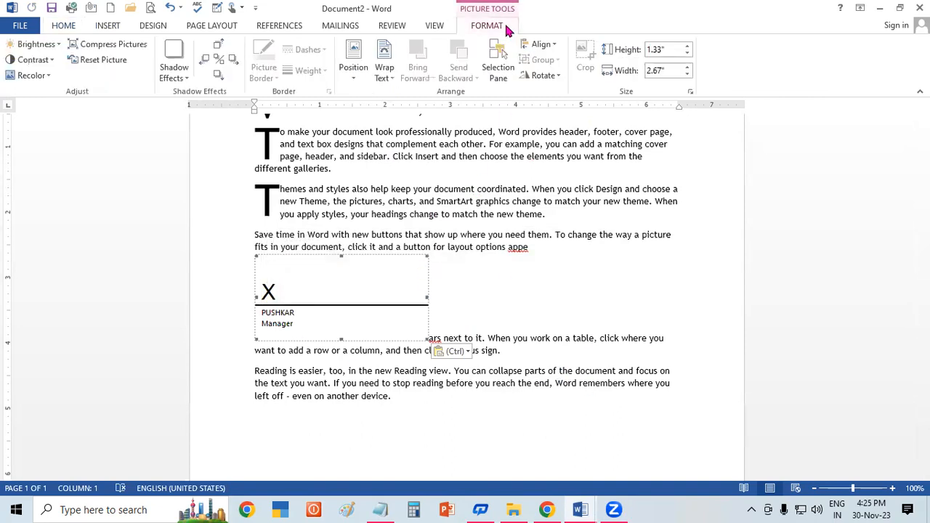
click(384, 73)
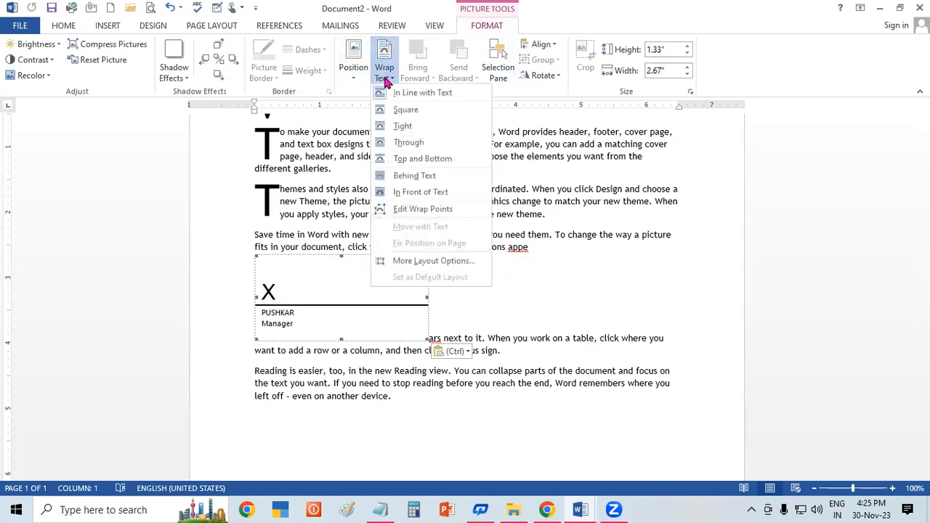
click(415, 175)
drag(400, 339, 658, 423)
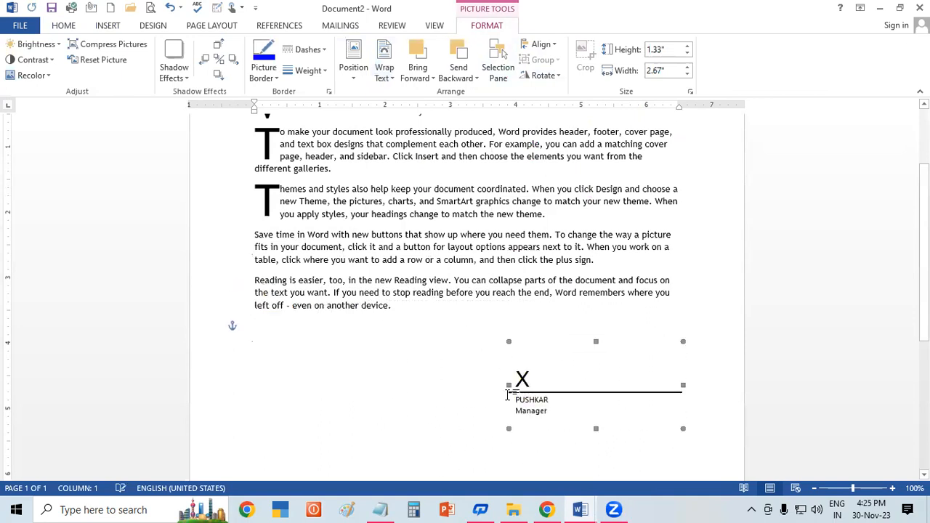
click(334, 381)
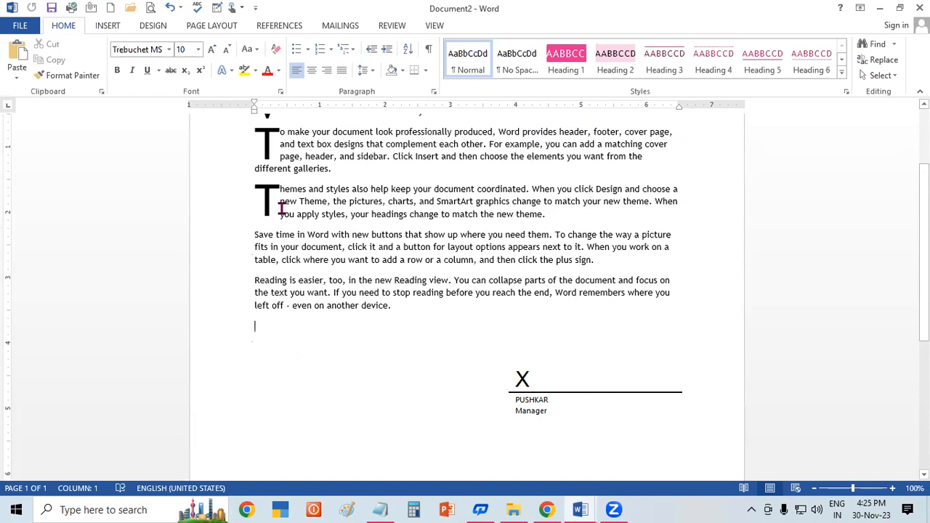
Step: Delete the signature line below the last paragraph
click(110, 26)
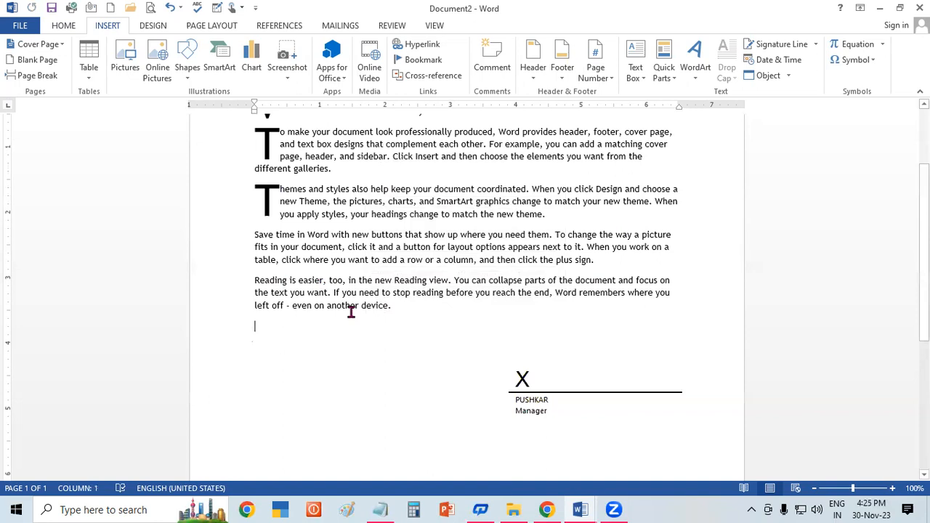
click(586, 402)
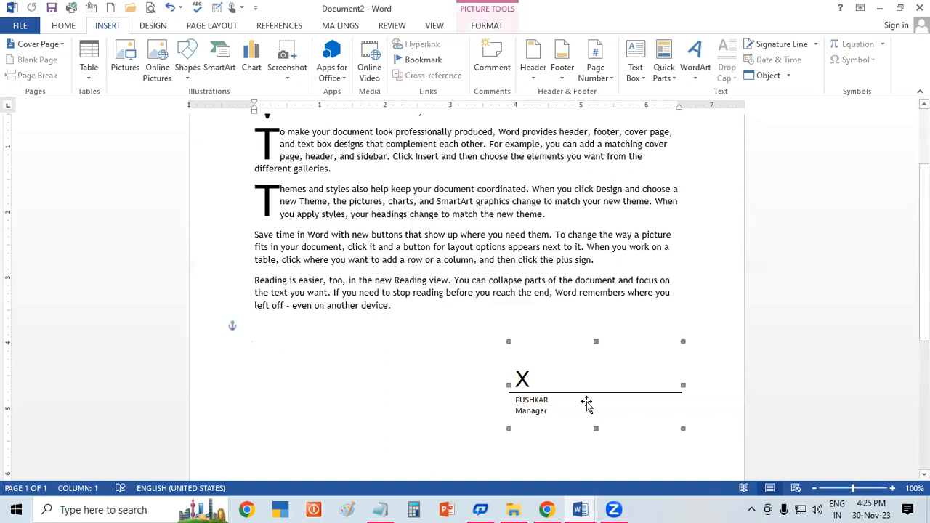
key(Delete)
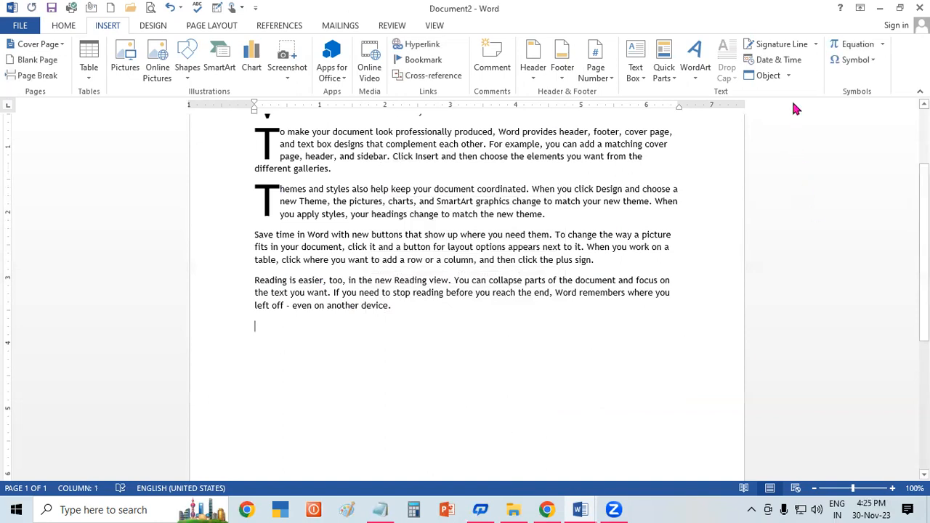
Step: Insert a signature line on the empty line below the last paragraph with the signer's name and the title Manager
click(777, 44)
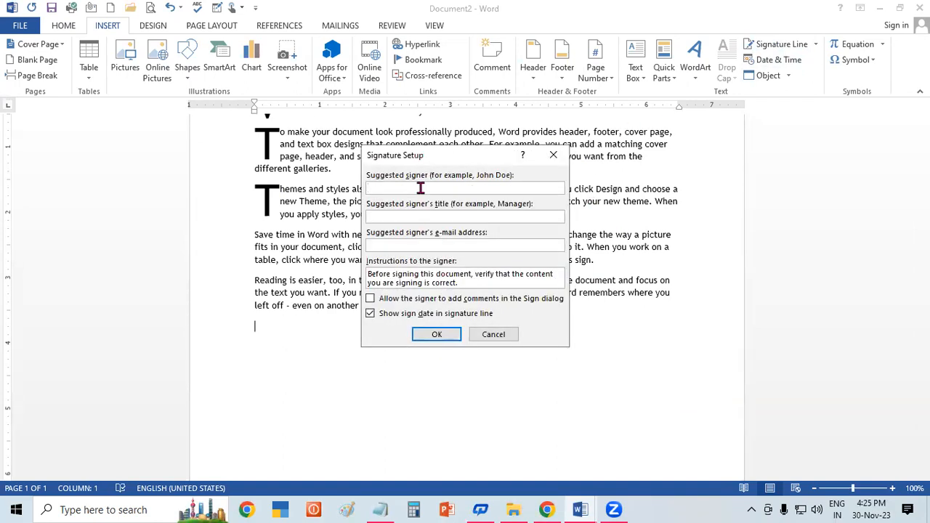
text(Pushka)
text(r)
text(M)
text(anager)
click(422, 334)
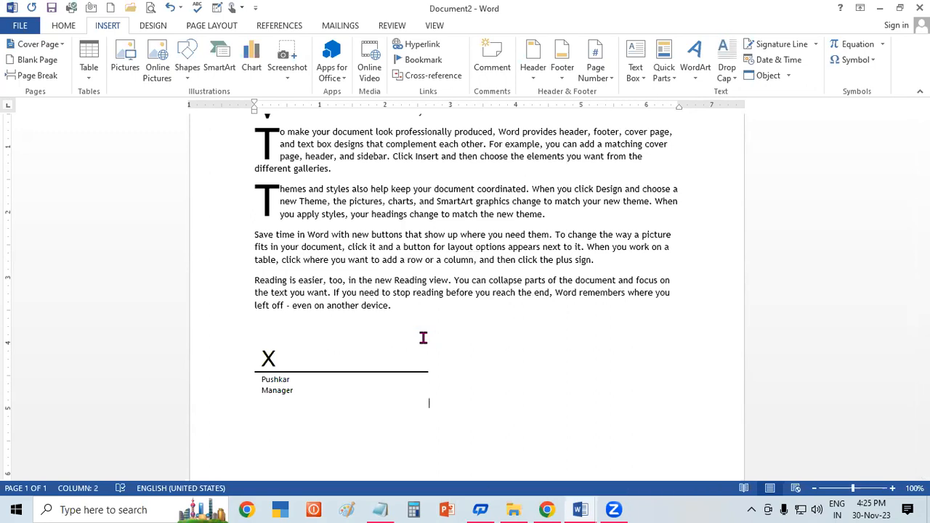
Step: Wrap the new signature line Behind Text and place it below the text on the right, slightly past the margin
click(377, 372)
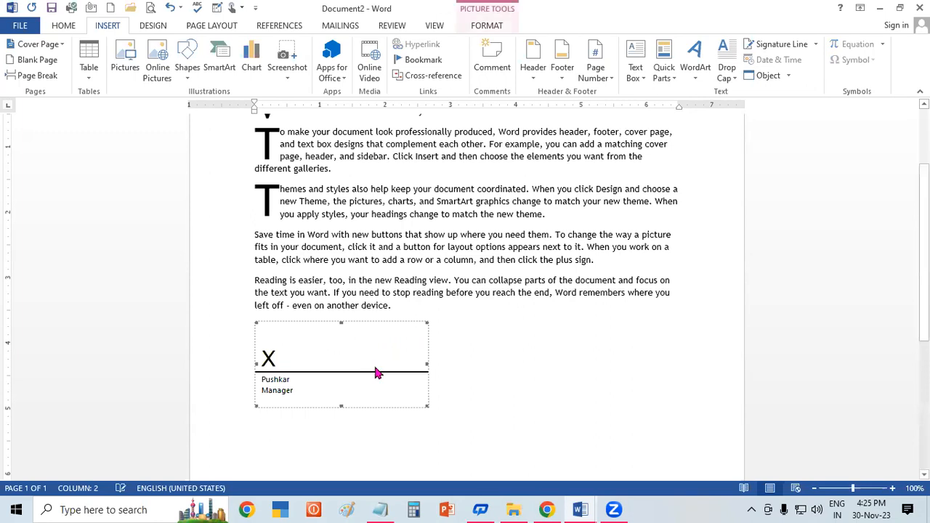
click(483, 26)
click(385, 64)
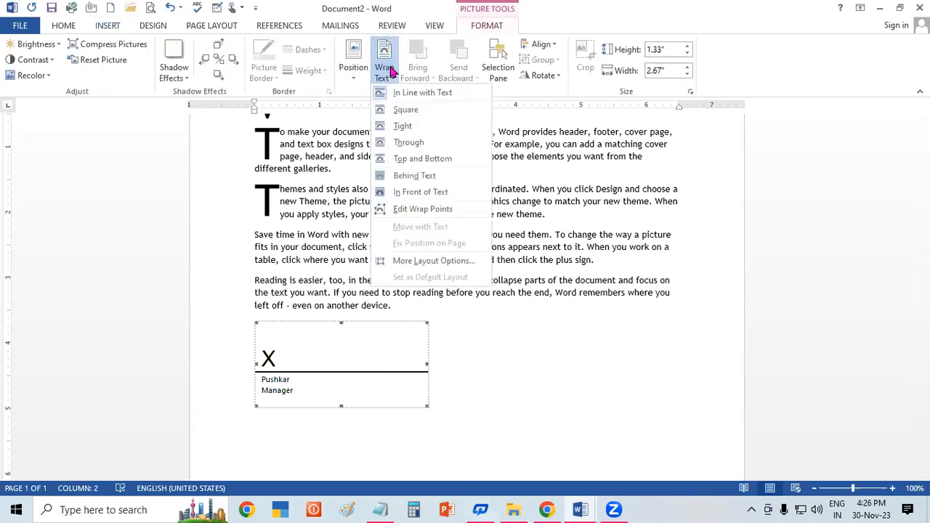
click(426, 179)
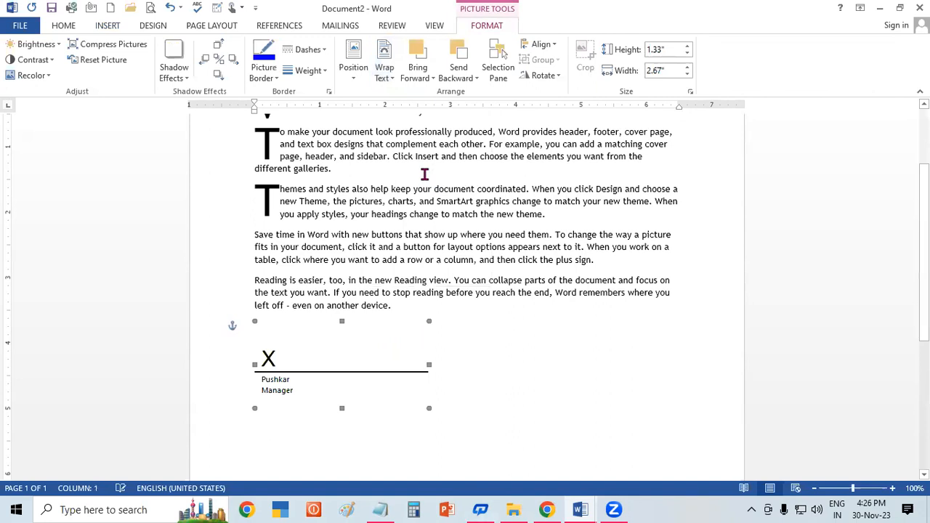
mouse_move(386, 388)
mouse_down()
mouse_move(475, 234)
mouse_move(514, 191)
mouse_up()
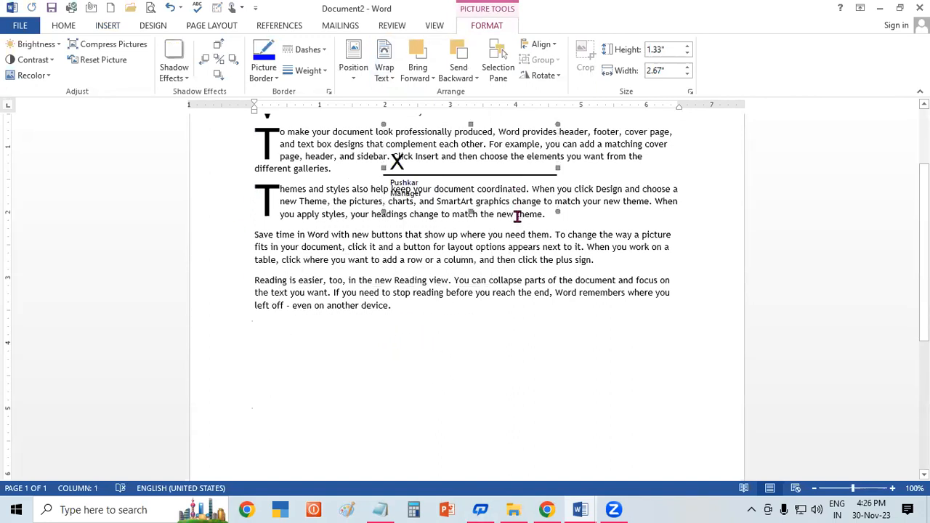
mouse_move(546, 167)
mouse_down()
mouse_move(586, 326)
mouse_move(688, 378)
mouse_move(703, 367)
mouse_up()
click(344, 353)
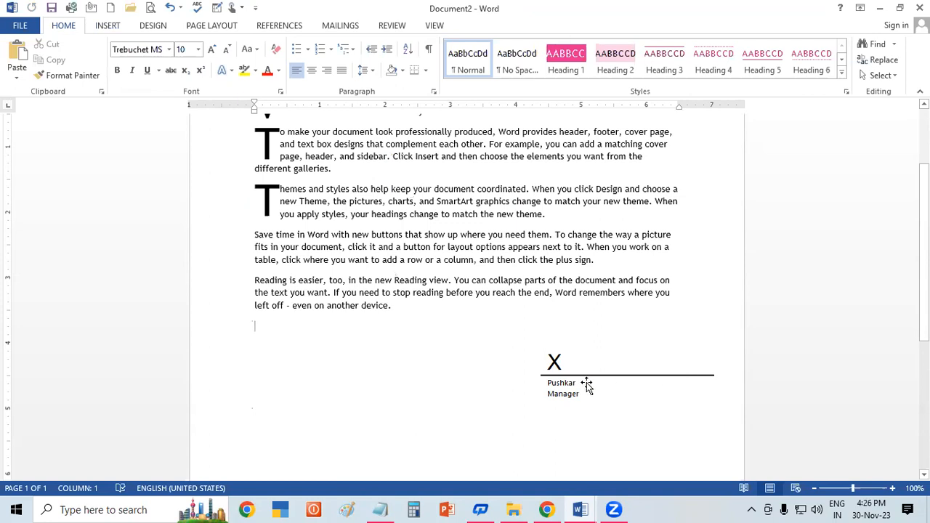
Step: Add several empty lines between the "Themes and styles" paragraph and the "Save time in Word" paragraph
click(115, 30)
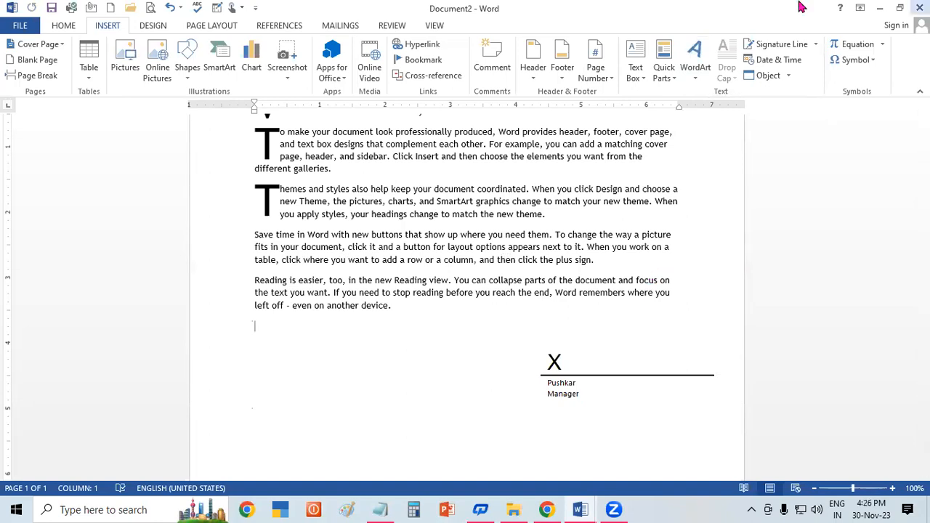
click(553, 217)
key(Return)
key(Return)
key(Return)
key(Return)
key(Return)
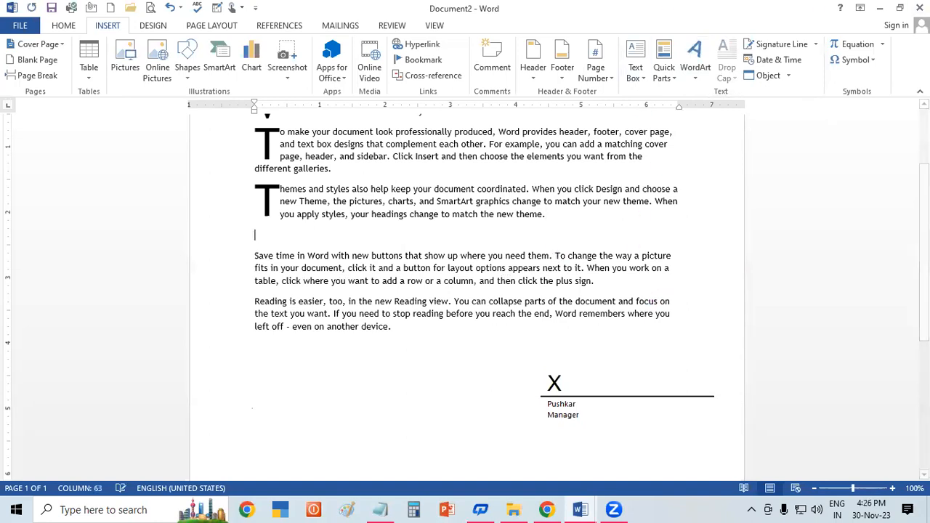
key(Return)
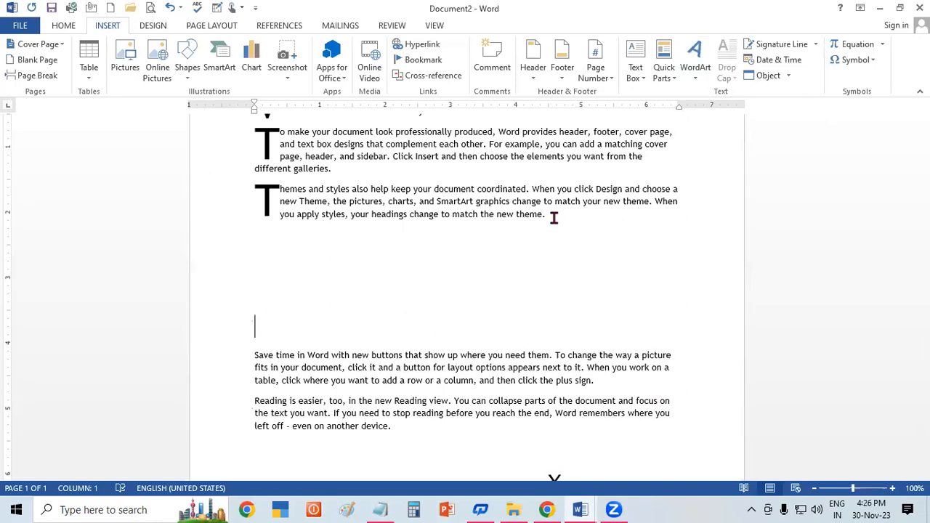
Step: Insert the current date and time with seconds, in the 30-Nov-23 4:26:51 PM format, on the empty line above the "Save time in Word" paragraph
click(786, 61)
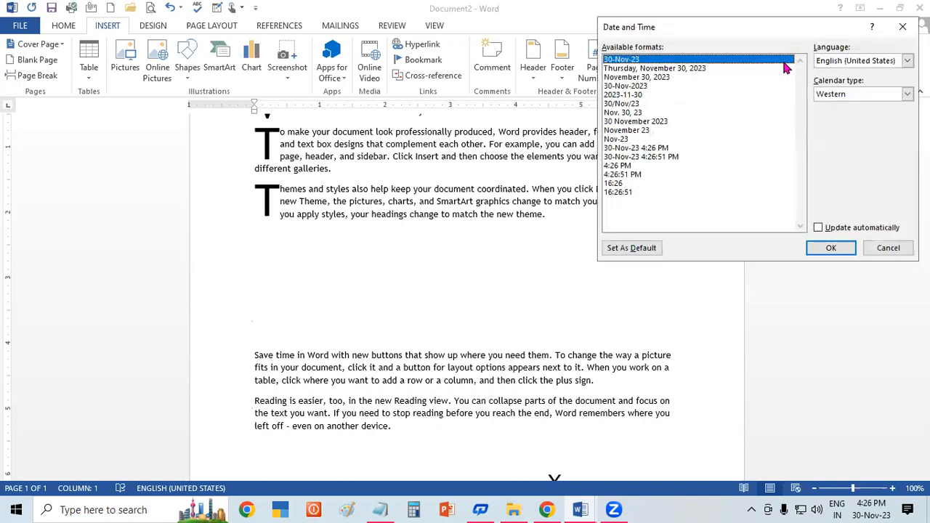
click(655, 120)
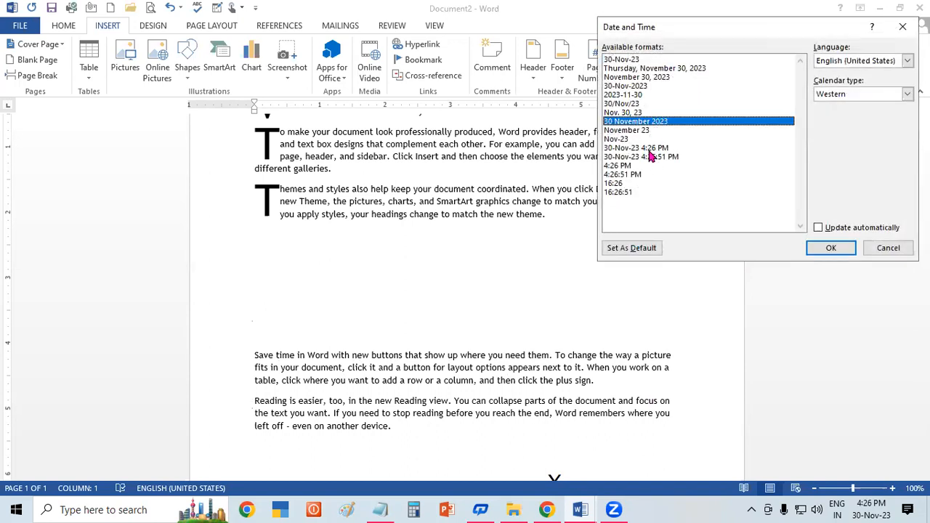
click(656, 149)
click(656, 157)
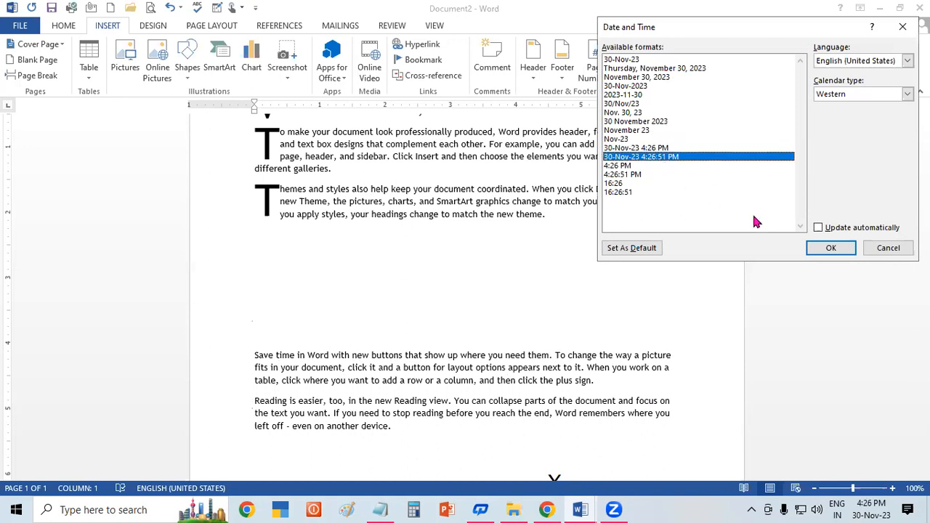
click(830, 248)
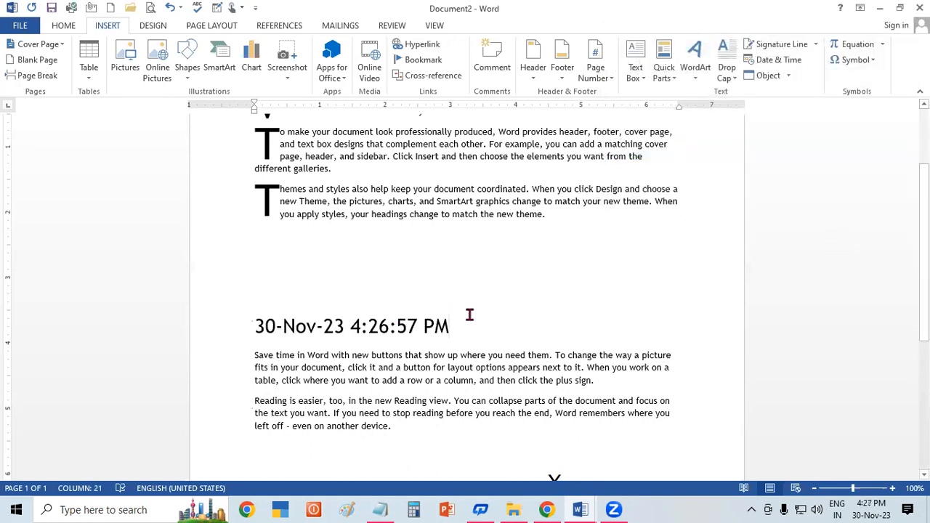
Step: Insert the current date in the 30 November 2023 format on a new line below the date and time
key(Return)
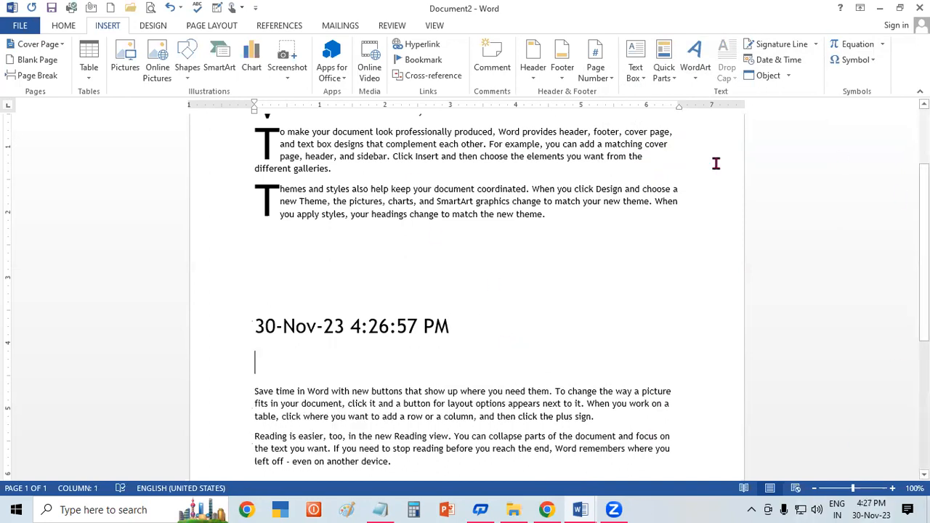
click(783, 64)
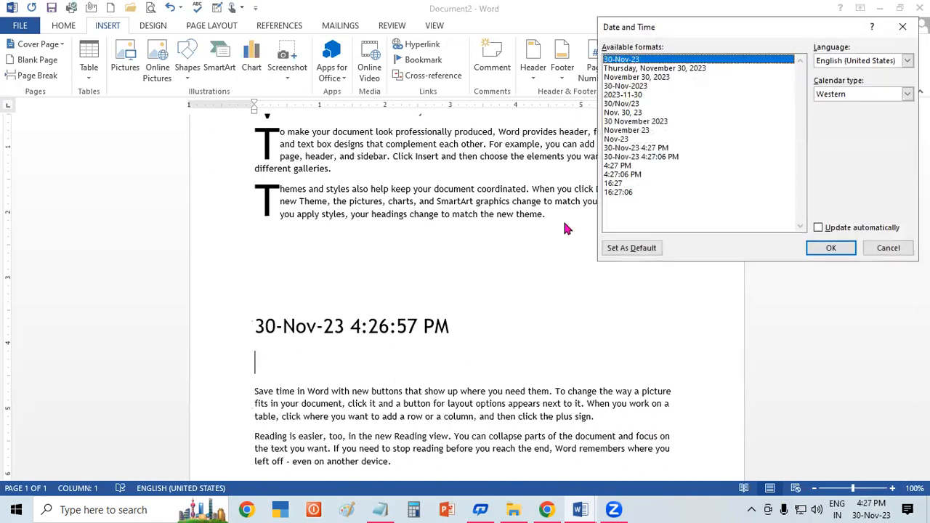
click(659, 113)
click(661, 121)
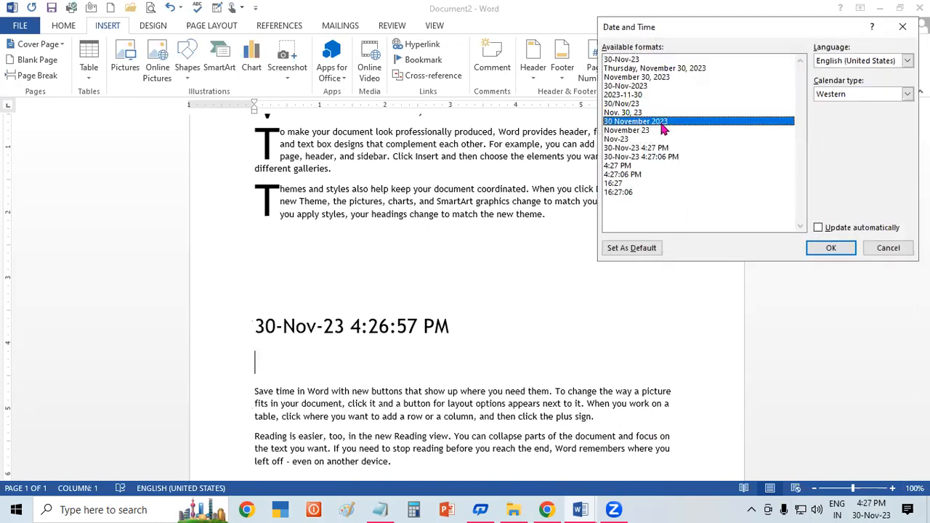
click(843, 254)
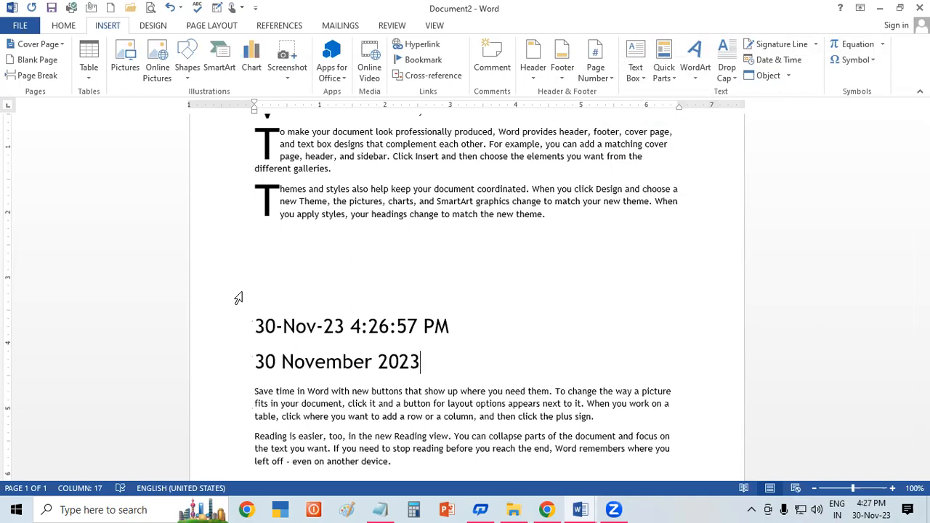
Step: Embed a new Microsoft Excel Worksheet object after the 30 November 2023 date
click(765, 75)
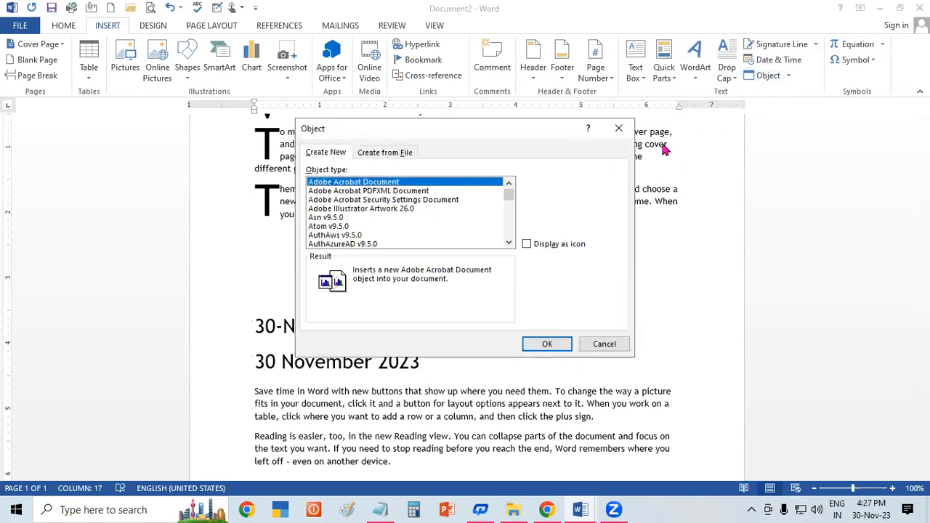
click(624, 131)
click(789, 77)
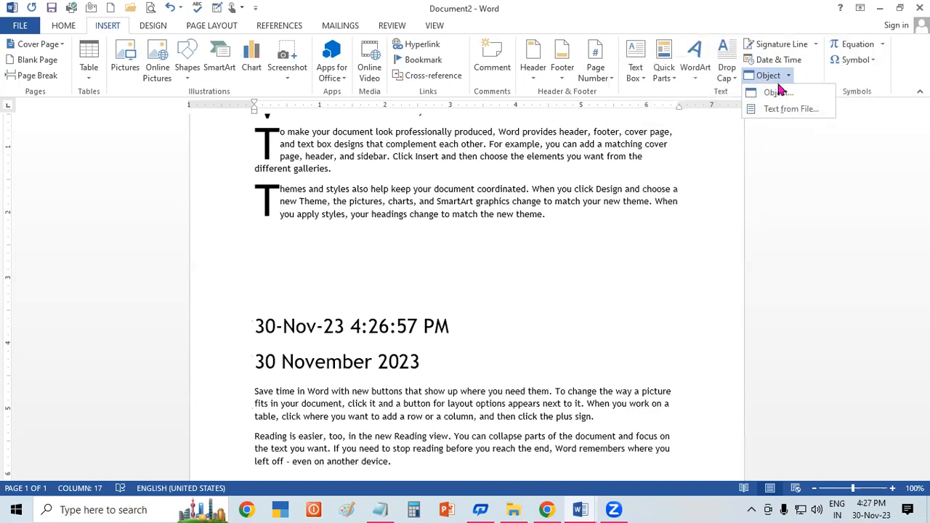
click(775, 93)
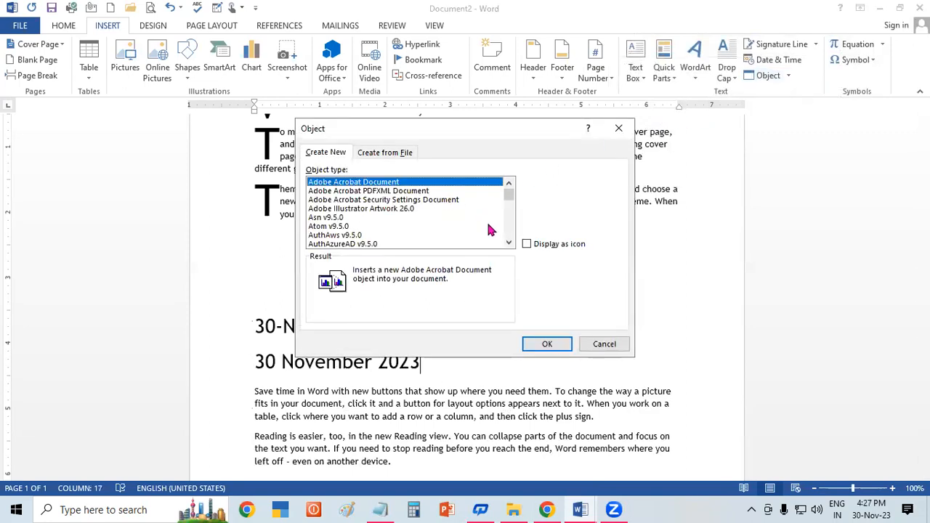
click(508, 244)
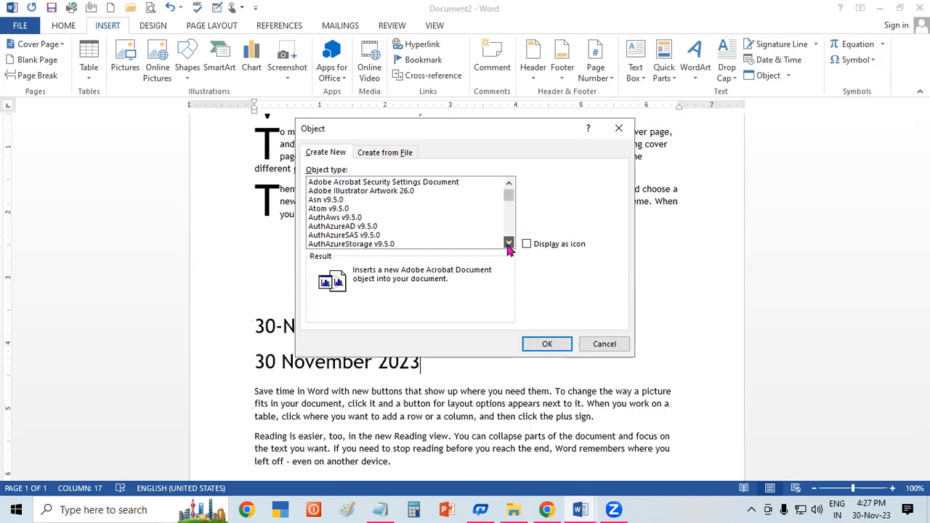
click(509, 244)
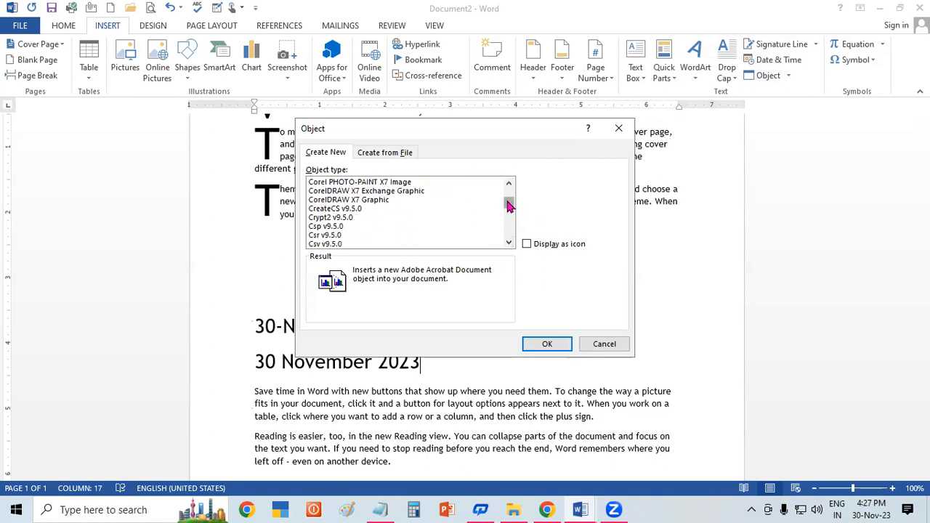
drag(511, 202, 519, 178)
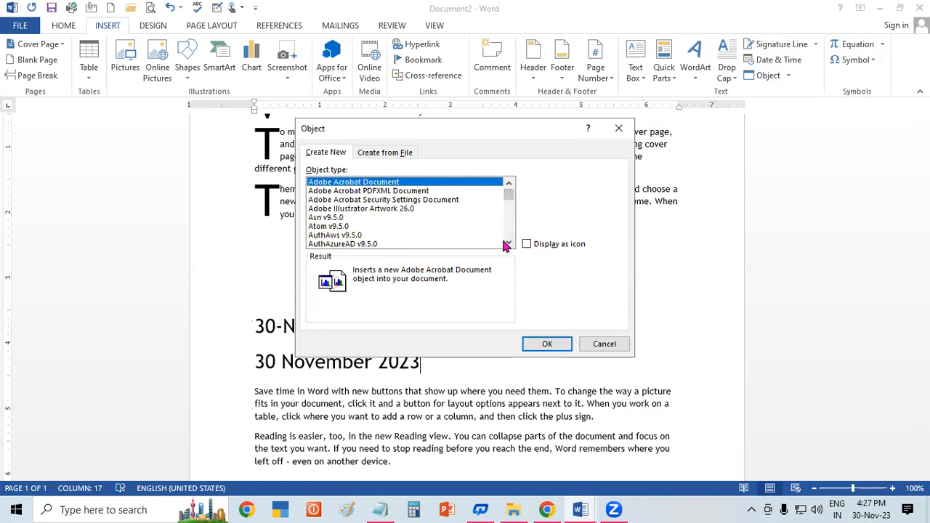
drag(509, 245, 508, 245)
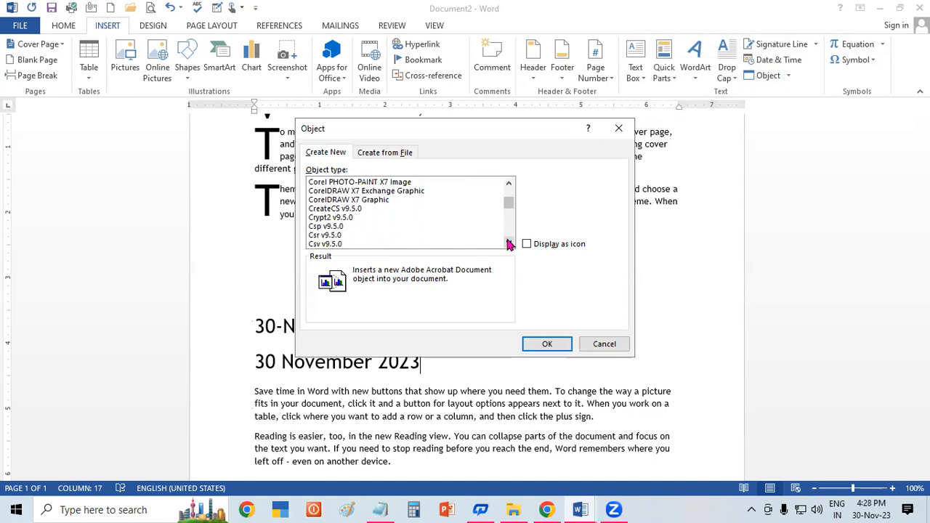
drag(510, 186, 511, 187)
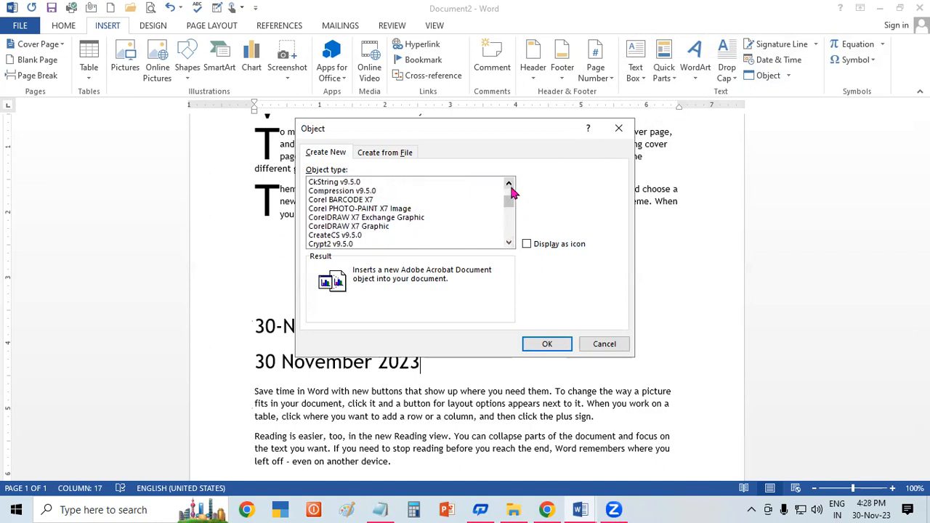
drag(509, 245, 510, 247)
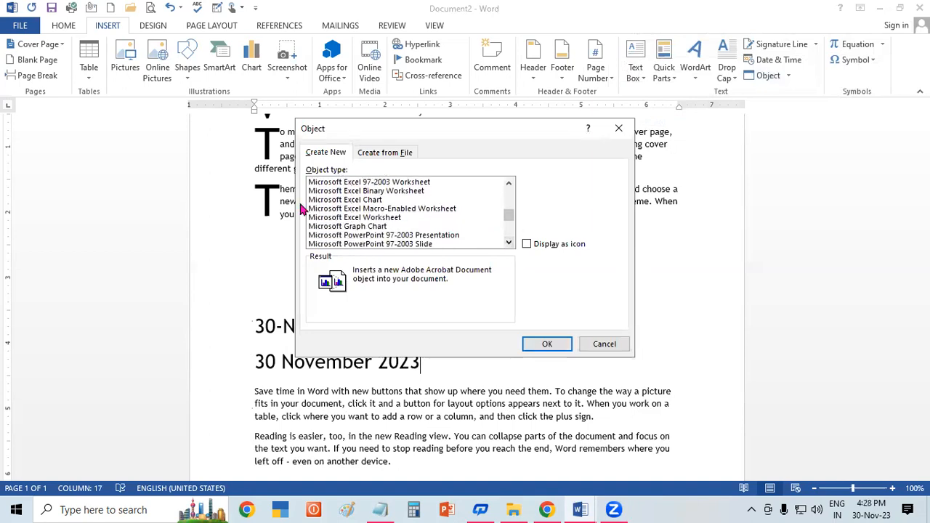
click(386, 218)
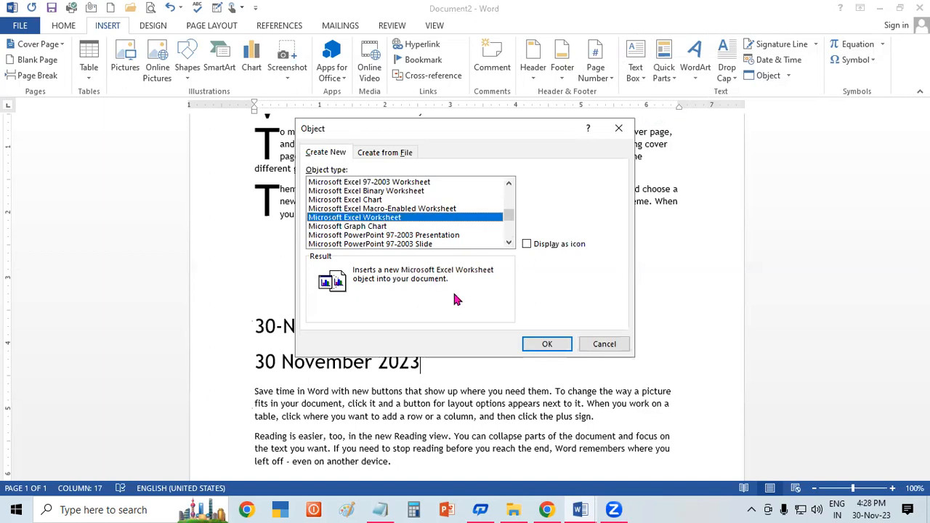
click(549, 343)
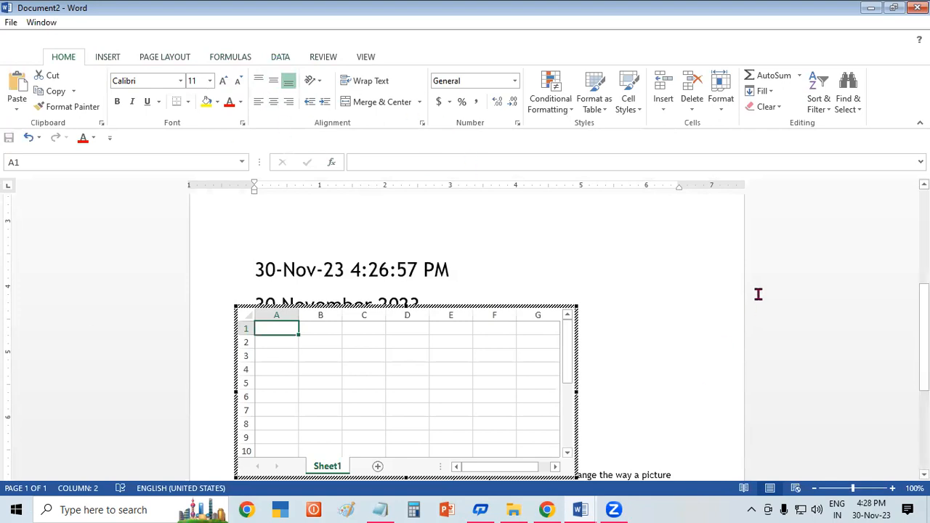
Step: Close the document containing the worksheet without saving it and create a new blank Word document
click(918, 7)
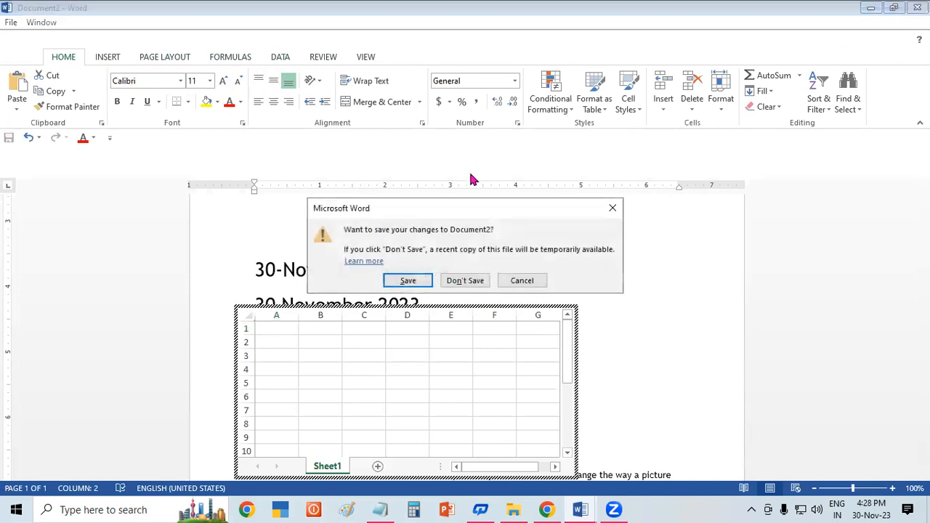
click(484, 281)
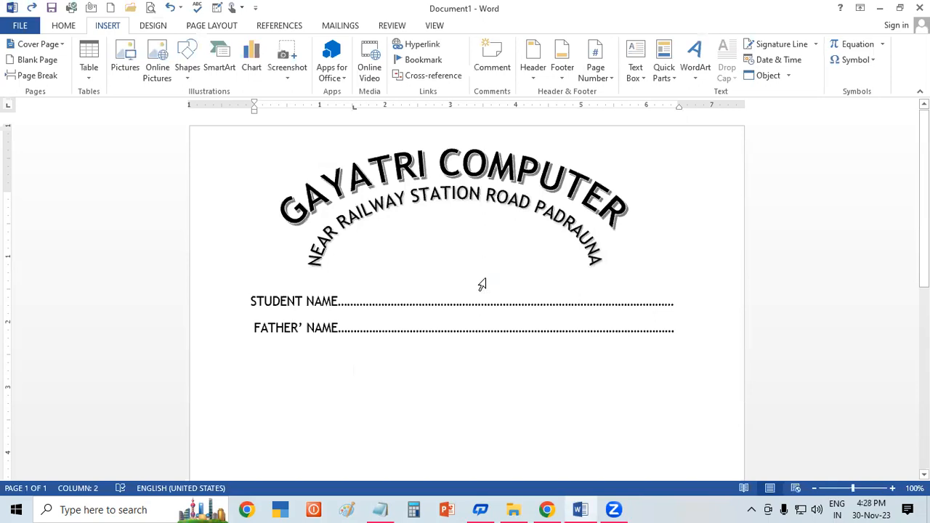
key(super+r)
key(Return)
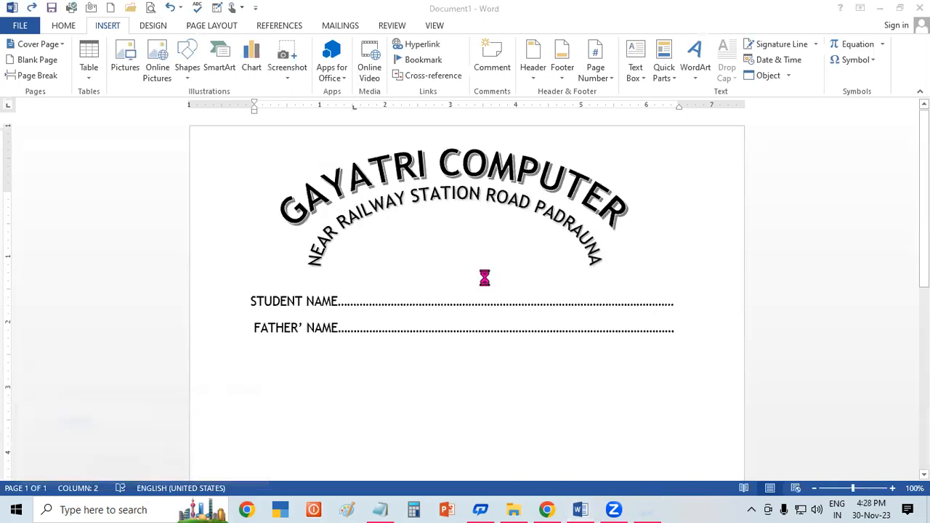
click(296, 133)
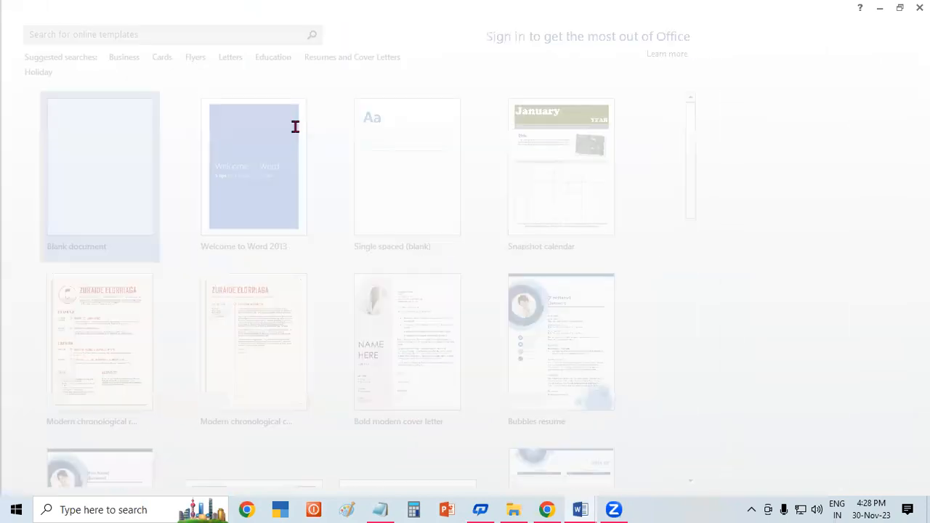
Step: Embed a new Microsoft PowerPoint 97-2003 Presentation object in the blank document
click(109, 26)
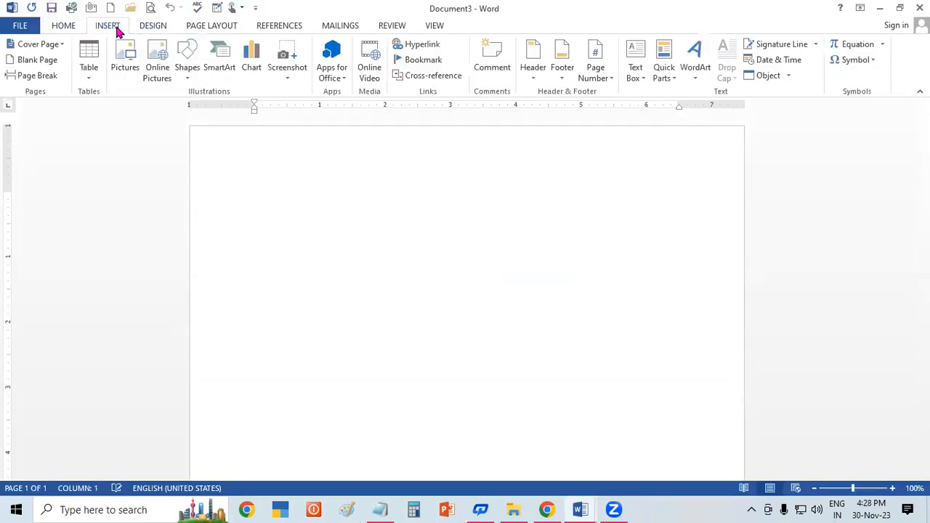
click(789, 76)
click(791, 93)
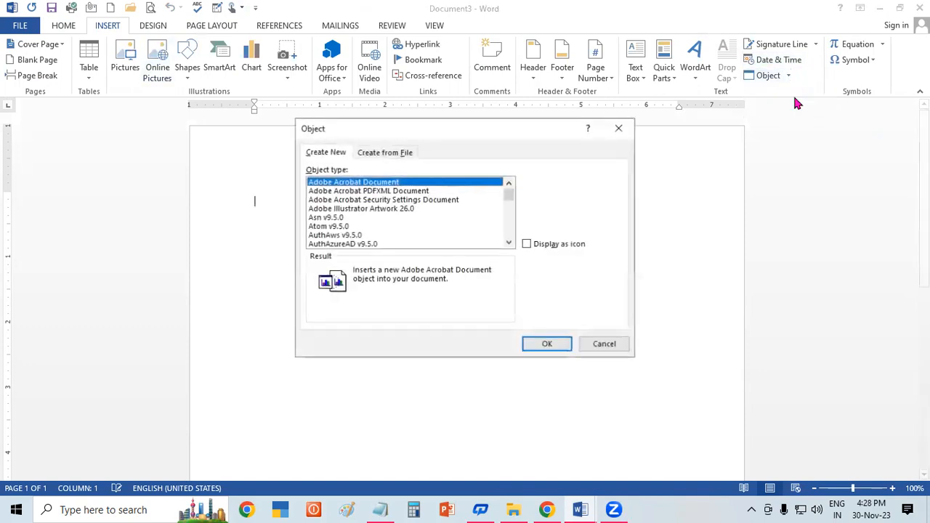
click(509, 243)
drag(509, 243, 509, 243)
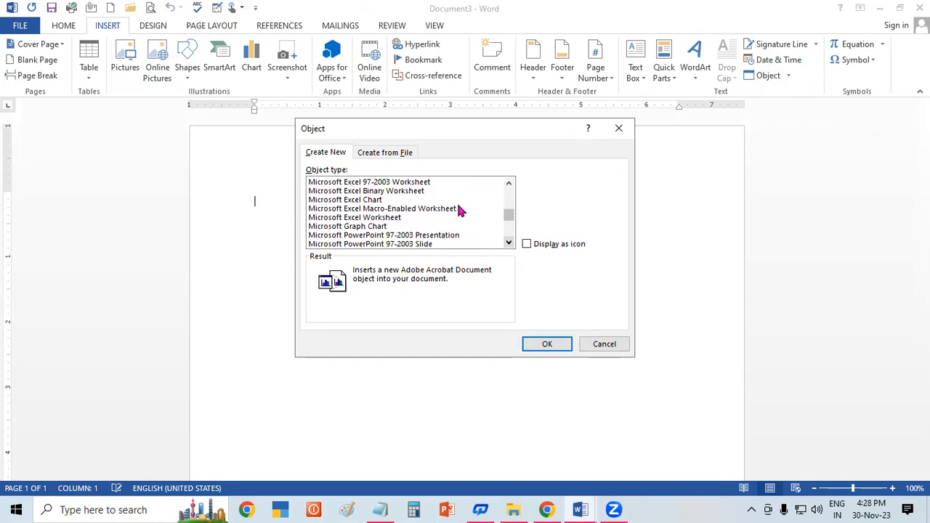
click(432, 236)
click(564, 346)
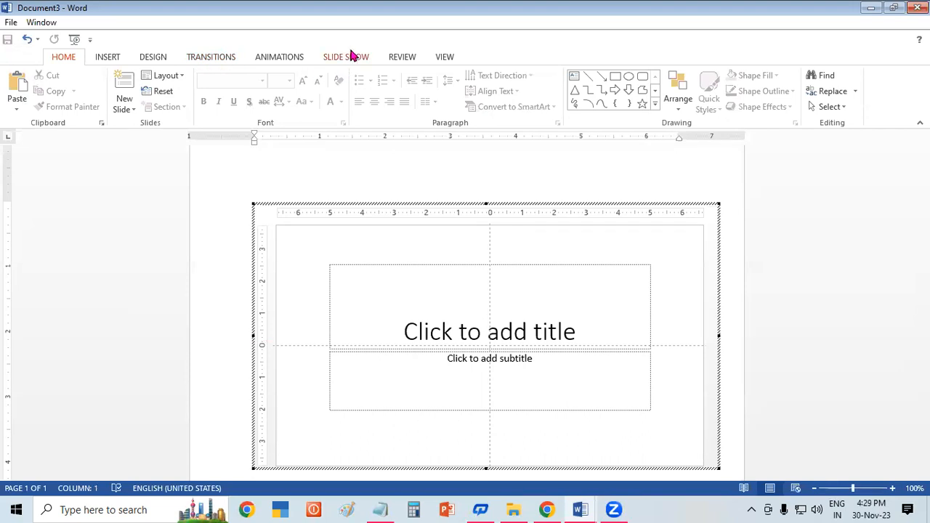
Step: Close the document containing the embedded presentation without saving it
click(917, 8)
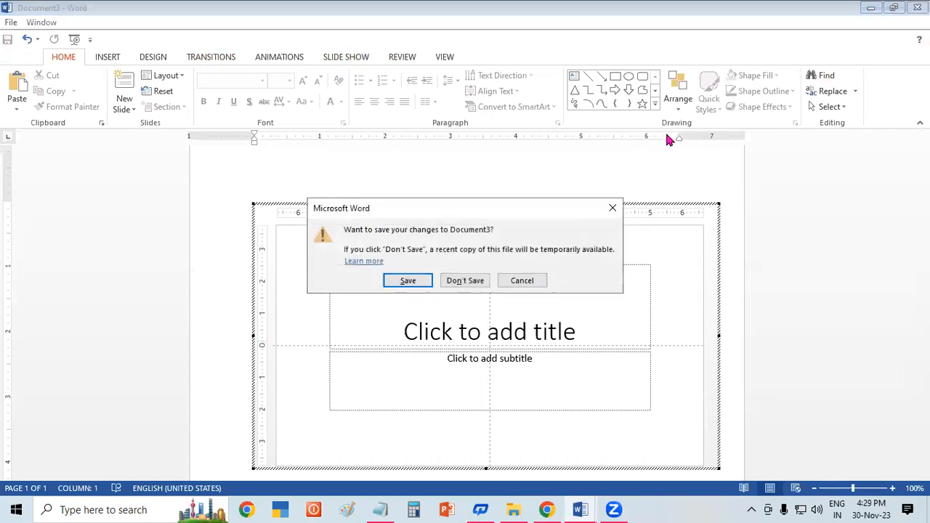
click(479, 280)
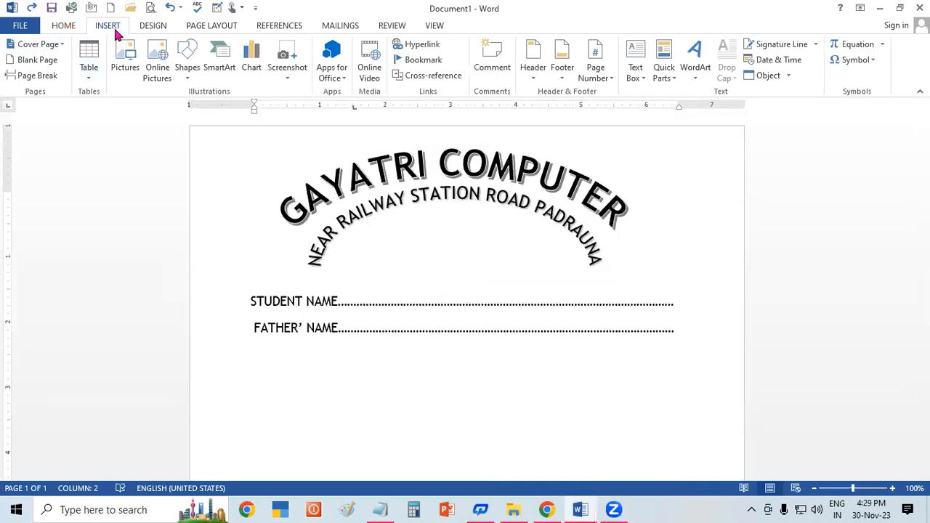
Step: Insert the text of the WORDPAD DATA file from the EXCEL DATA 2.1 folder within Music into the document
click(788, 76)
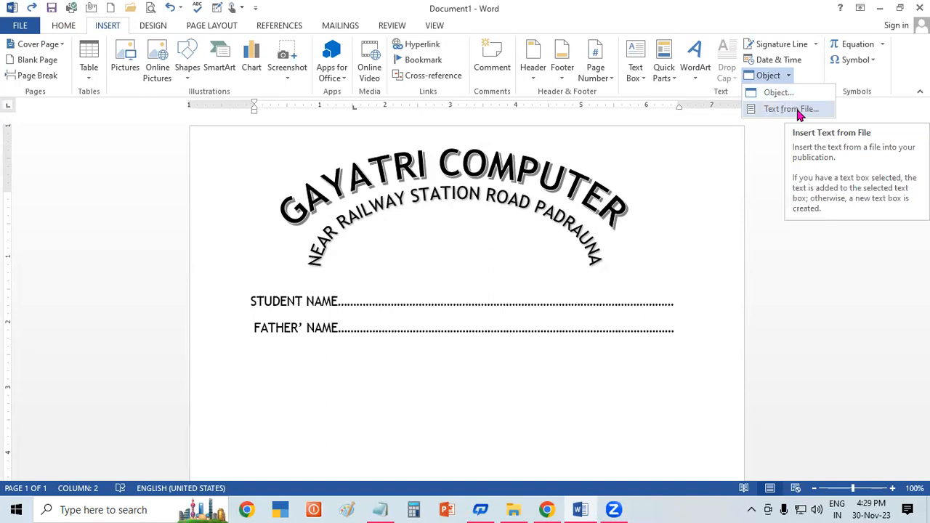
click(798, 116)
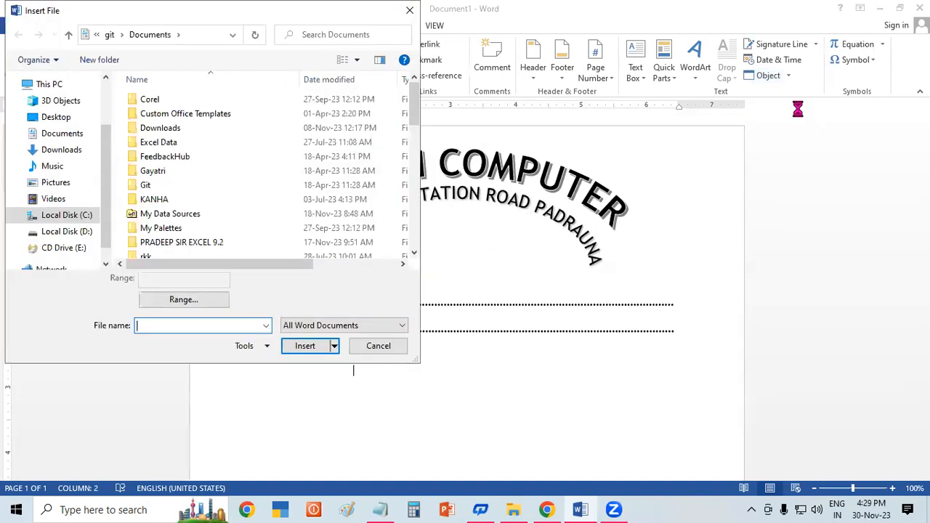
click(61, 167)
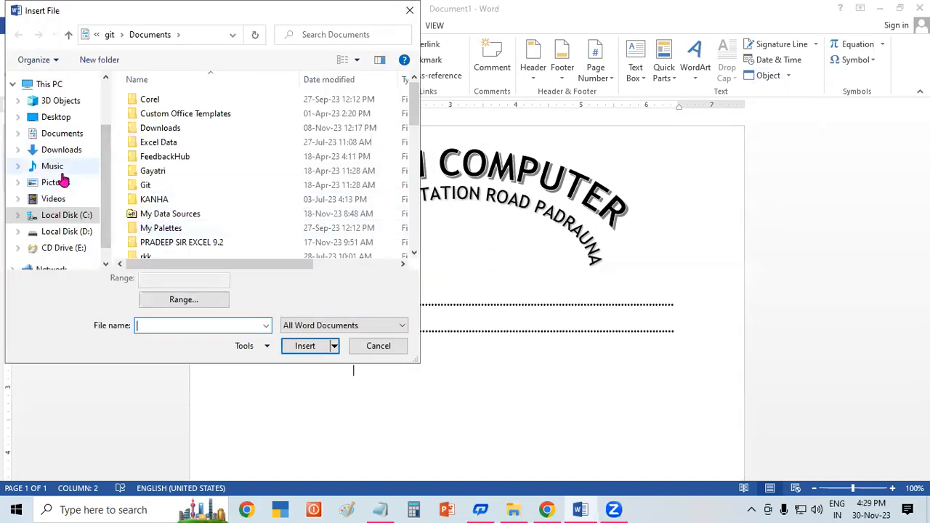
double_click(154, 98)
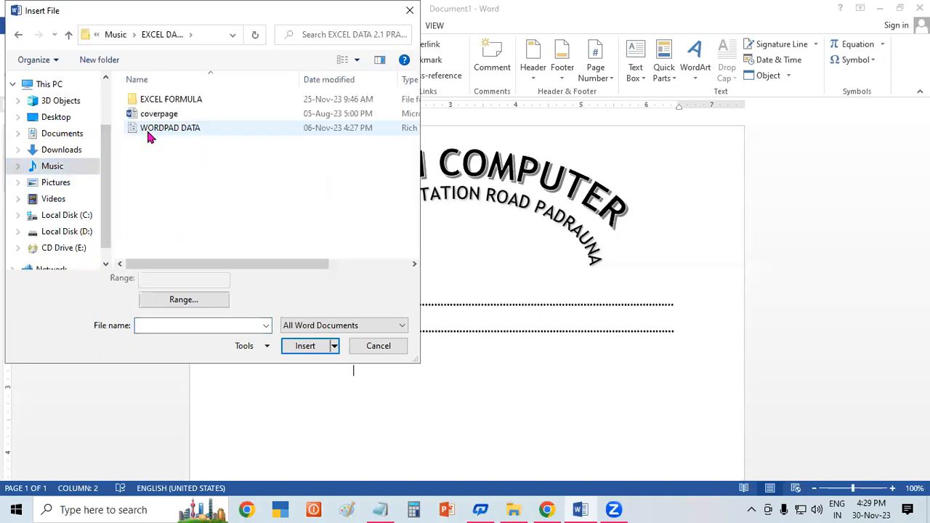
click(184, 131)
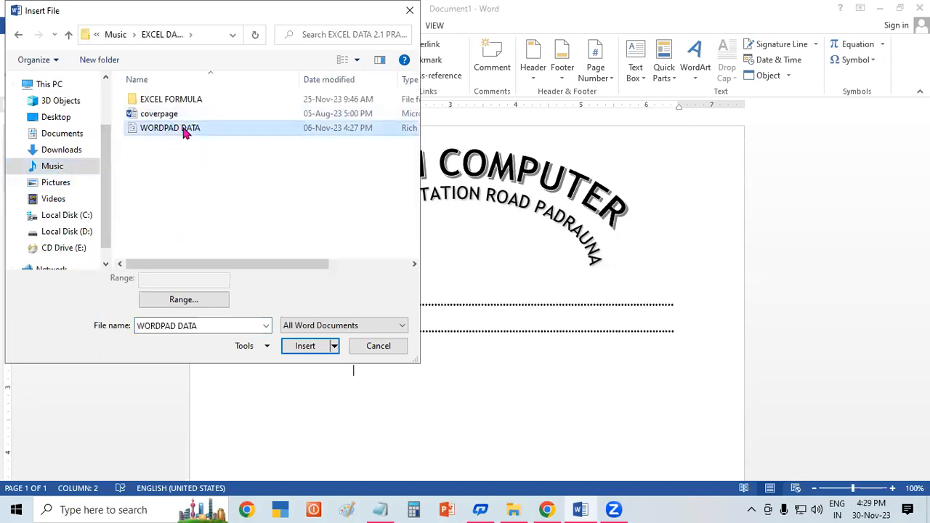
click(307, 346)
Step: Add a space between ZOOM OUT and its opening parenthesis in the last paragraph, leaving the cursor at the paragraph's end
drag(924, 364, 924, 413)
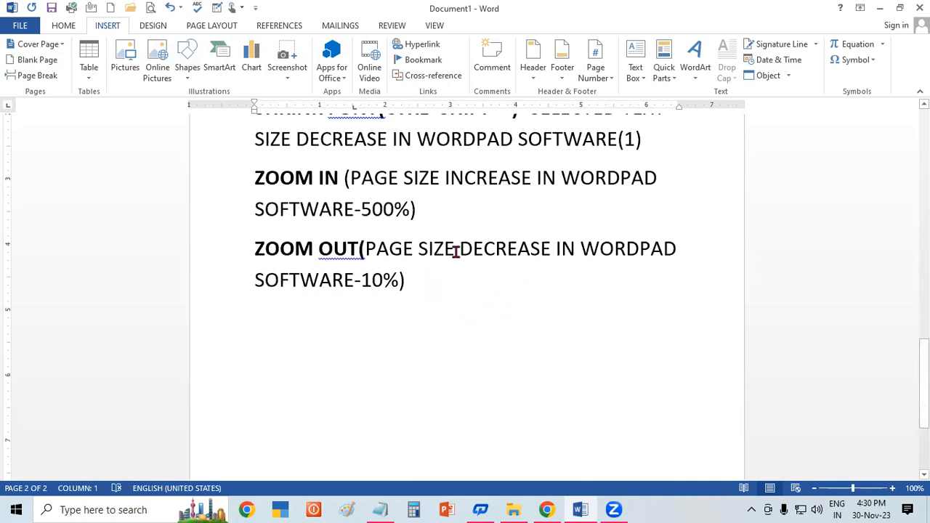
click(361, 248)
click(574, 278)
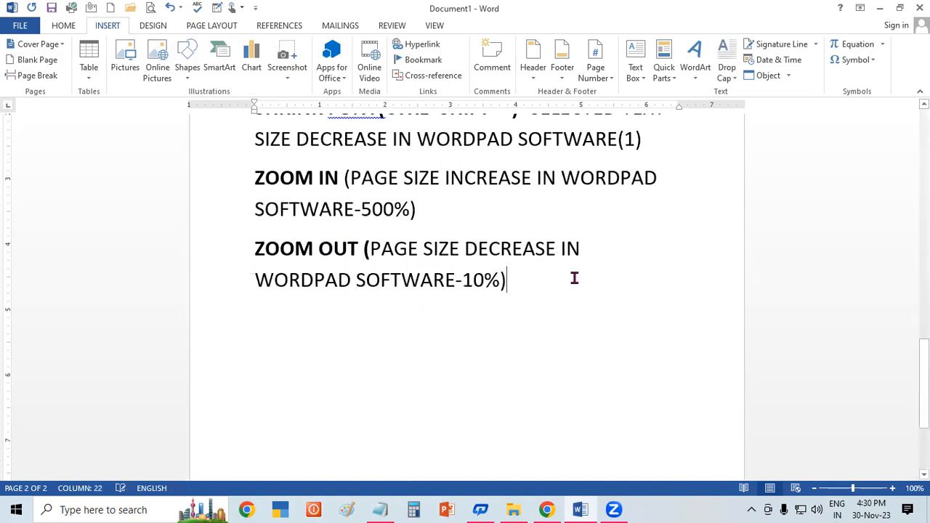
click(790, 77)
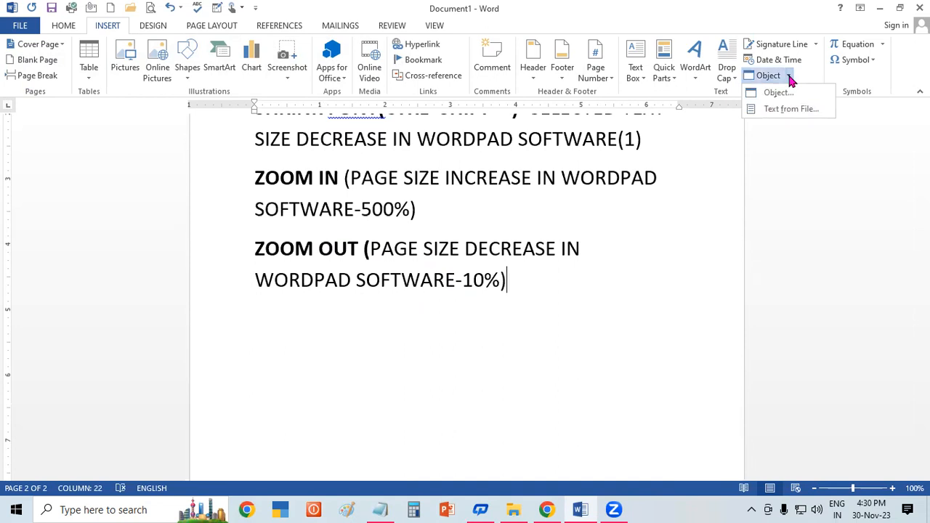
click(658, 289)
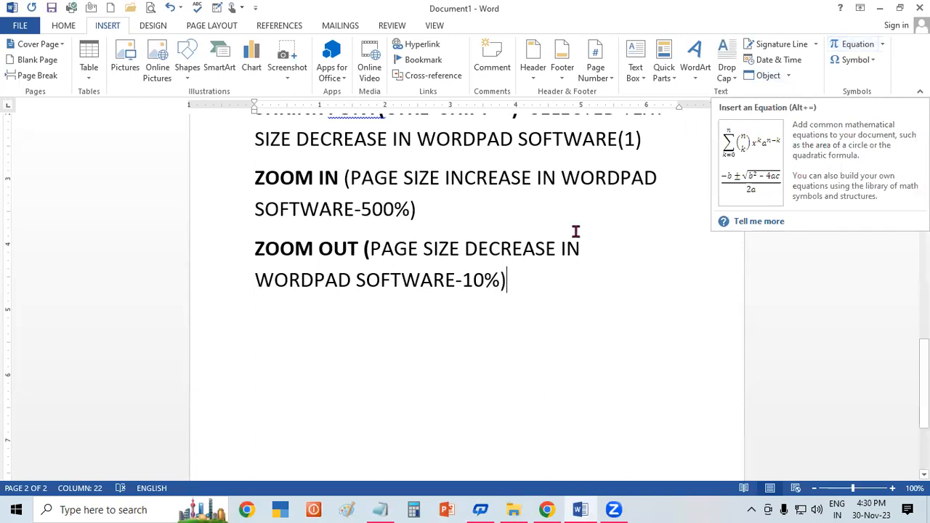
Step: Insert the built-in Expansion of a Sum equation on a new line below the ZOOM OUT paragraph
key(Return)
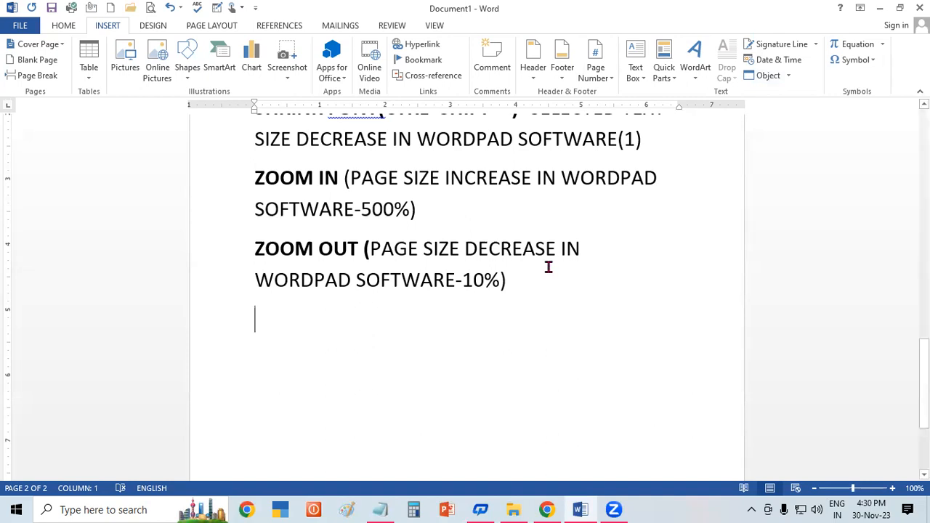
click(882, 47)
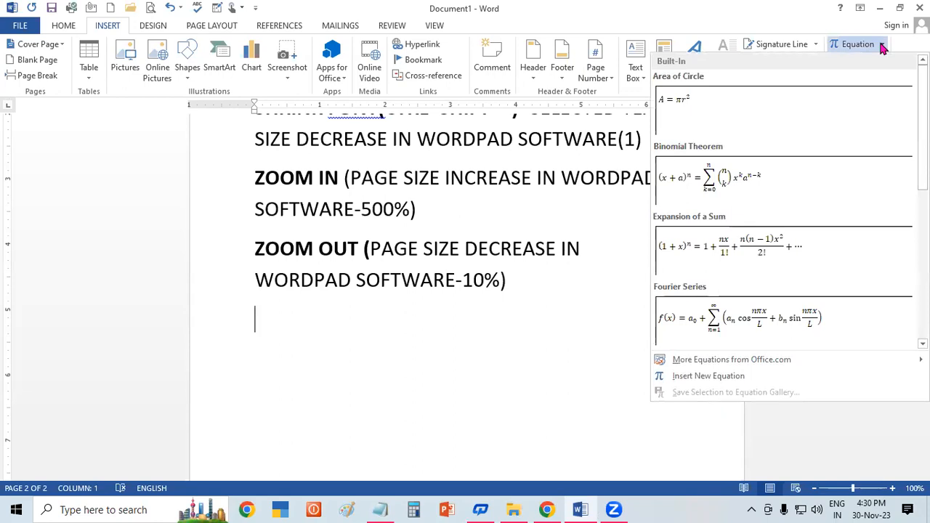
click(778, 243)
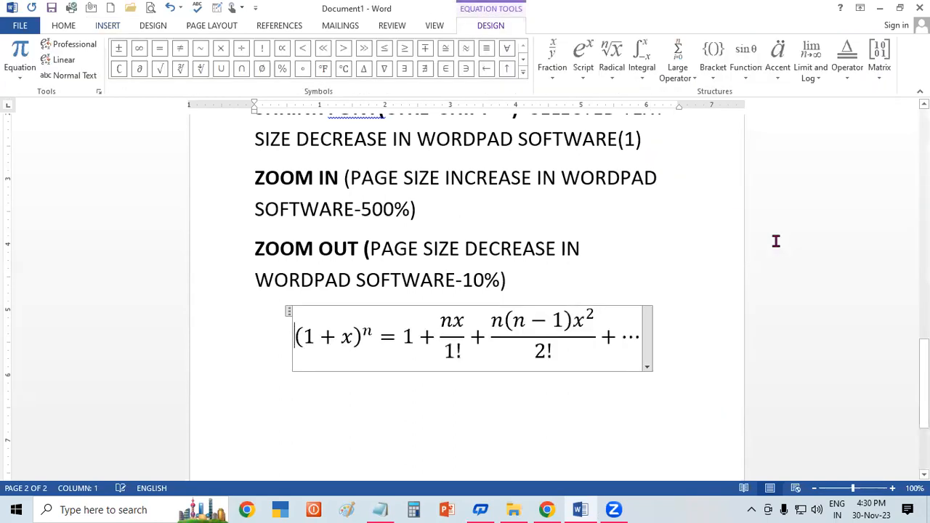
Step: Replace the x inside the equation's first parentheses with 25
double_click(353, 337)
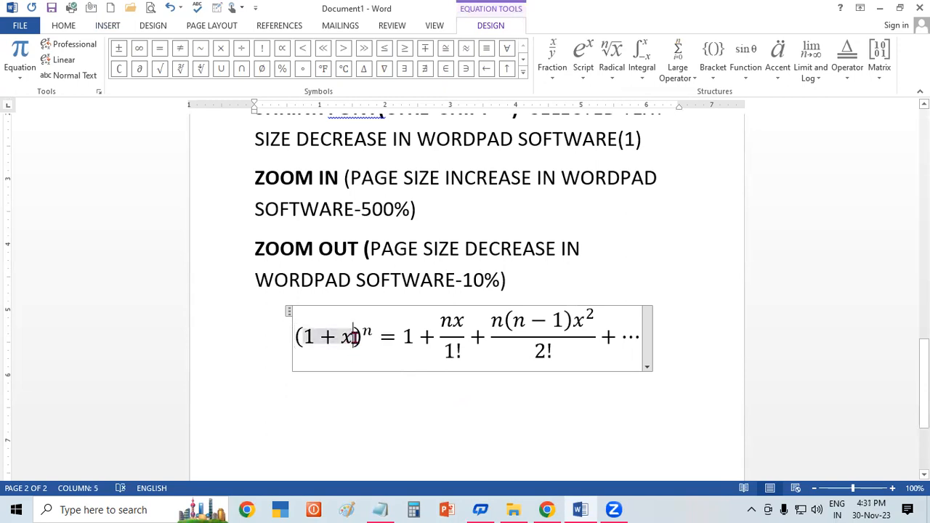
key(BackSpace)
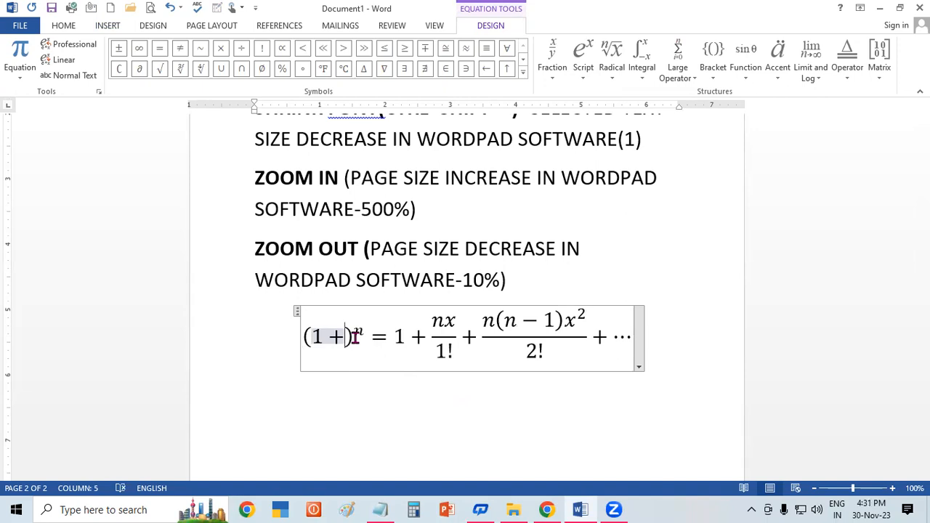
text(25)
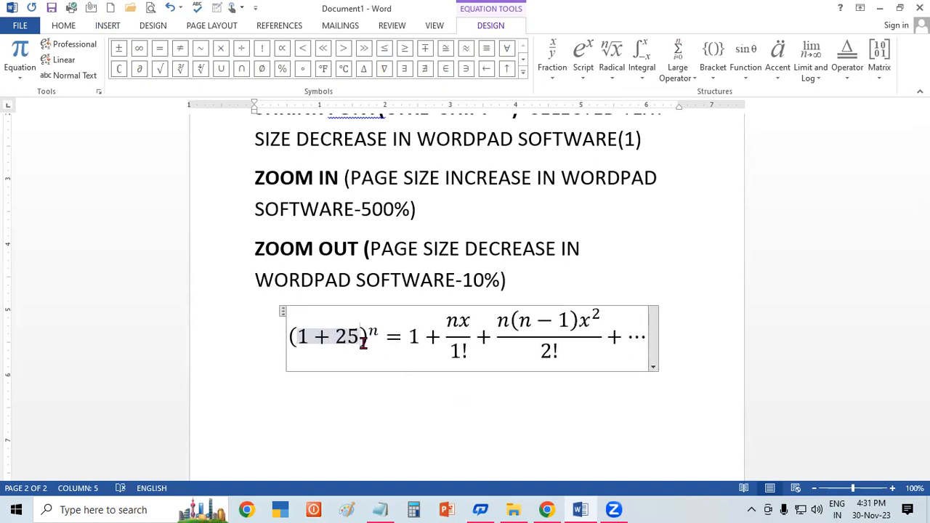
Step: Replace the exponent n on the equation's first parentheses with 2
click(380, 330)
double_click(374, 330)
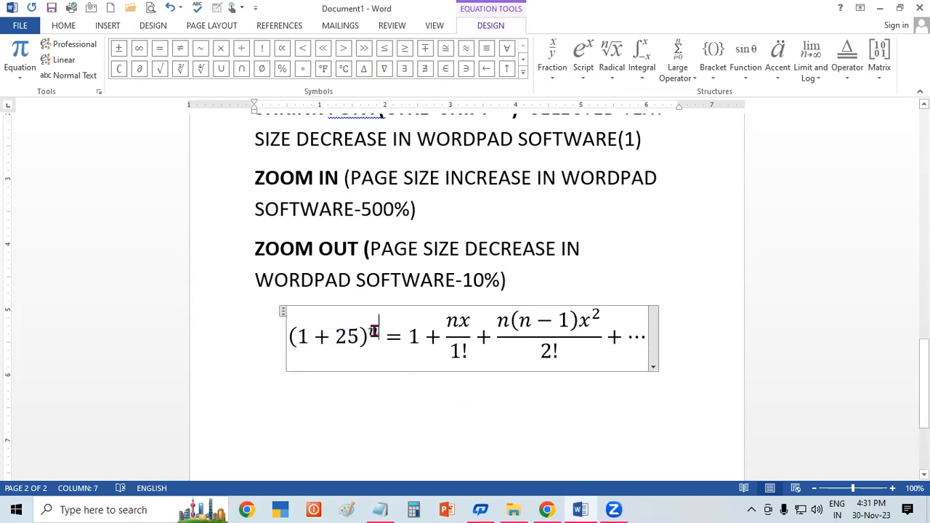
key(BackSpace)
text(2)
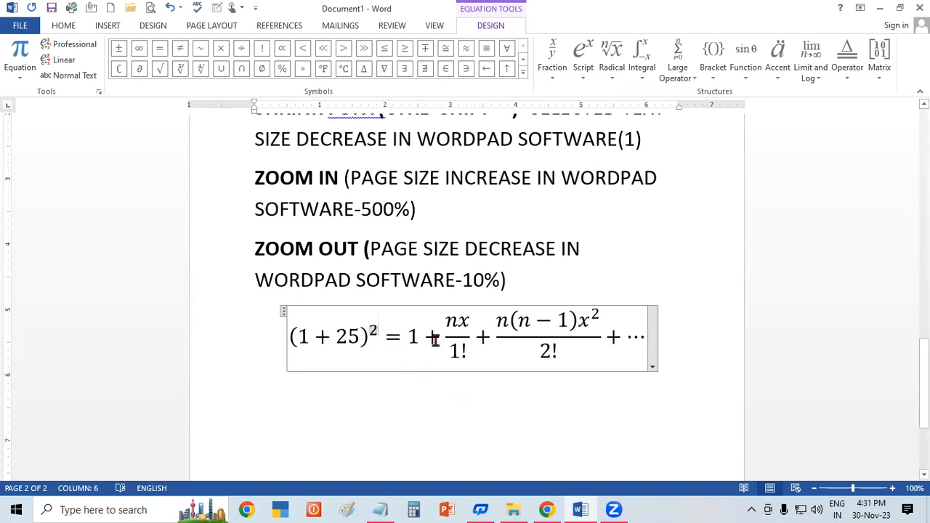
Step: Look through the built-in equations, math symbols, and the fraction, script, radical and integral structures available for the equation
click(558, 321)
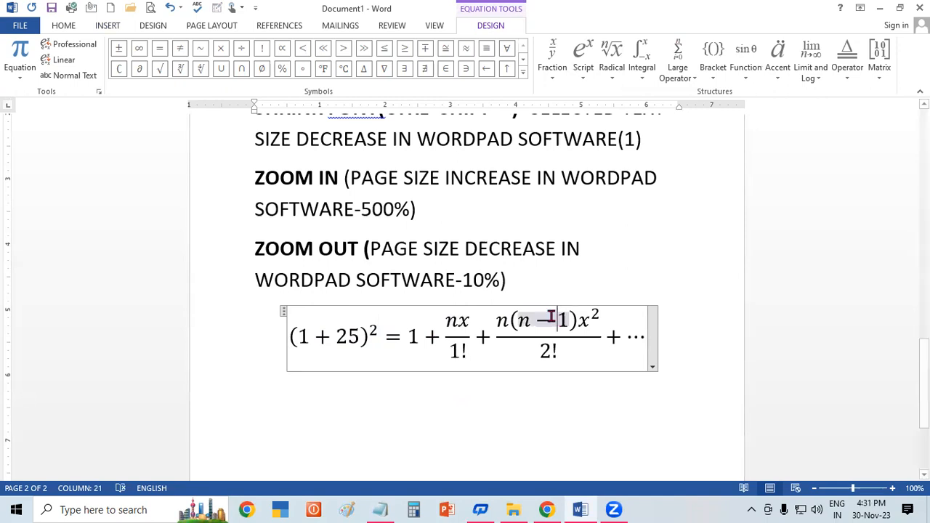
click(29, 72)
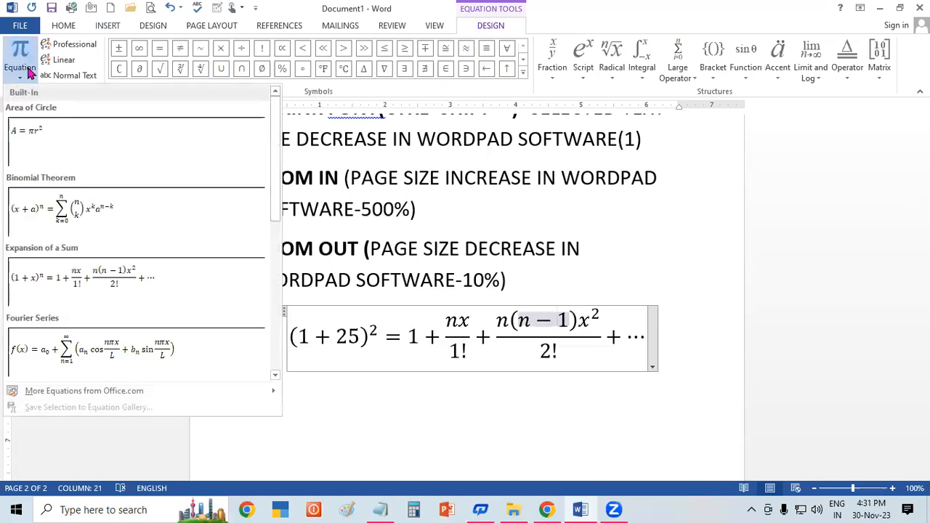
click(388, 326)
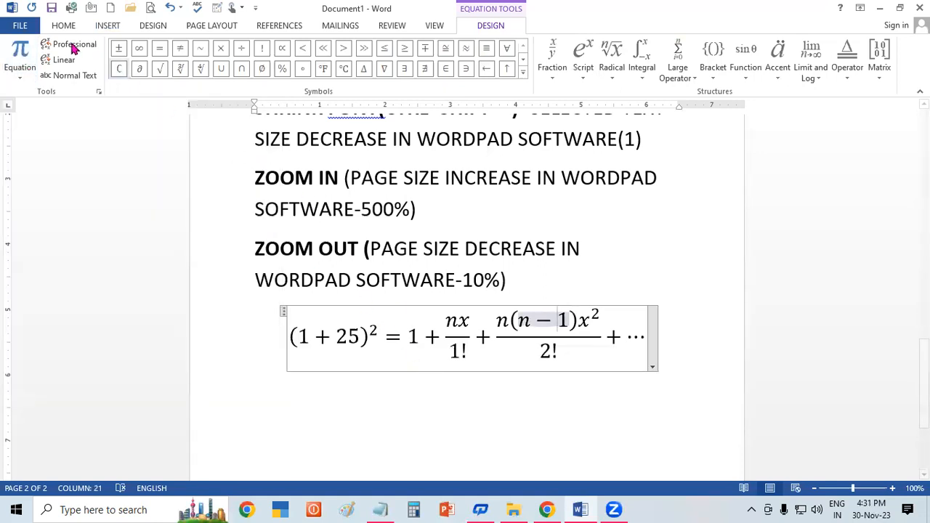
click(523, 72)
click(556, 70)
click(556, 71)
click(582, 74)
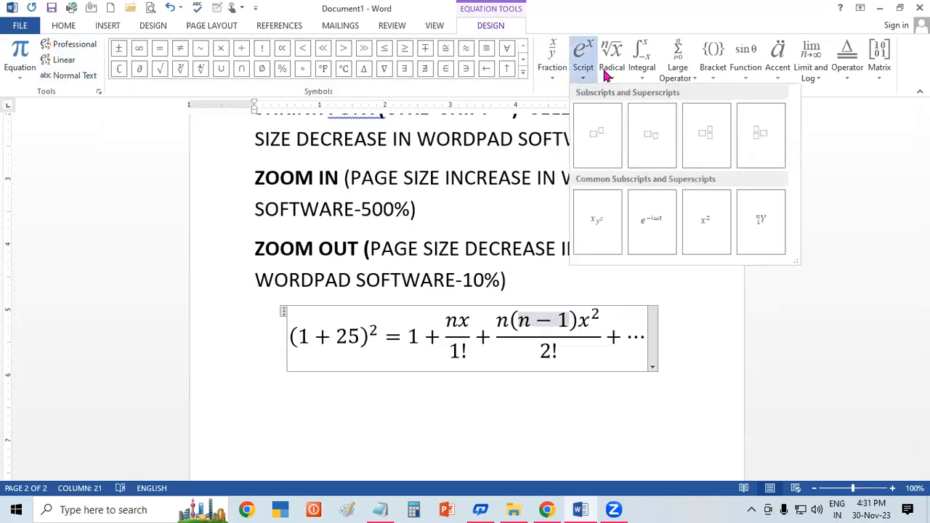
click(607, 75)
click(650, 75)
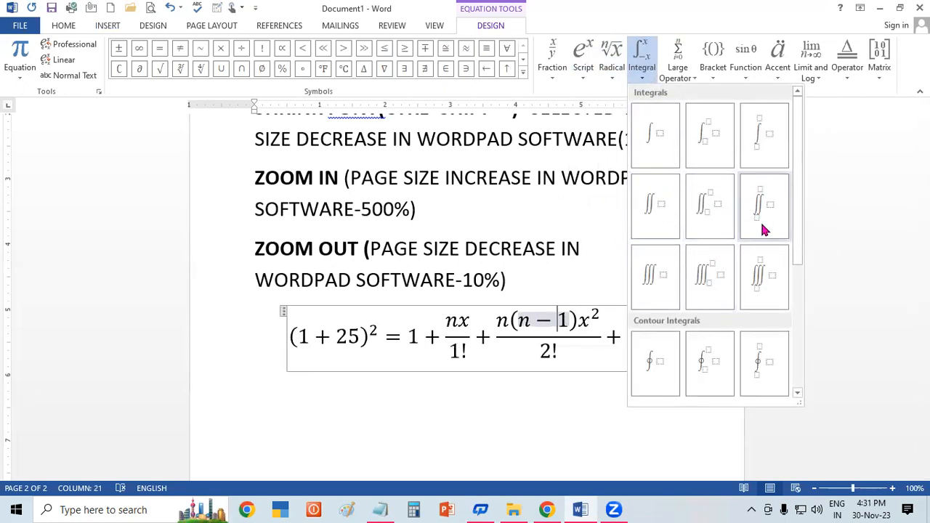
click(409, 278)
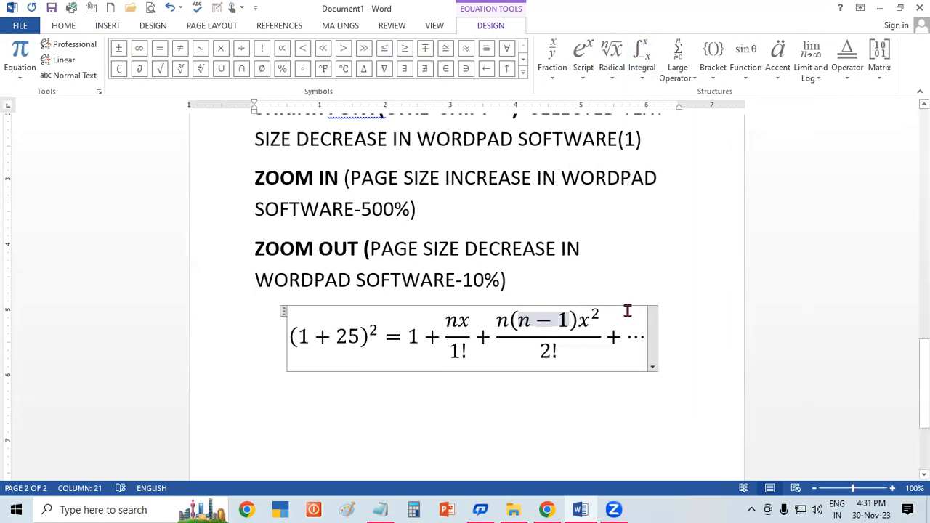
click(665, 402)
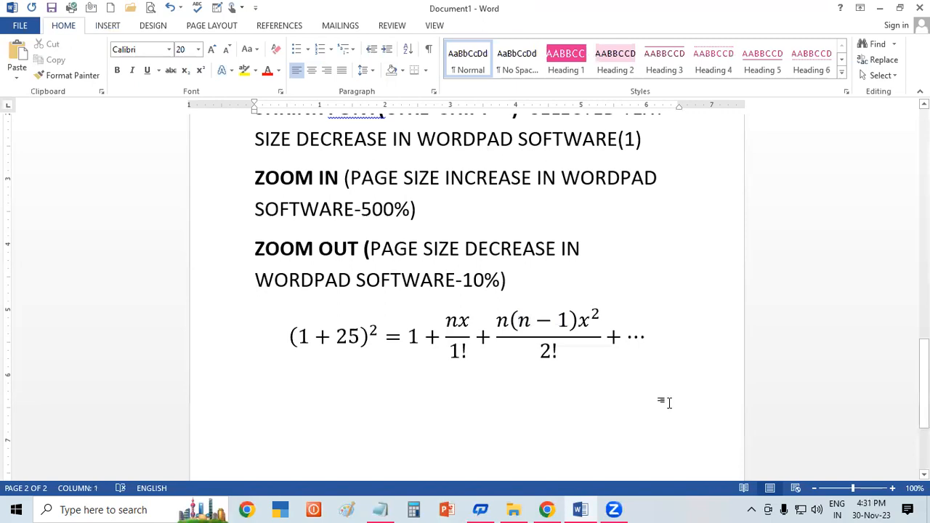
Step: Replace the 25 inside the equation's first parentheses with x and leave the equation
click(536, 326)
click(360, 336)
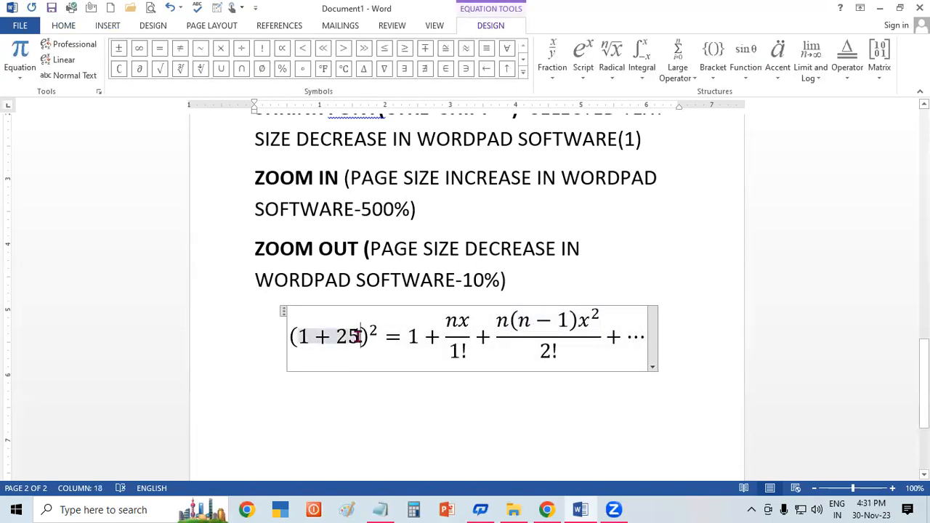
key(BackSpace)
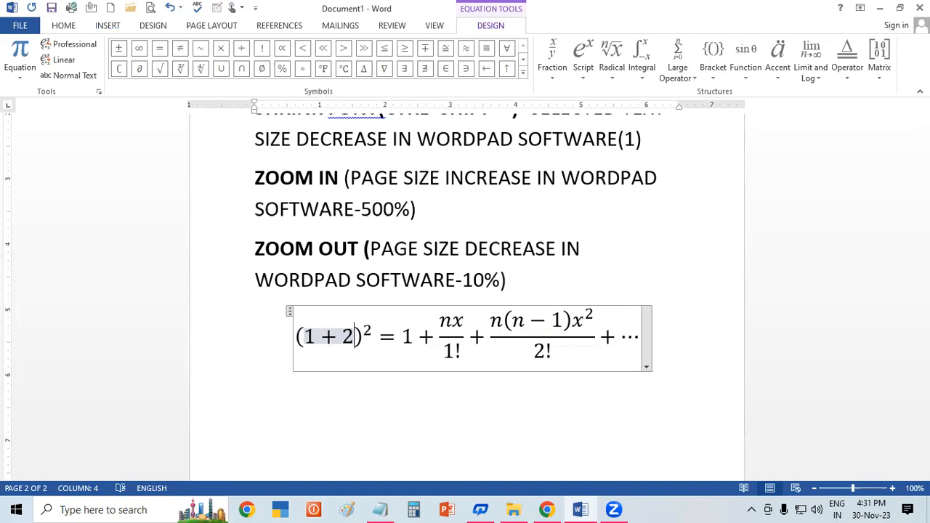
key(BackSpace)
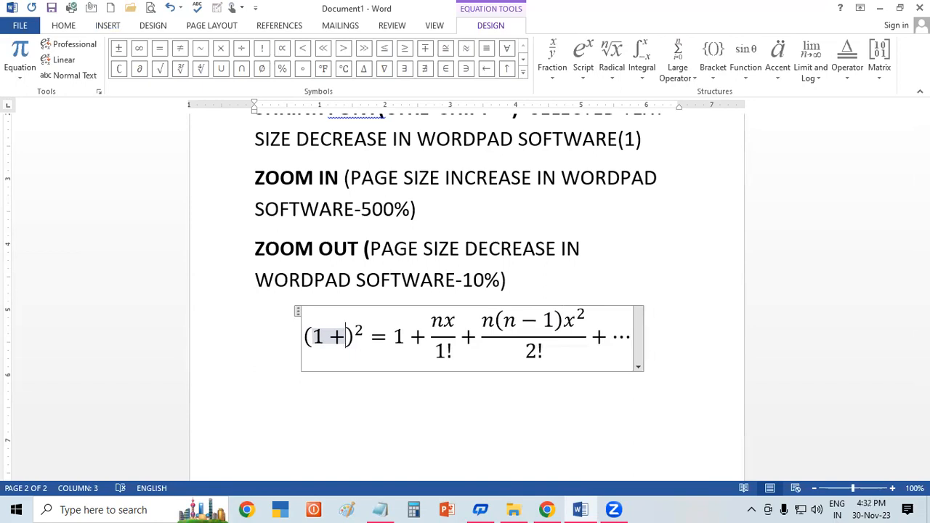
text(x)
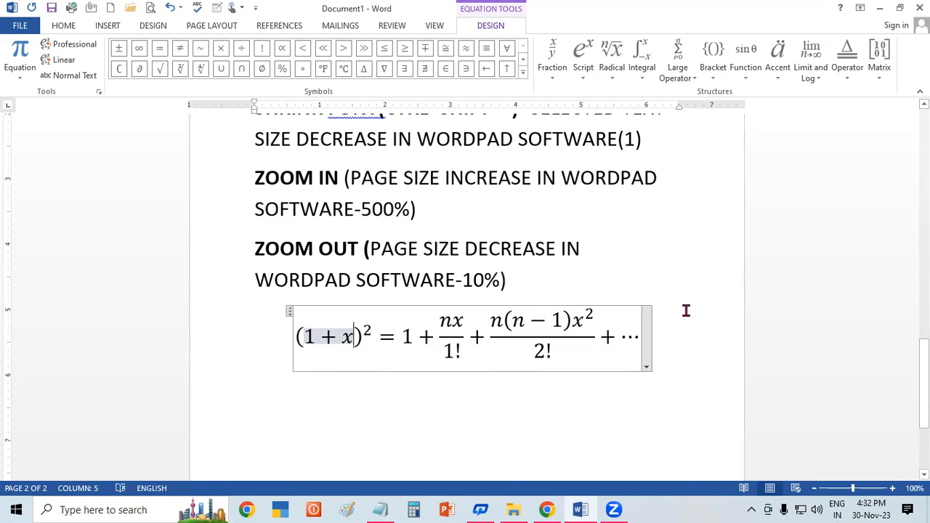
double_click(686, 310)
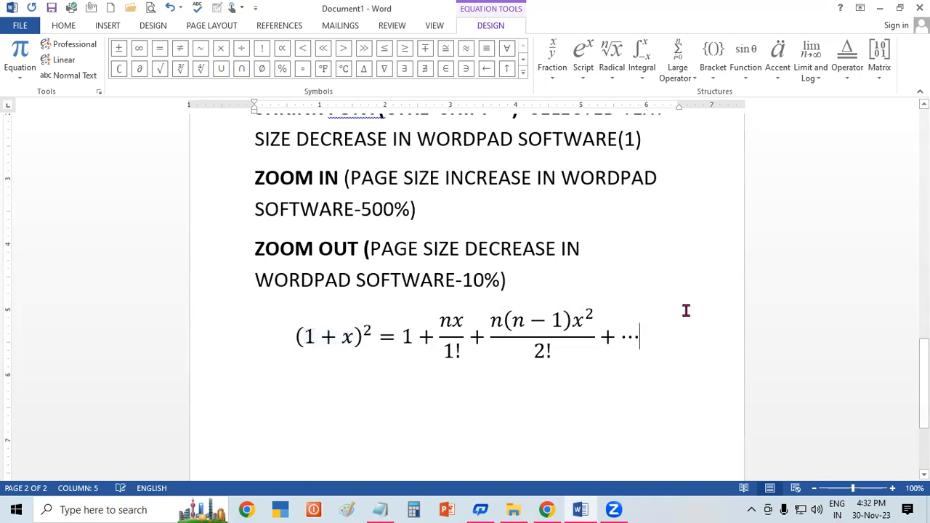
click(587, 338)
click(670, 207)
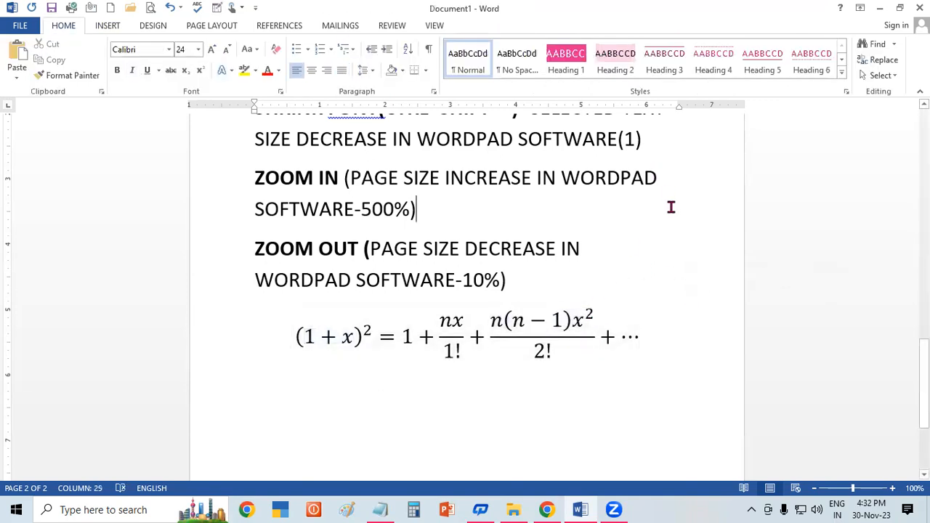
Step: Examine the bracket structures and the trigonometric and inverse function structures available for the equation
click(541, 349)
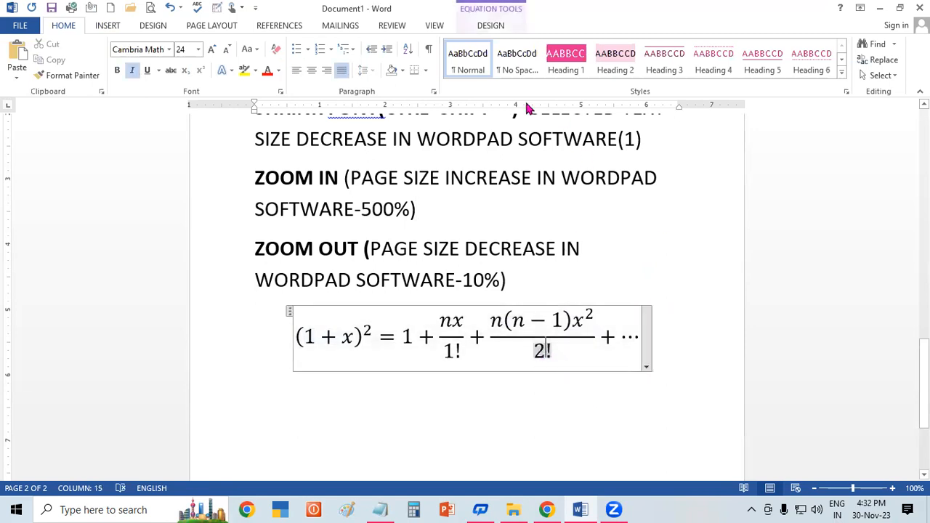
click(486, 29)
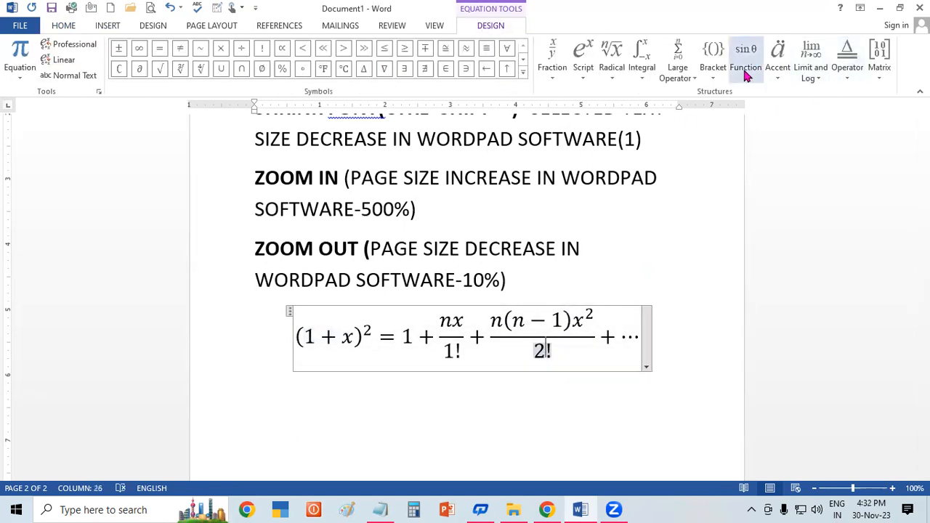
click(717, 78)
click(631, 198)
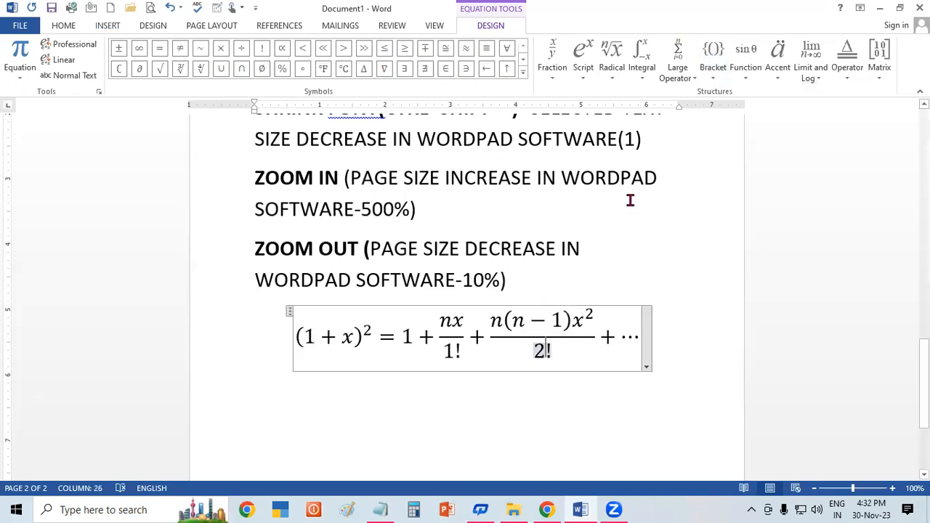
click(746, 76)
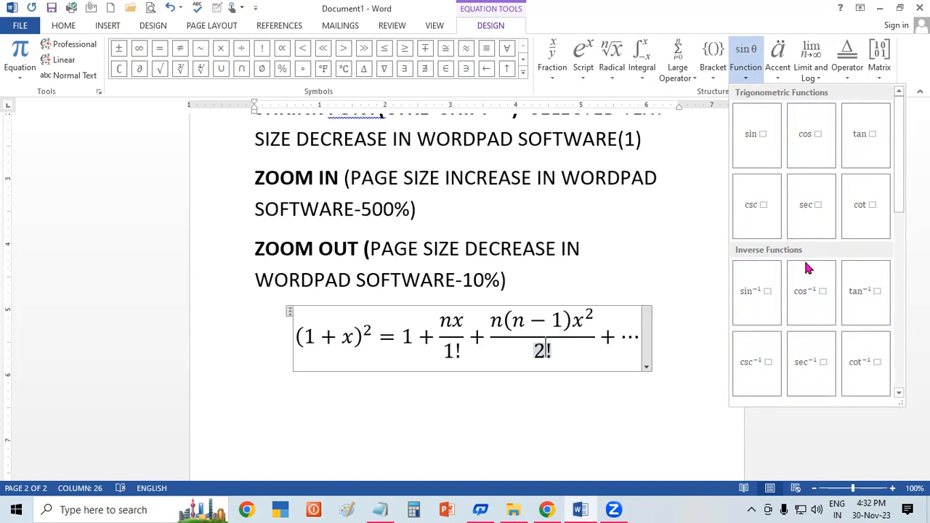
click(618, 245)
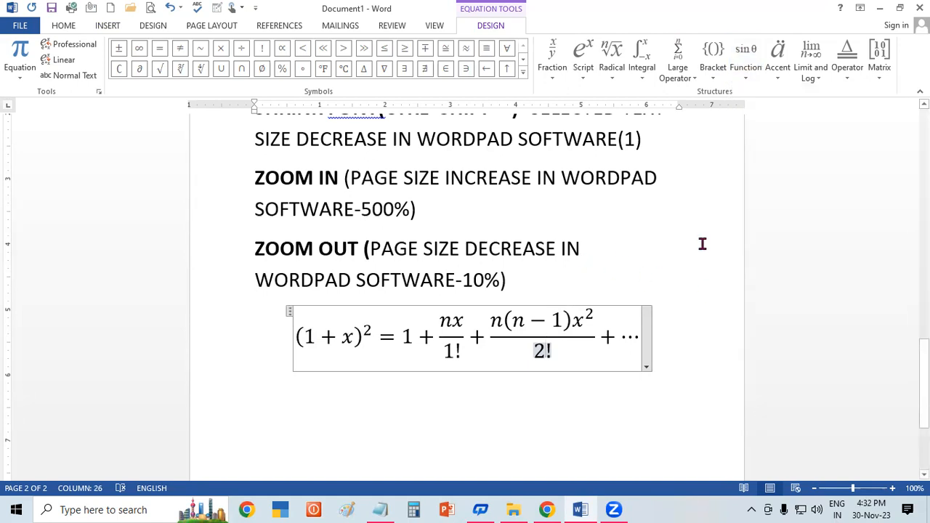
Step: Look through the basic operators and operator structures available for the equation and leave the equation
click(848, 73)
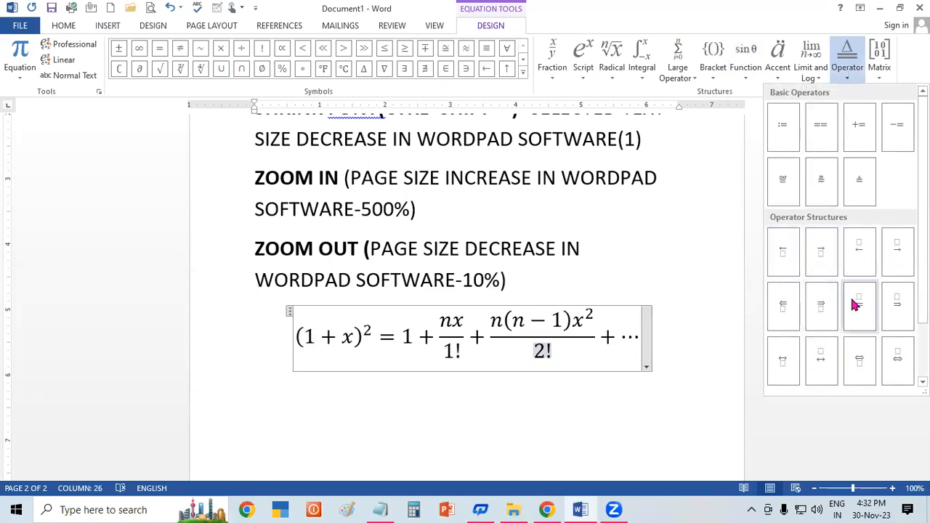
click(602, 270)
click(603, 269)
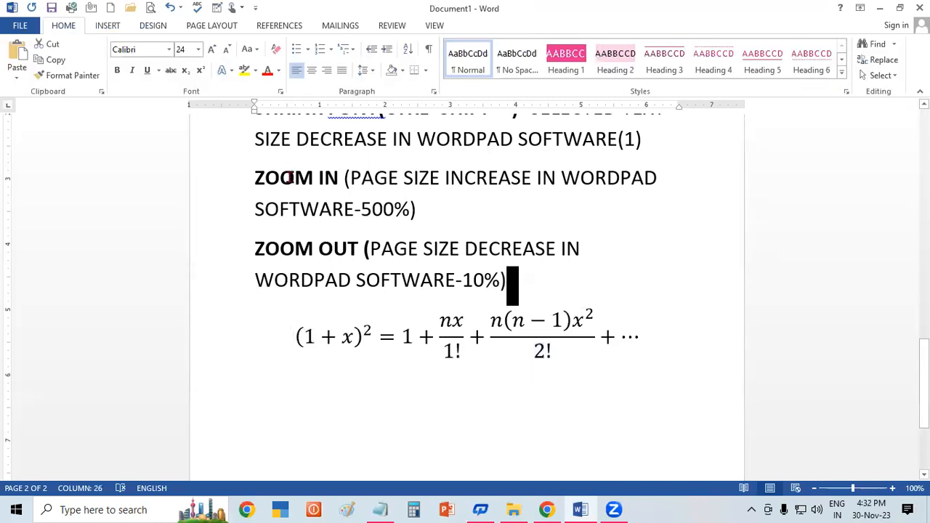
Step: Look over the recently used symbols and the option for more symbols
click(120, 27)
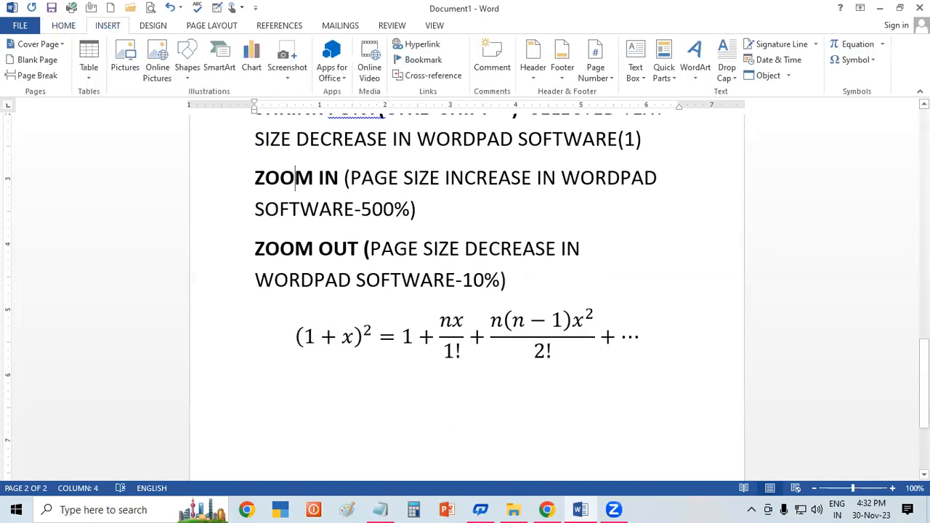
click(856, 62)
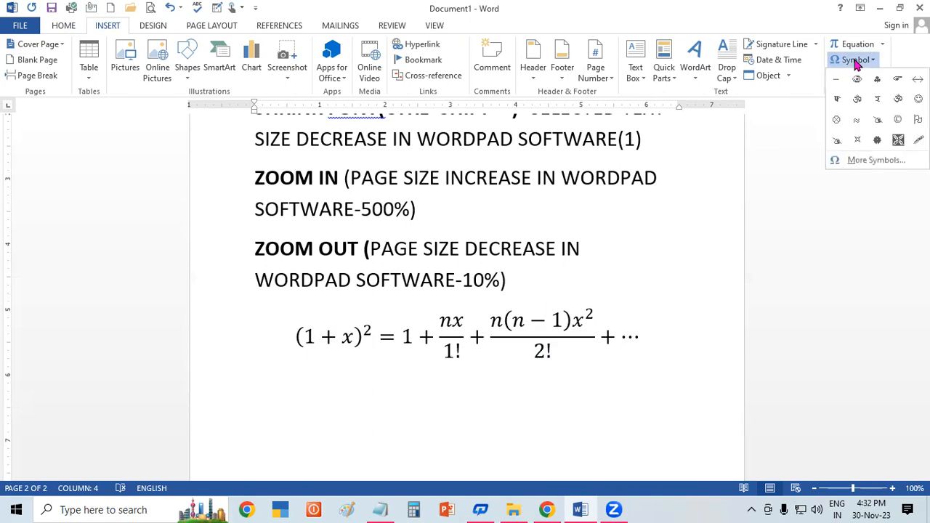
click(856, 161)
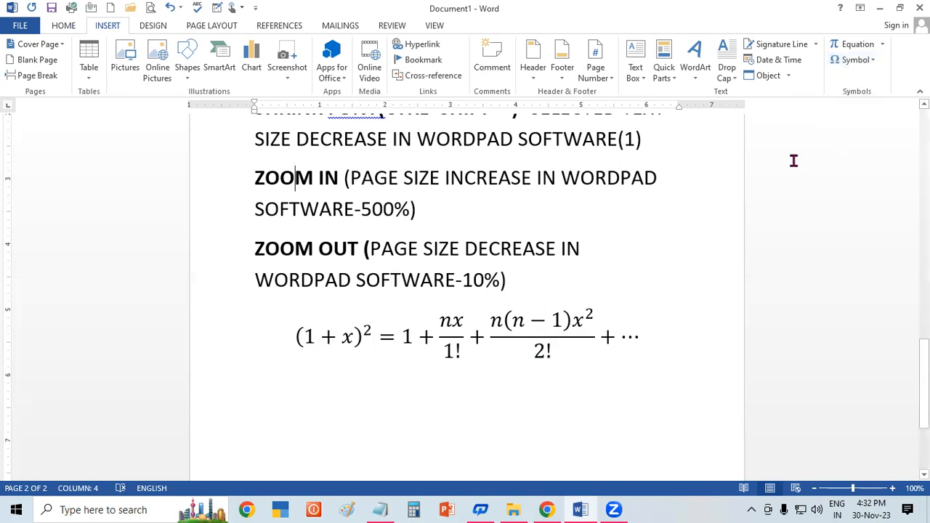
drag(852, 158, 851, 187)
click(849, 77)
Step: Examine the symbols offered as bullet characters when defining a new bullet, without applying one
click(67, 26)
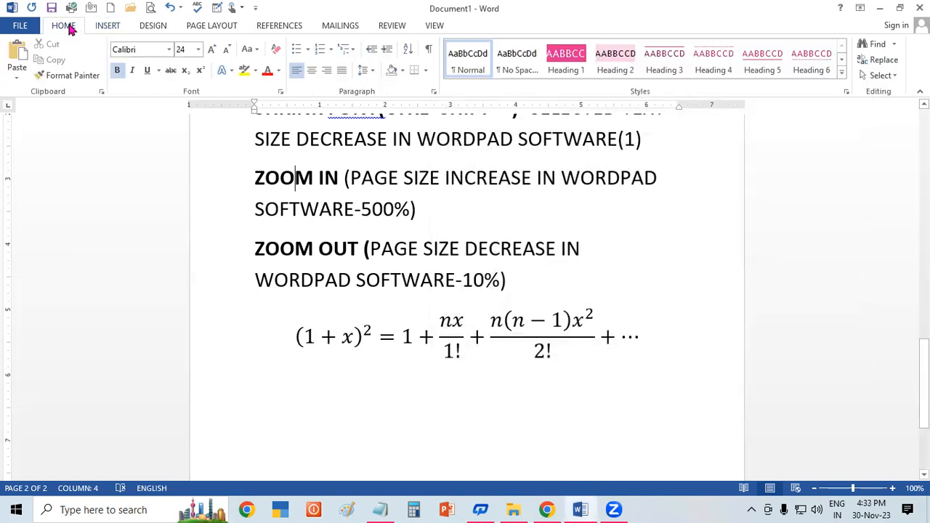
click(308, 49)
click(346, 198)
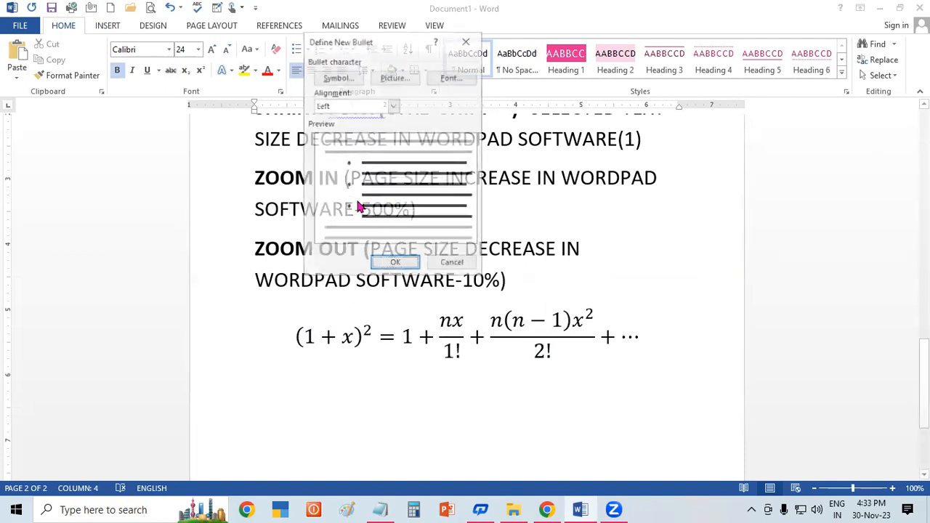
click(328, 80)
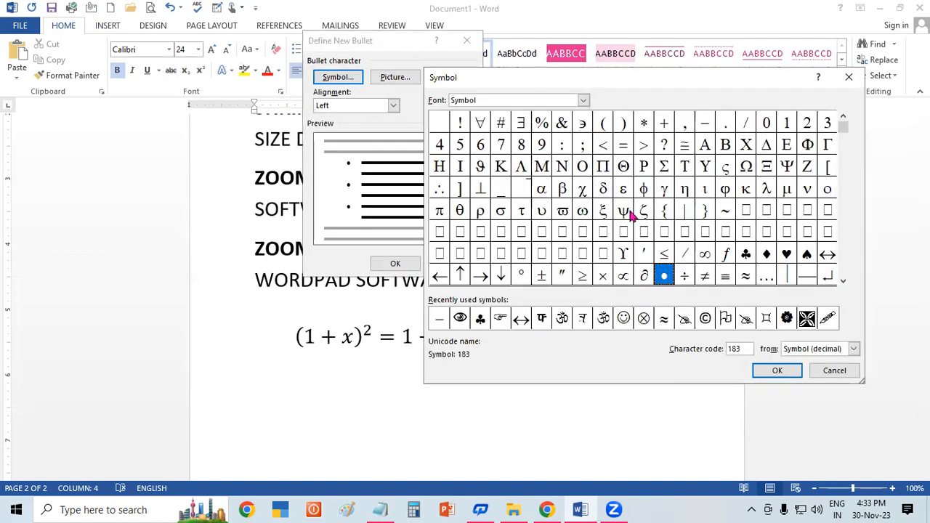
click(848, 76)
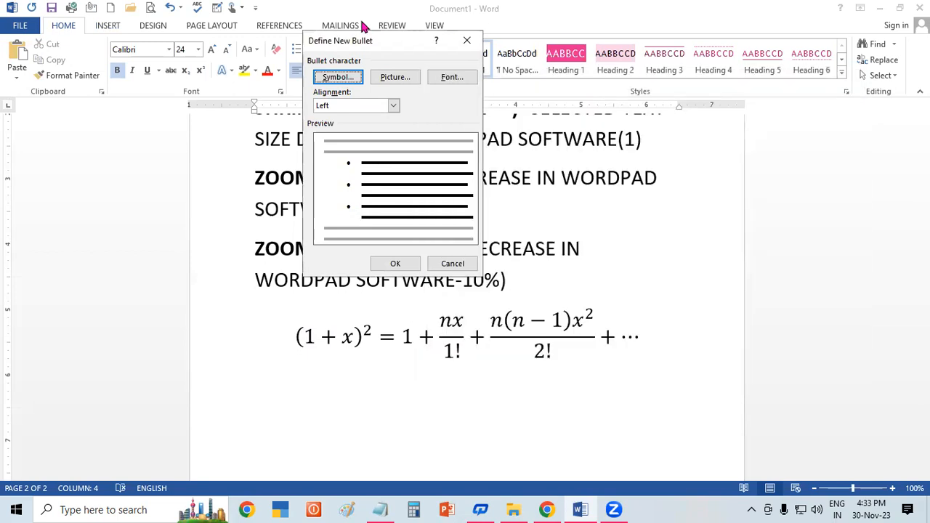
click(466, 40)
Step: Start a new empty line below the equation
click(109, 27)
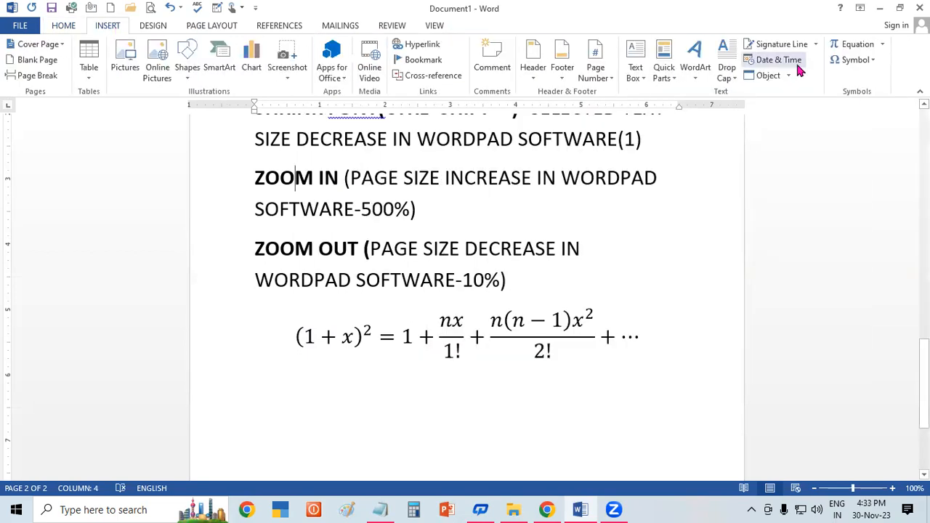
click(870, 61)
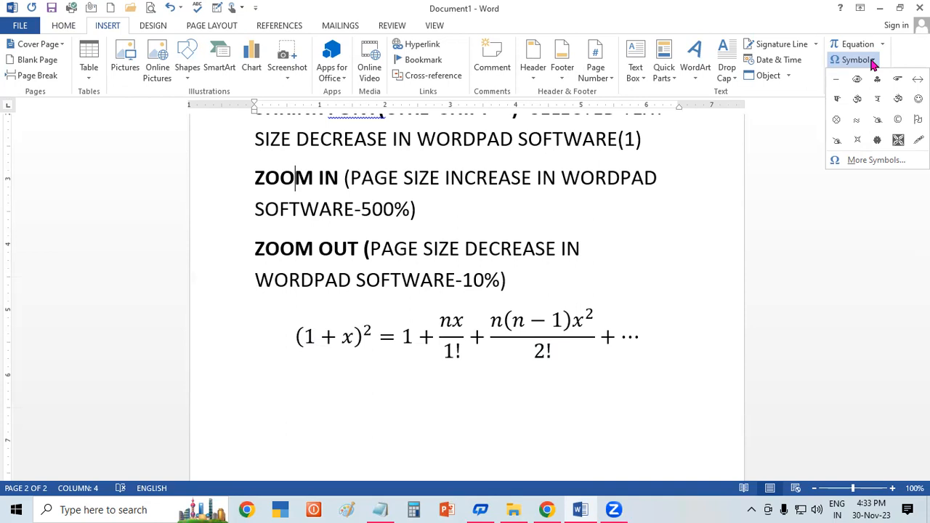
click(681, 351)
click(682, 351)
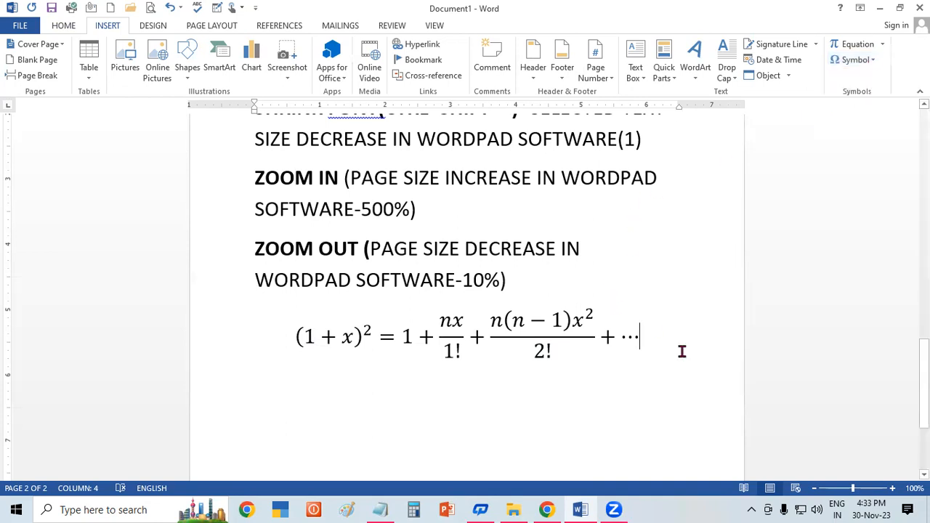
key(Return)
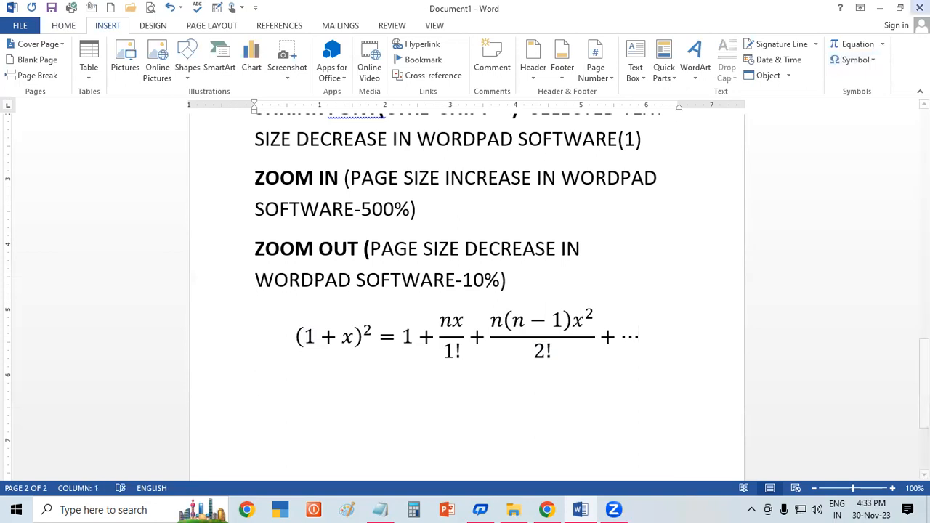
Step: Set the font on the empty line below the equation to Kruti Dev 240 and enlarge its size
click(60, 25)
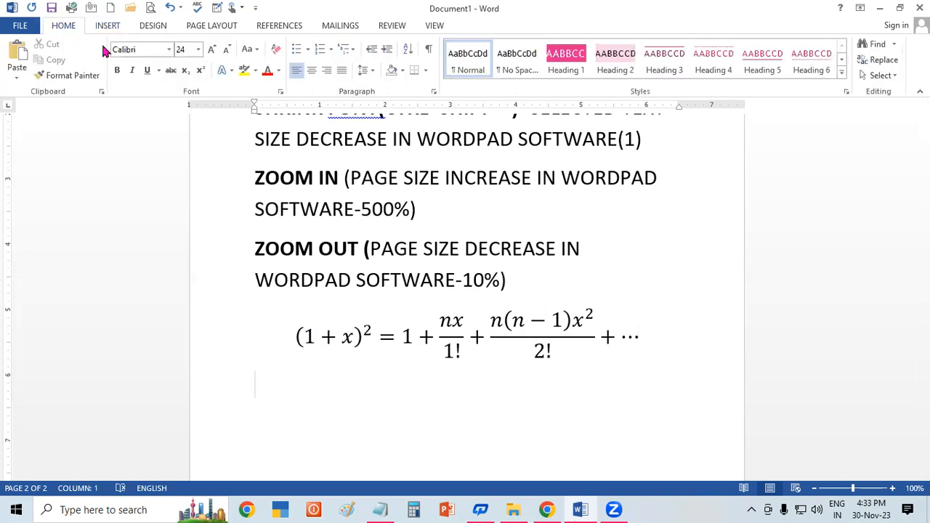
click(169, 50)
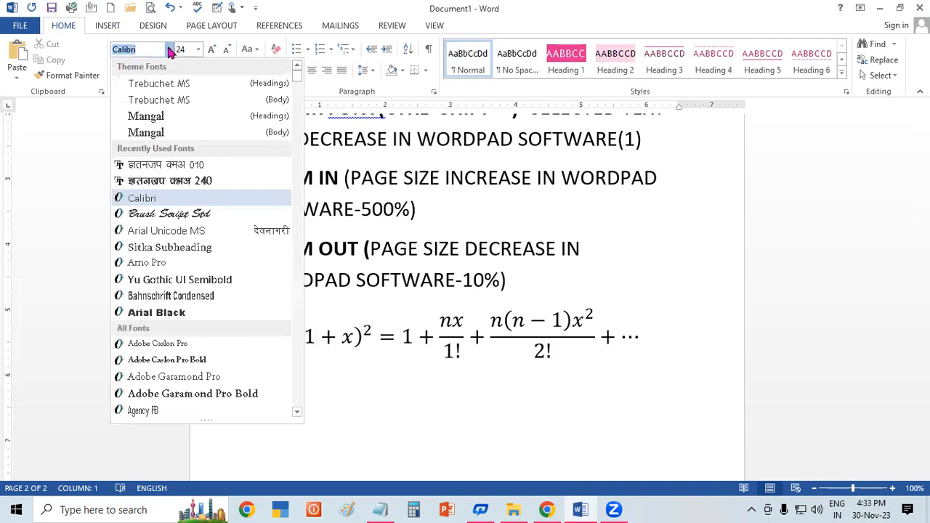
click(195, 182)
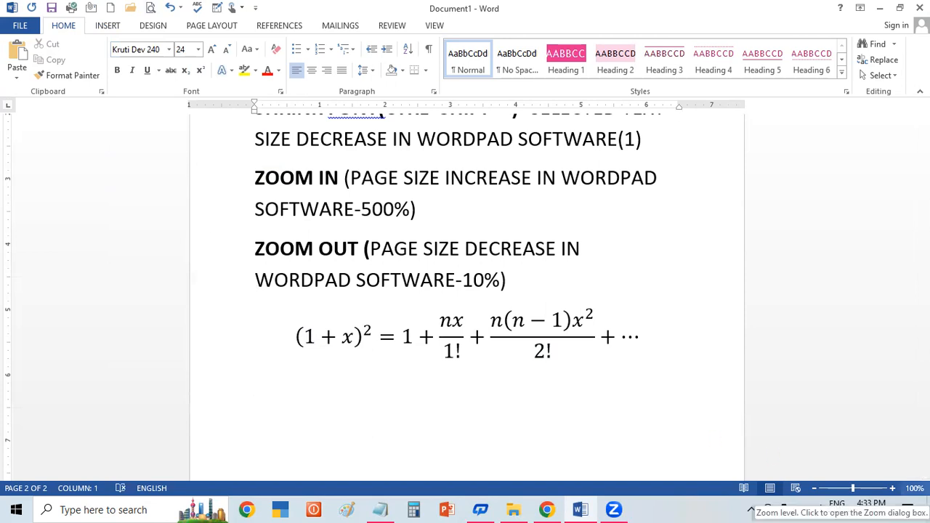
click(924, 474)
click(925, 475)
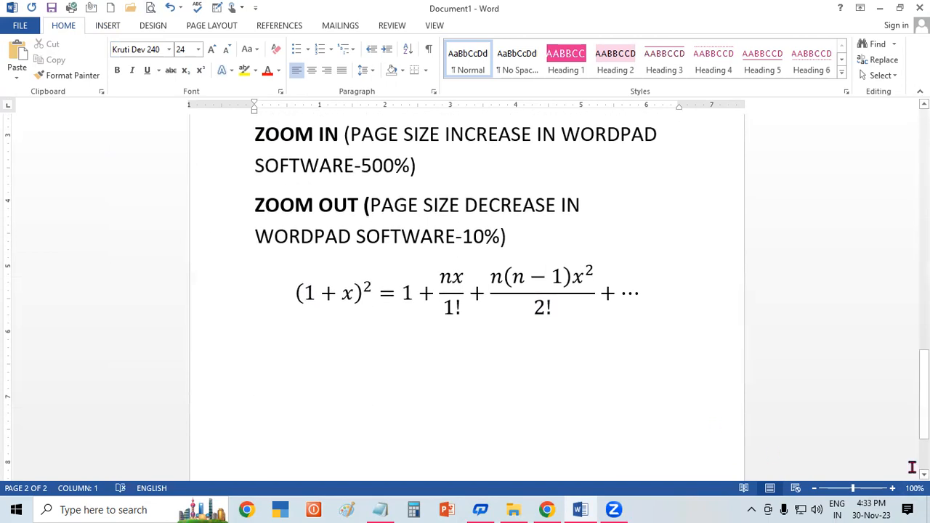
key(ctrl+shift+period)
key(ctrl+shift+period)
Step: Bring up the full symbol collection and show the characters of the Kruti Dev 240 font
click(103, 31)
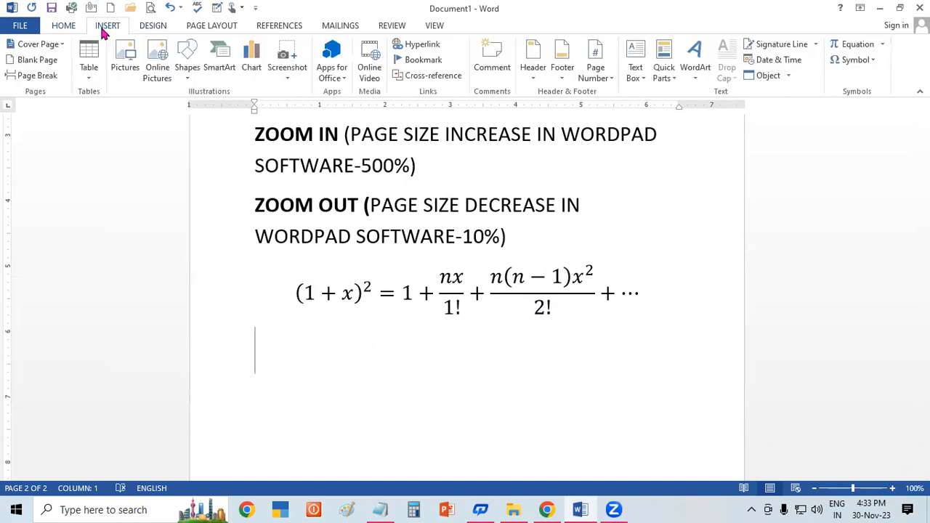
click(872, 64)
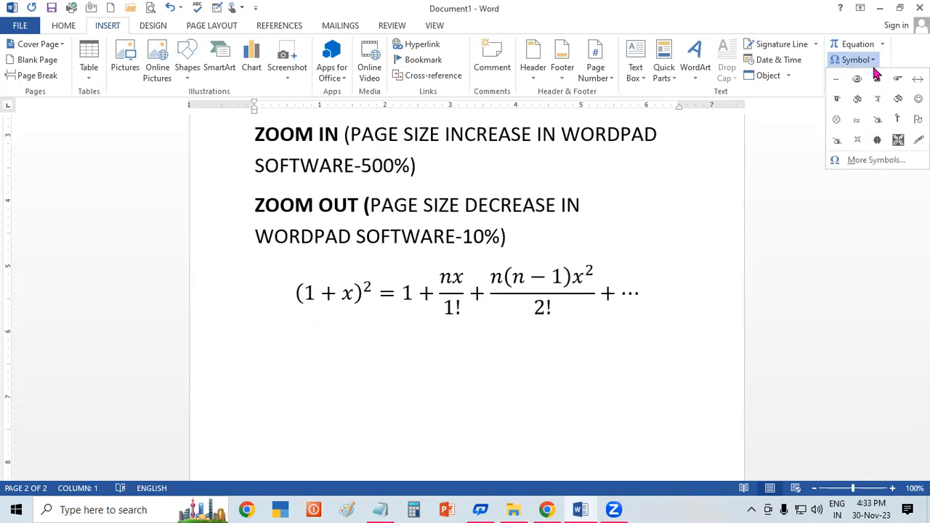
click(894, 161)
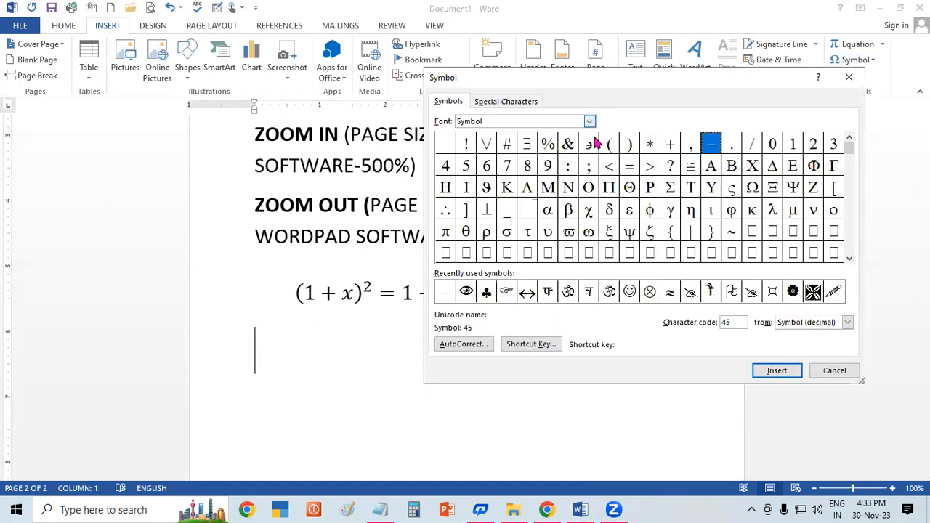
click(590, 121)
drag(589, 177, 592, 165)
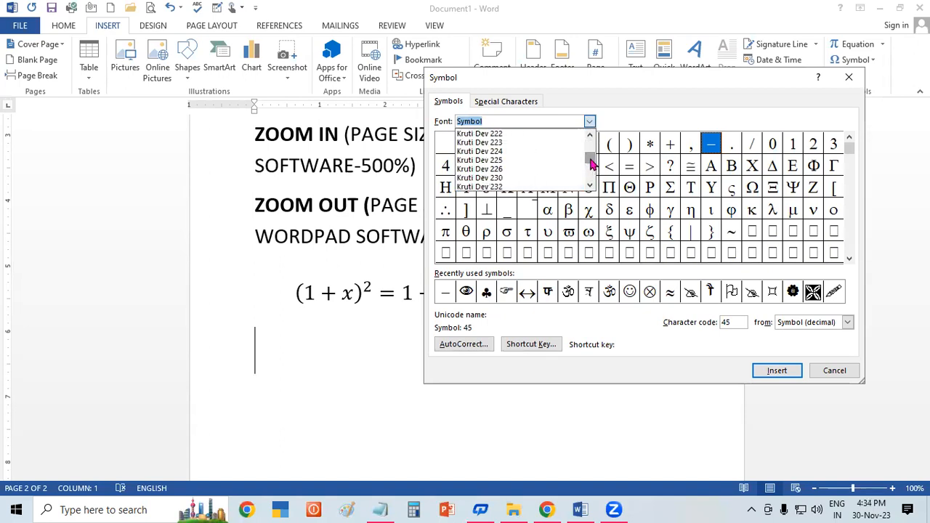
click(590, 185)
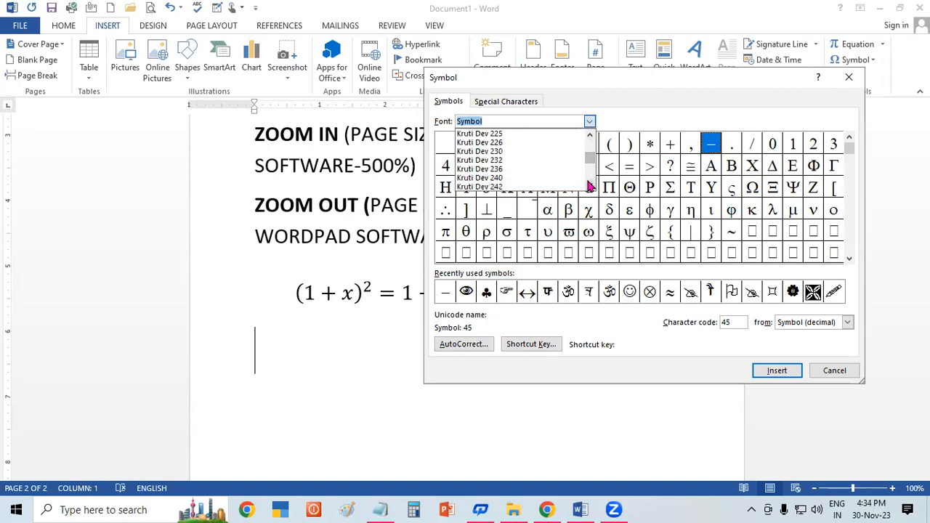
click(536, 180)
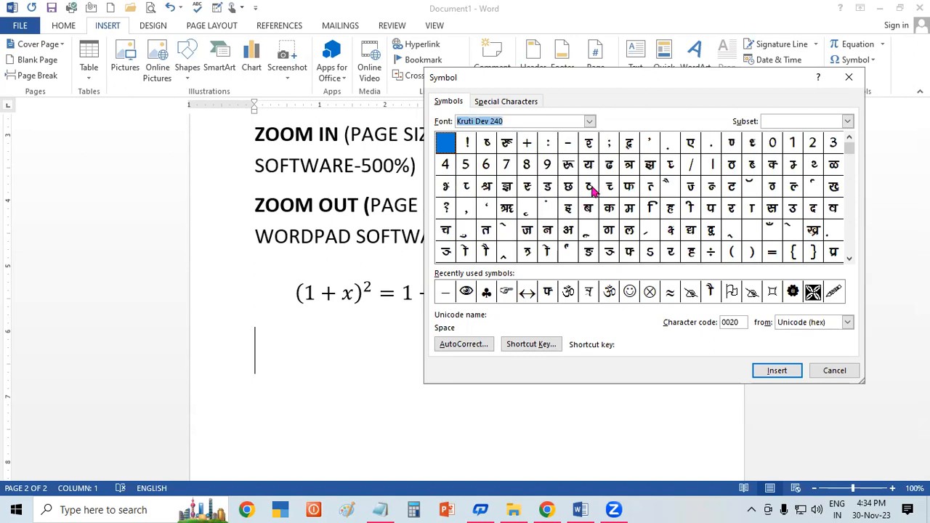
Step: Insert the Kruti Dev 240 characters प, ड and र on the line below the equation
click(709, 210)
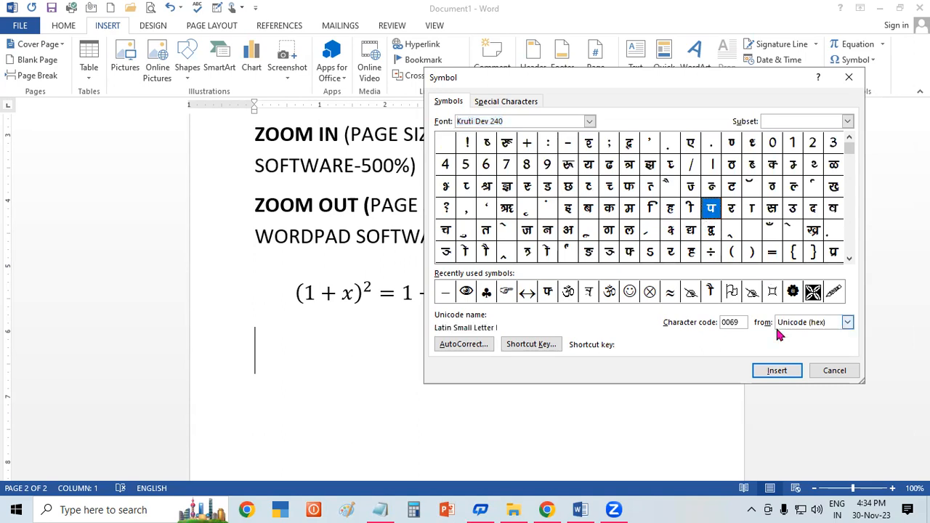
click(776, 371)
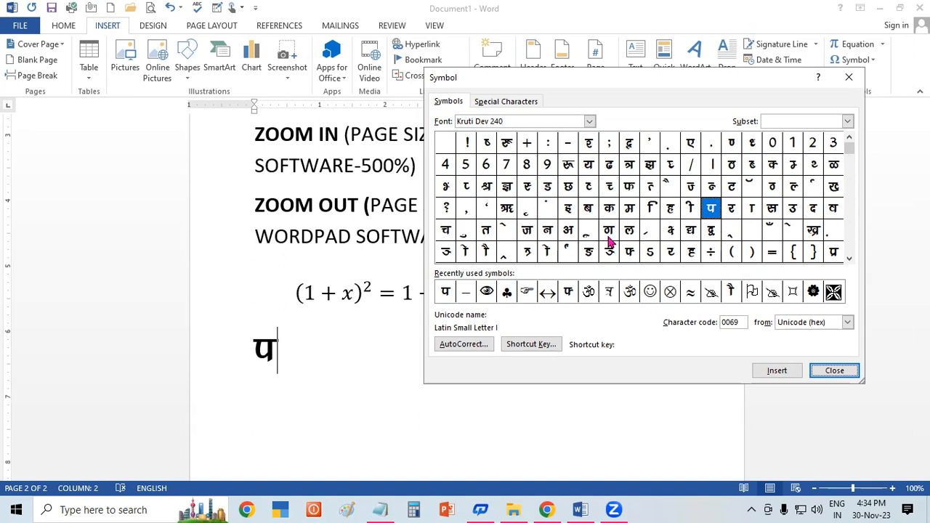
click(546, 188)
click(780, 373)
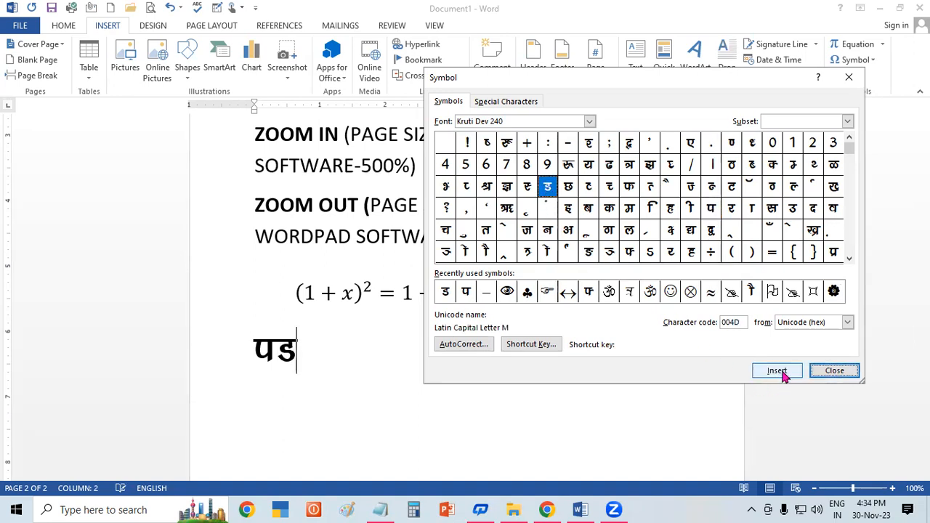
click(731, 209)
click(764, 374)
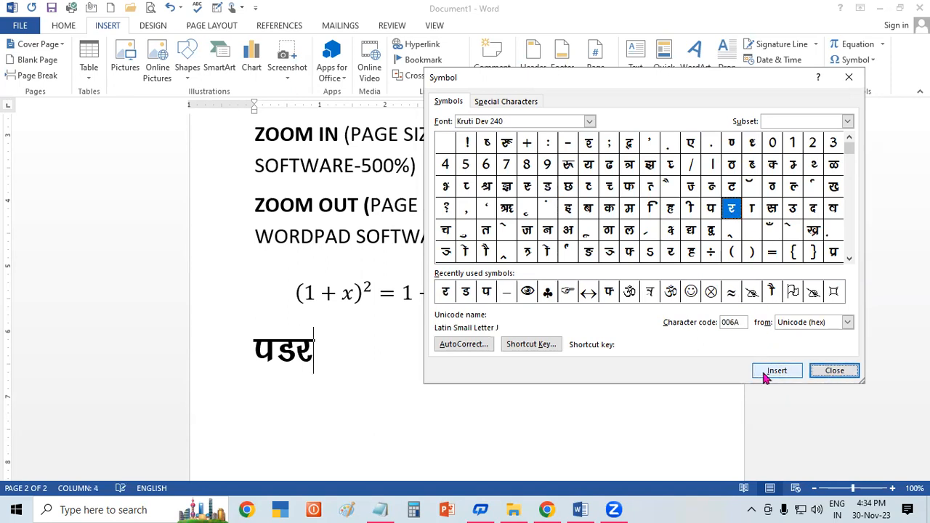
Step: Insert the characters ौ, न and ा to complete the word पडरौना and close the symbol collection
click(485, 253)
click(781, 374)
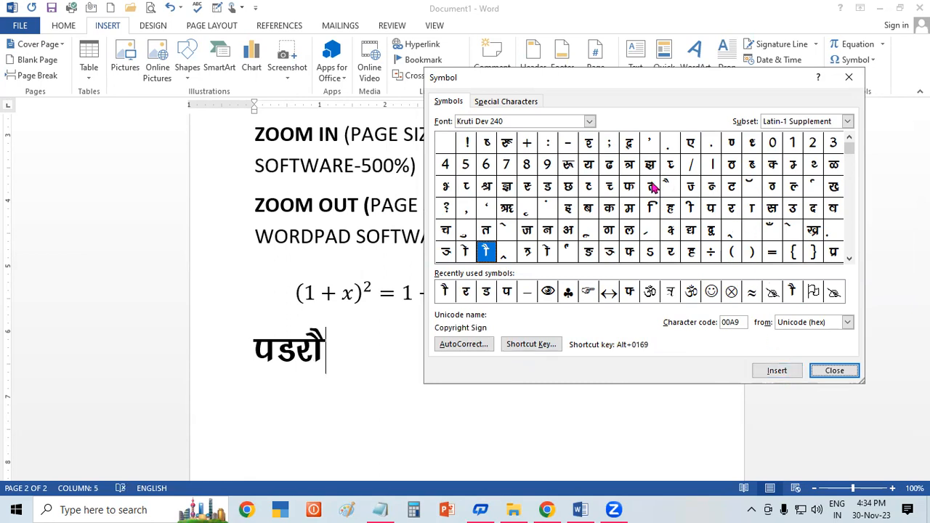
click(548, 231)
click(779, 372)
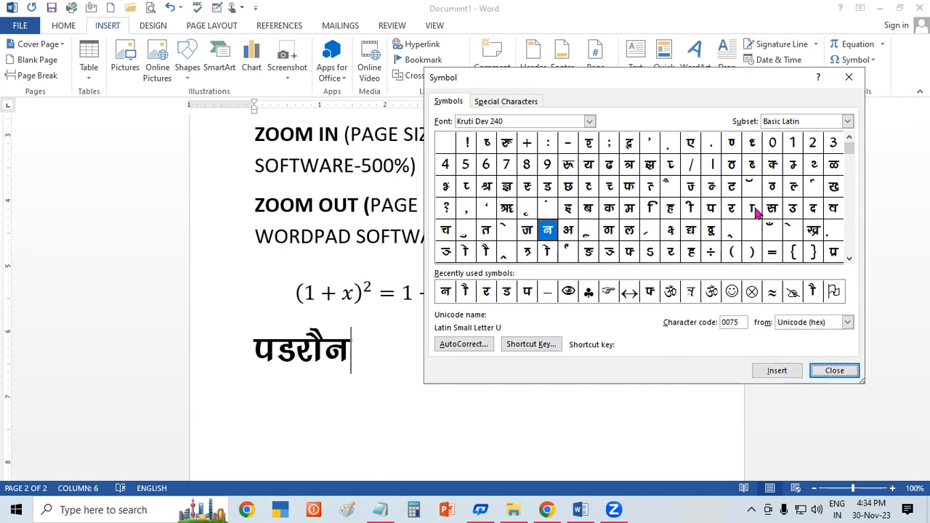
click(753, 209)
click(788, 372)
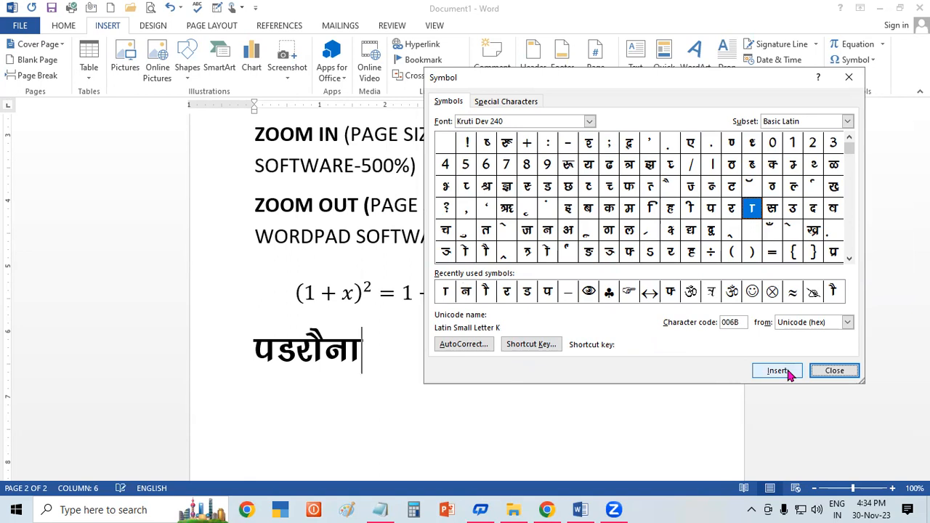
click(849, 78)
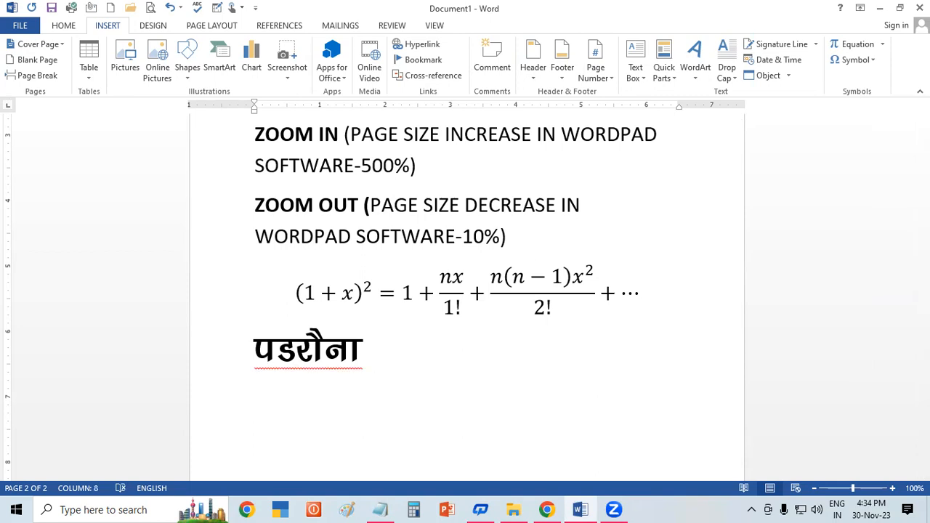
Step: Write पडरौना a second time after the inserted word and start a new line
text(पड)
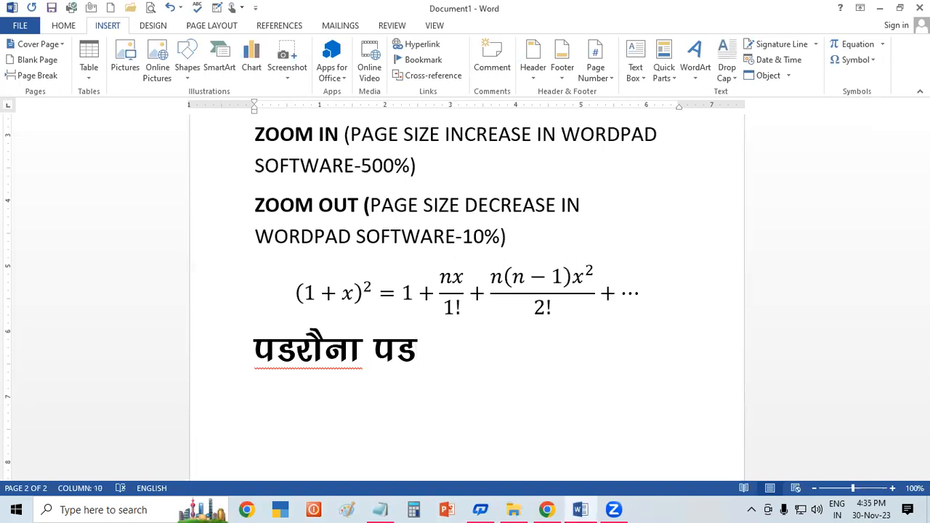
text(रा)
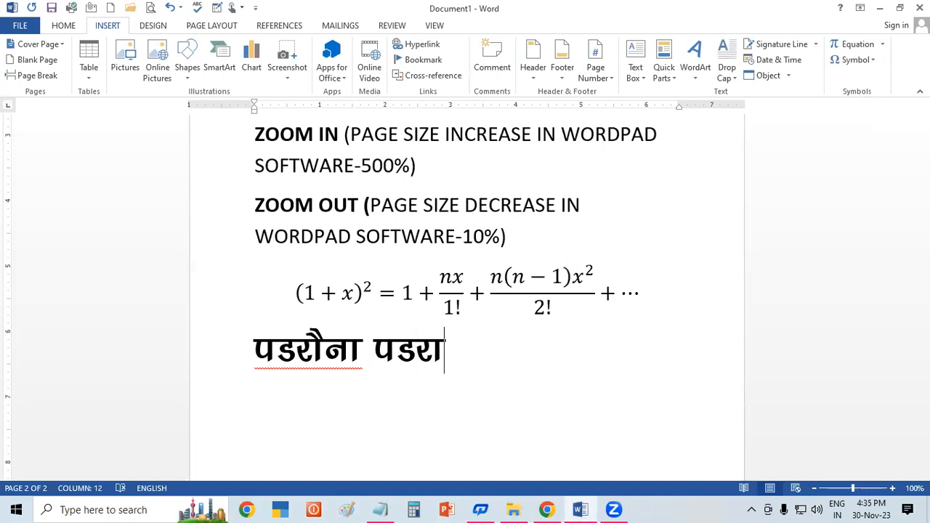
text(ैना)
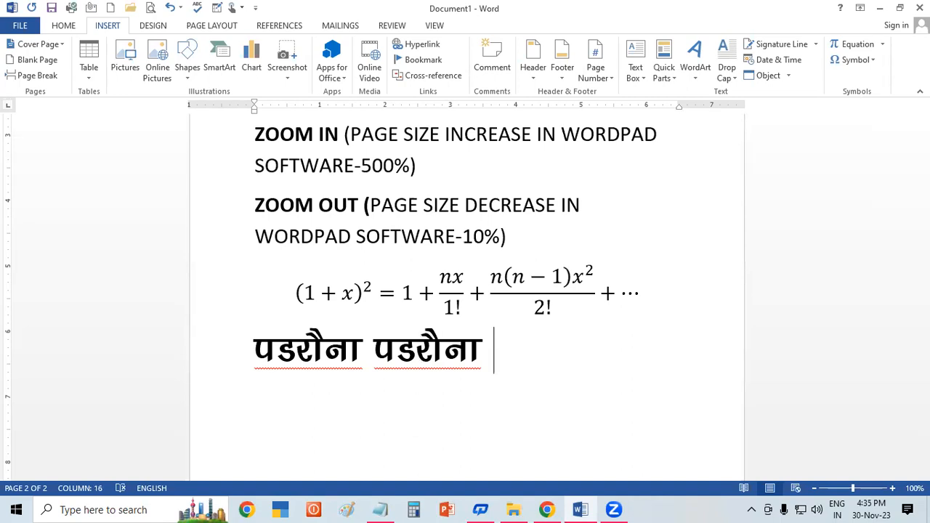
key(Return)
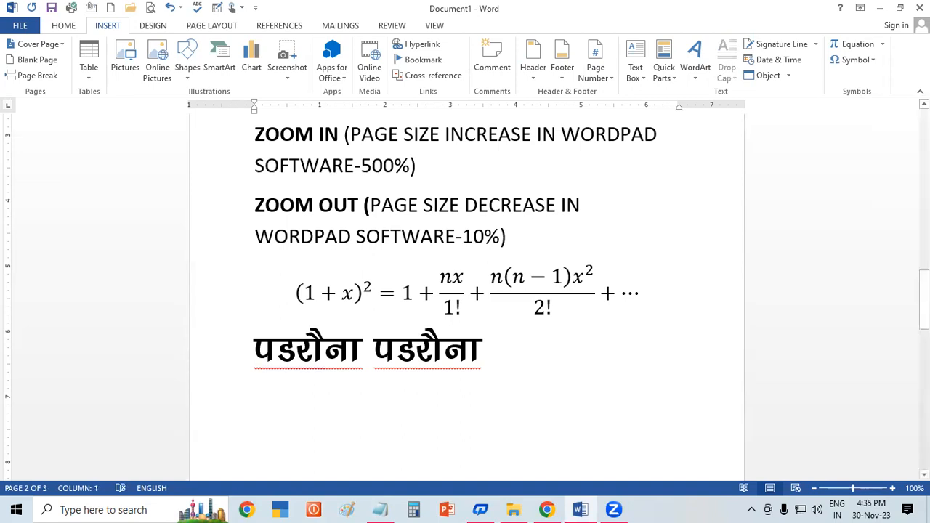
Step: Write कुशीनगरचमक on the new line below the two पडरौना words
scroll(465, 291, down, 1)
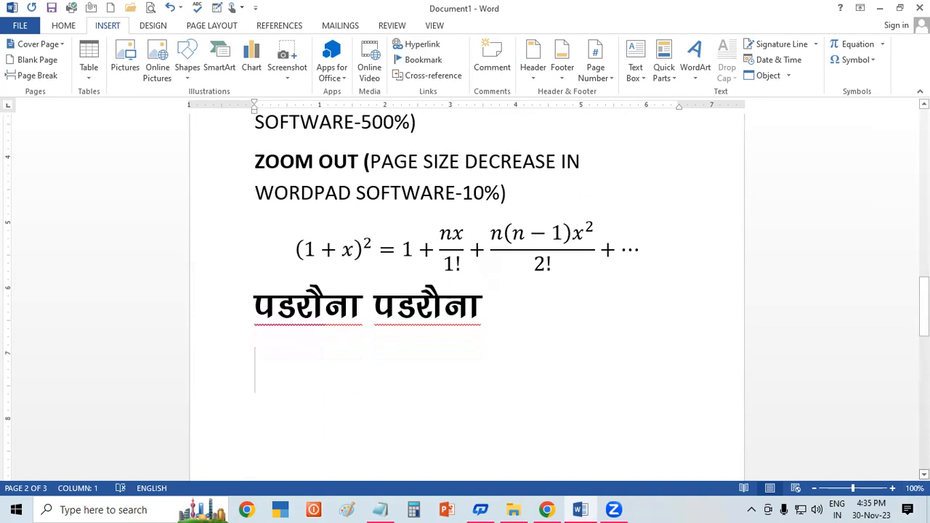
text(क)
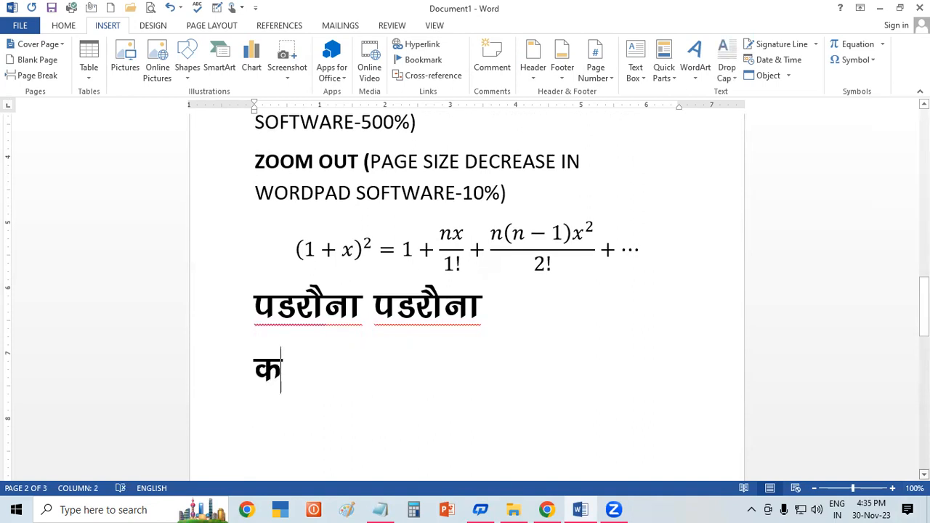
text(ुश)
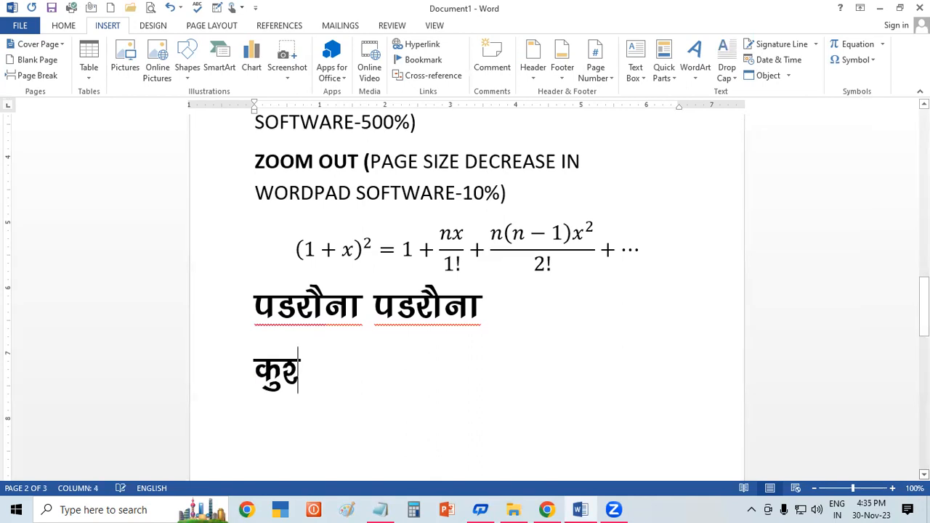
text(ा)
text(ी)
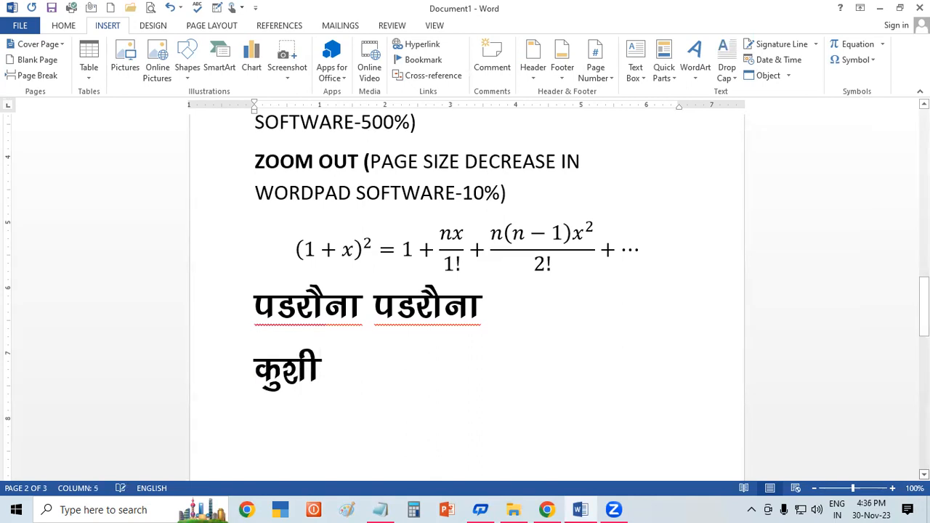
text(नगर)
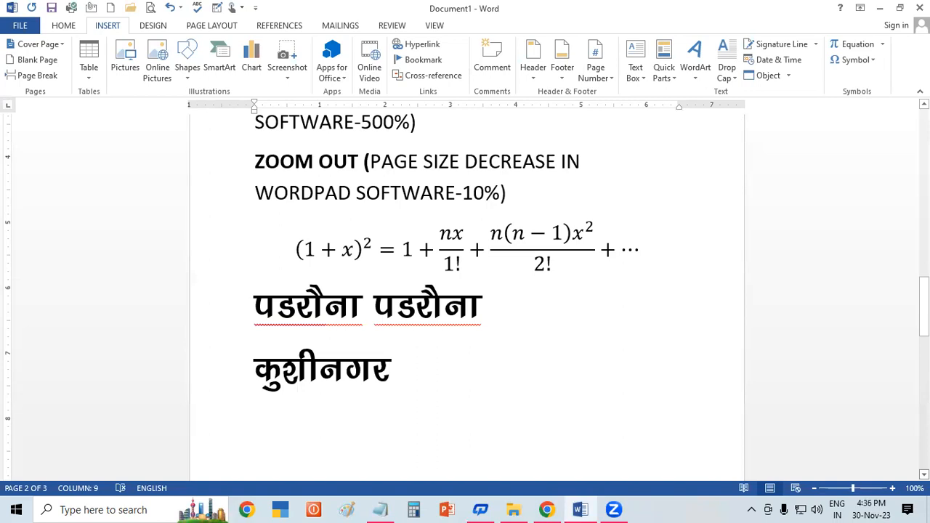
text(च)
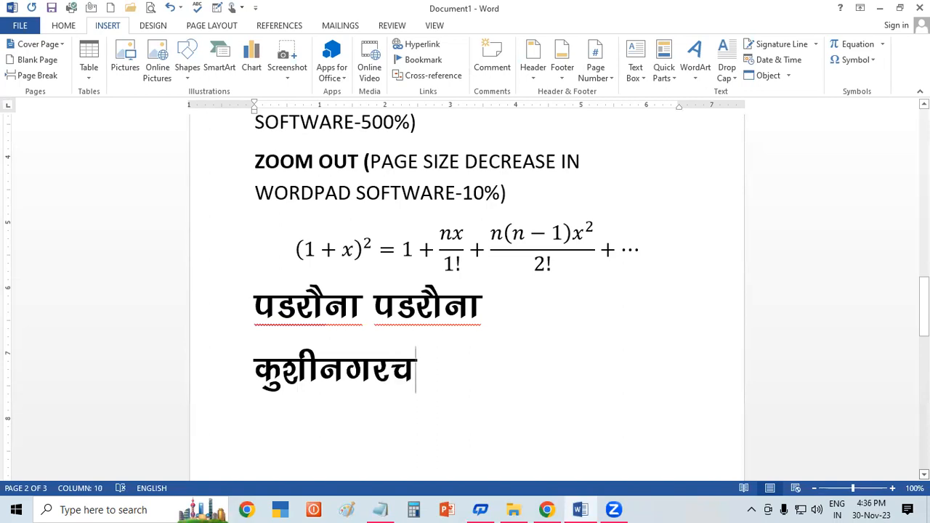
text(मक)
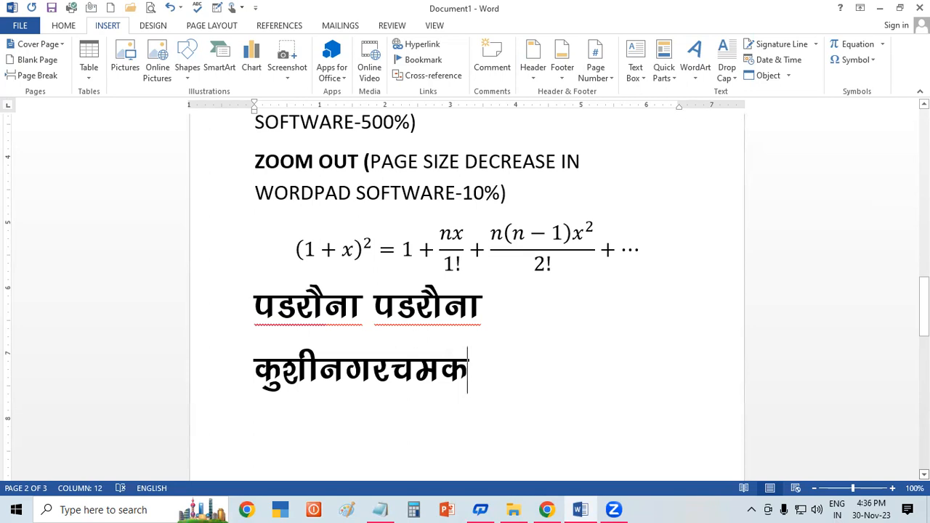
Step: Replace the entire document content with sample paragraphs generated by =rand()
key(ctrl+a)
key(Delete)
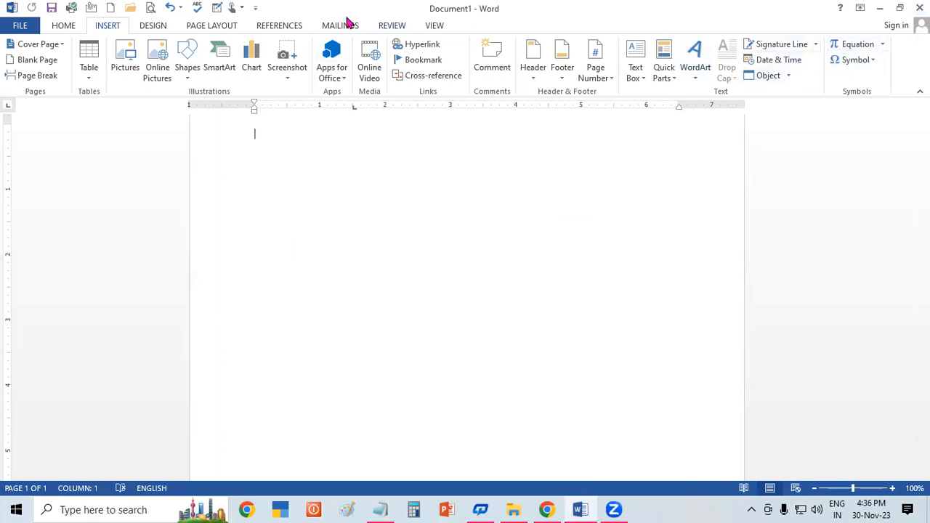
click(202, 29)
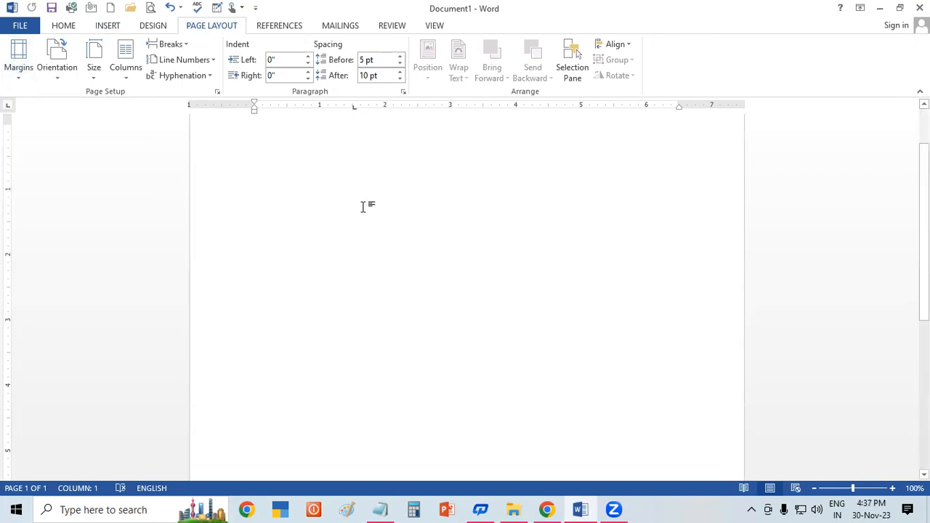
text(=ra)
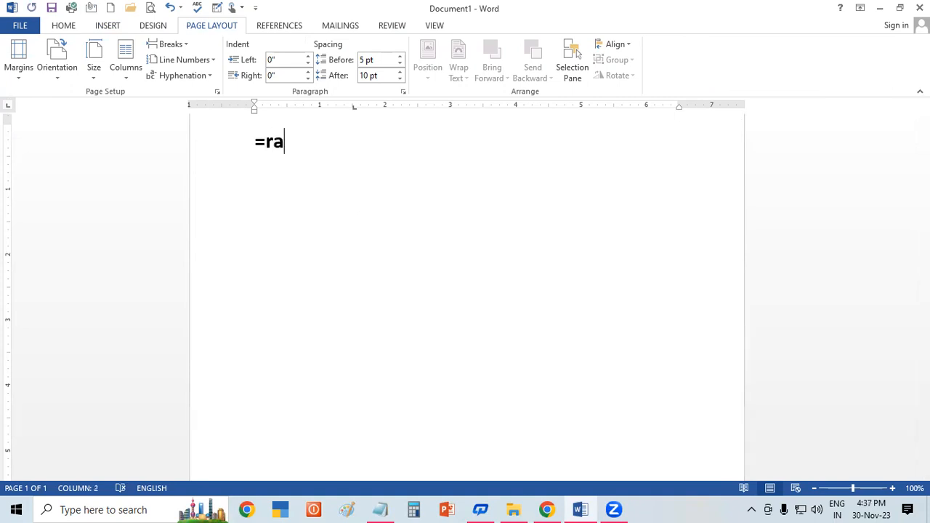
text(nd())
key(Return)
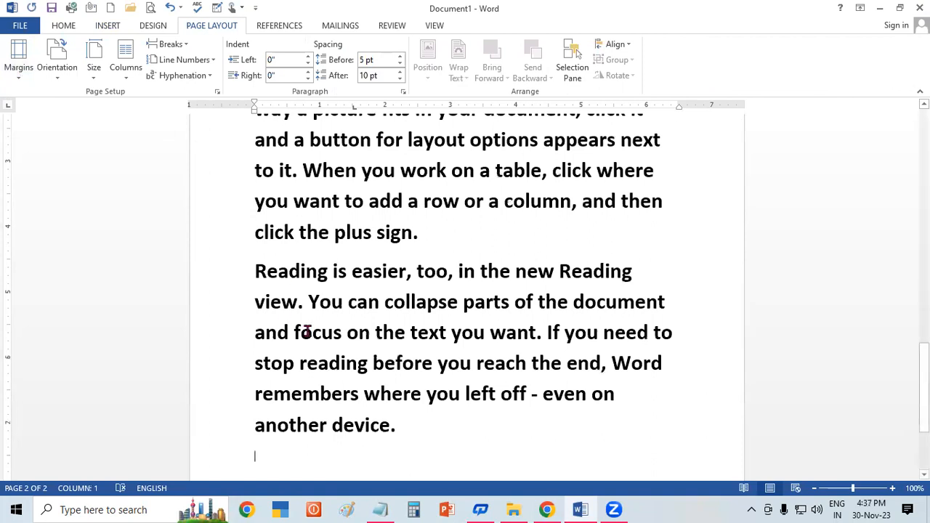
key(ctrl+a)
drag(924, 389, 924, 130)
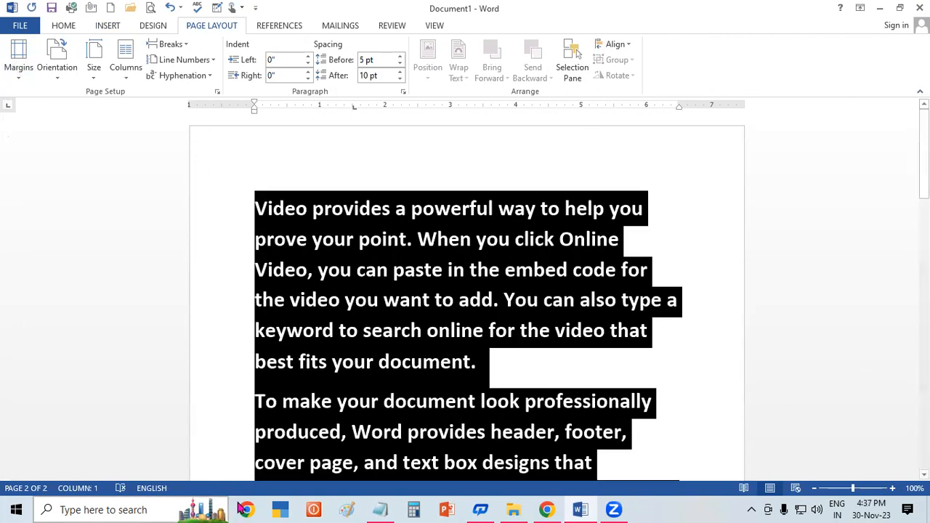
click(22, 72)
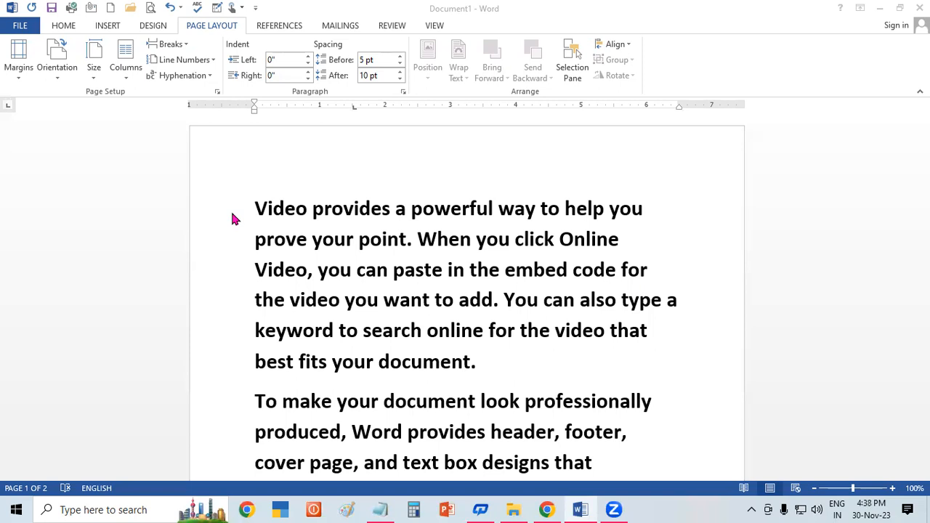
double_click(291, 269)
click(379, 303)
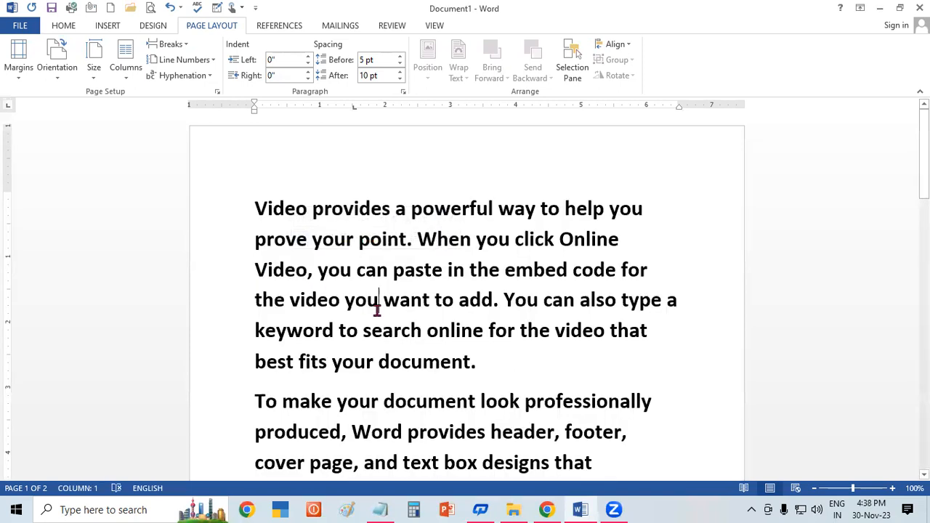
Step: Select all the sample text and apply the Narrow margin preset of 0.5" on every side
key(ctrl+a)
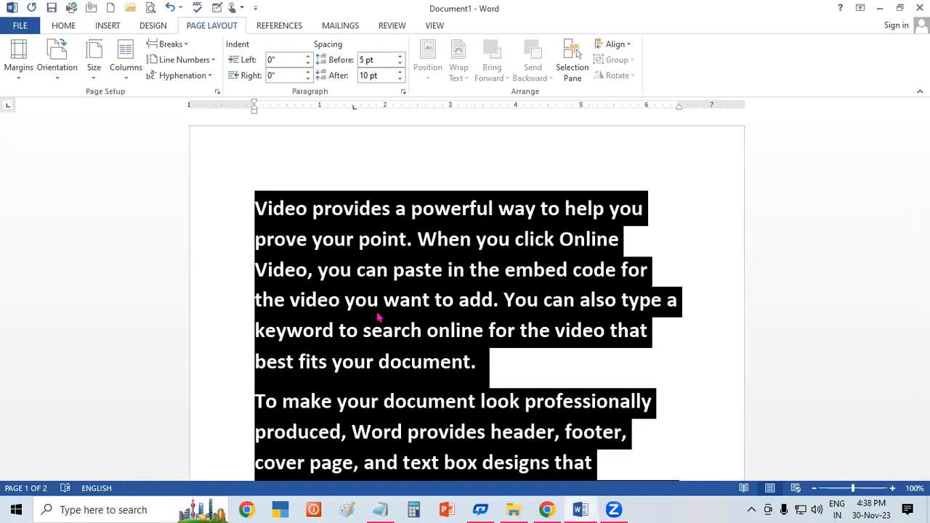
click(25, 69)
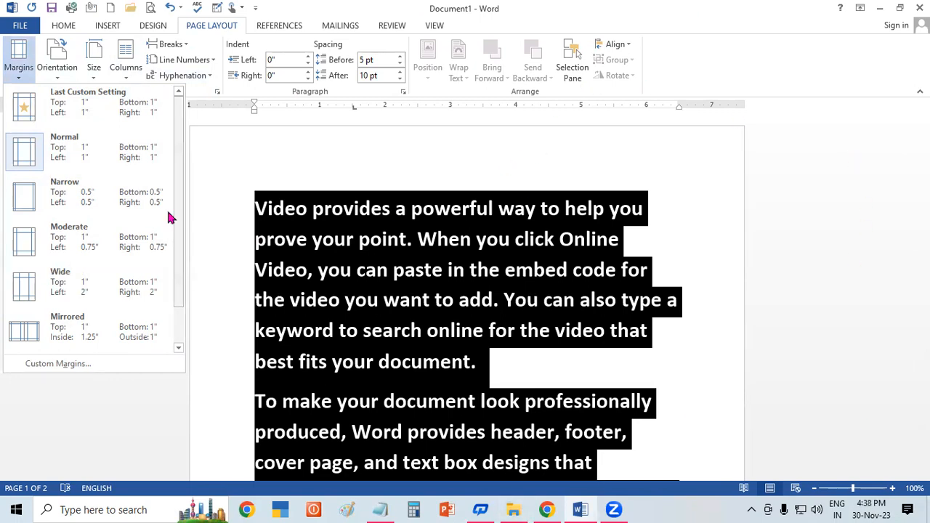
click(84, 203)
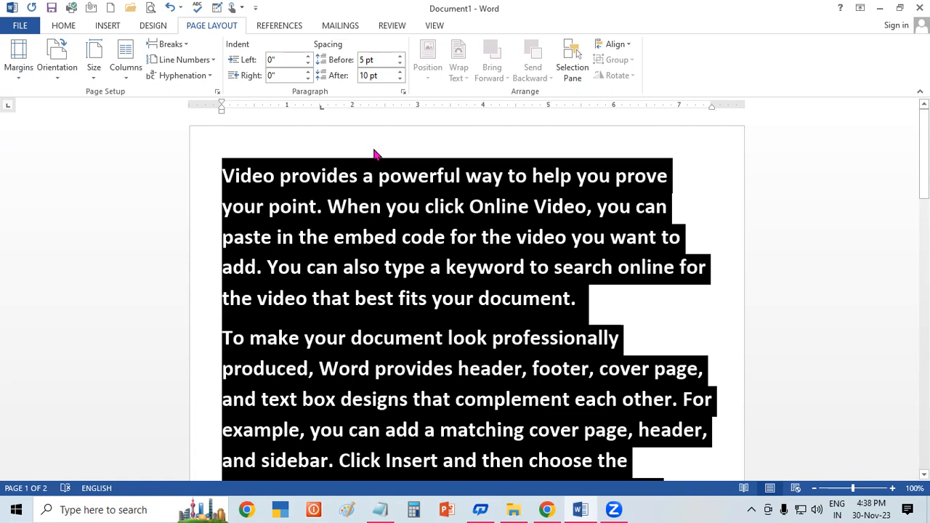
click(18, 59)
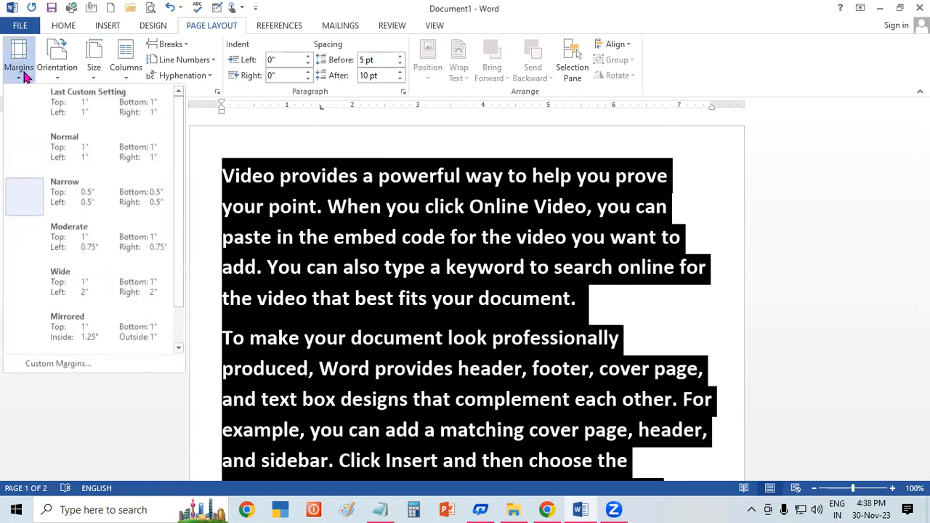
click(63, 192)
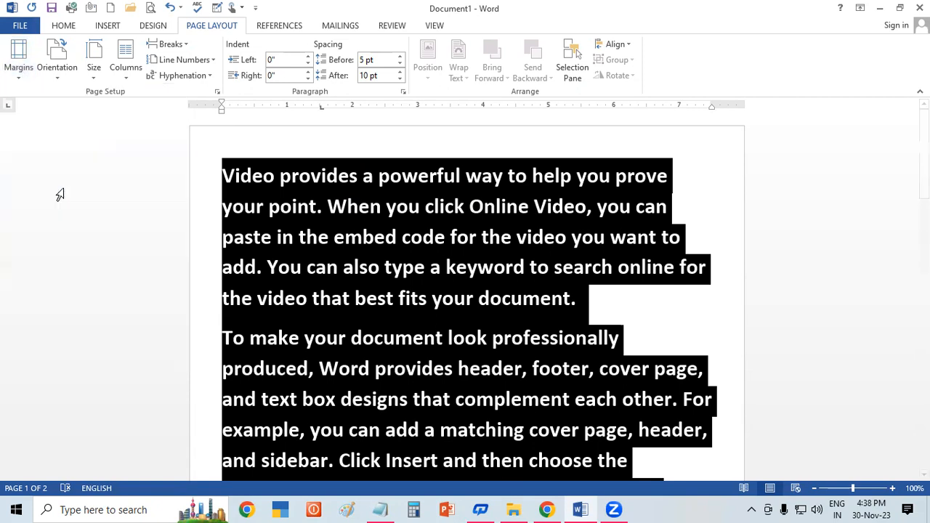
Step: Try the Moderate margin preset and the Wide preset on the document
click(19, 61)
click(52, 245)
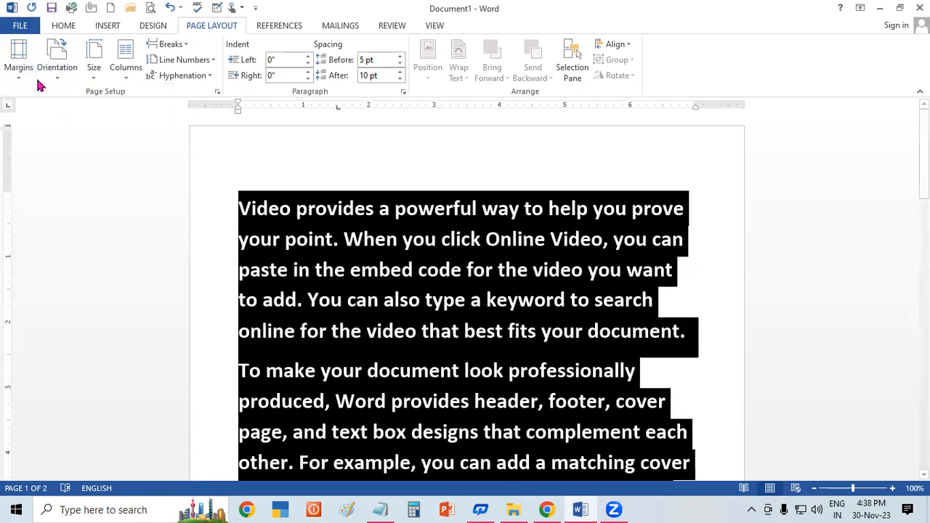
click(20, 61)
click(64, 290)
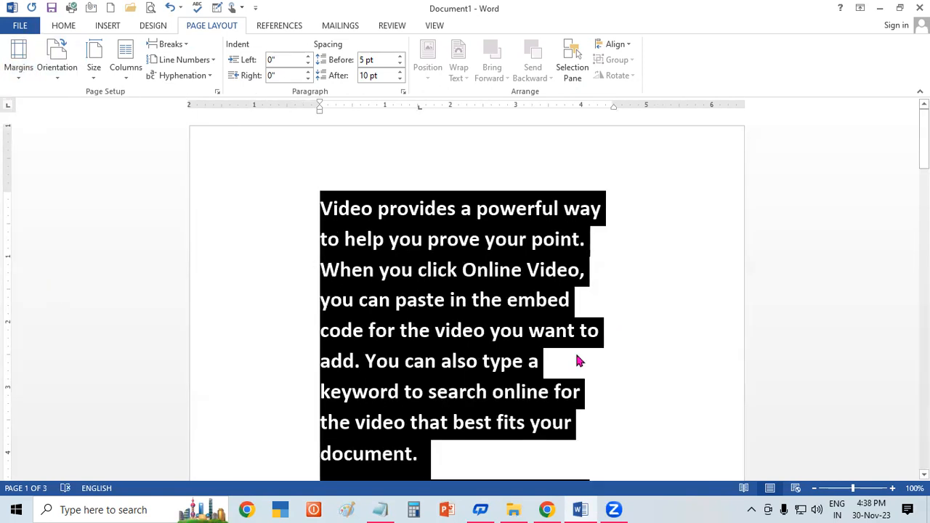
Step: Apply the Narrow margins again and change the page orientation to Landscape
click(26, 58)
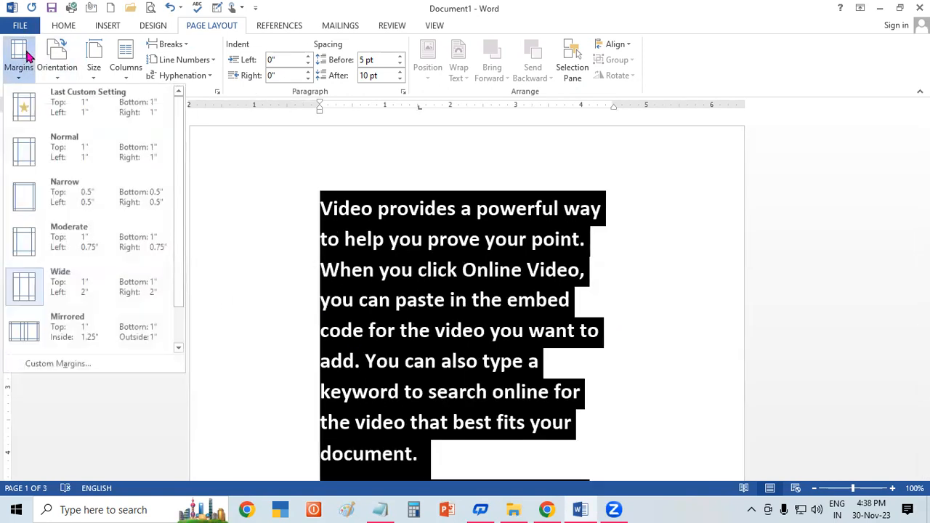
click(64, 190)
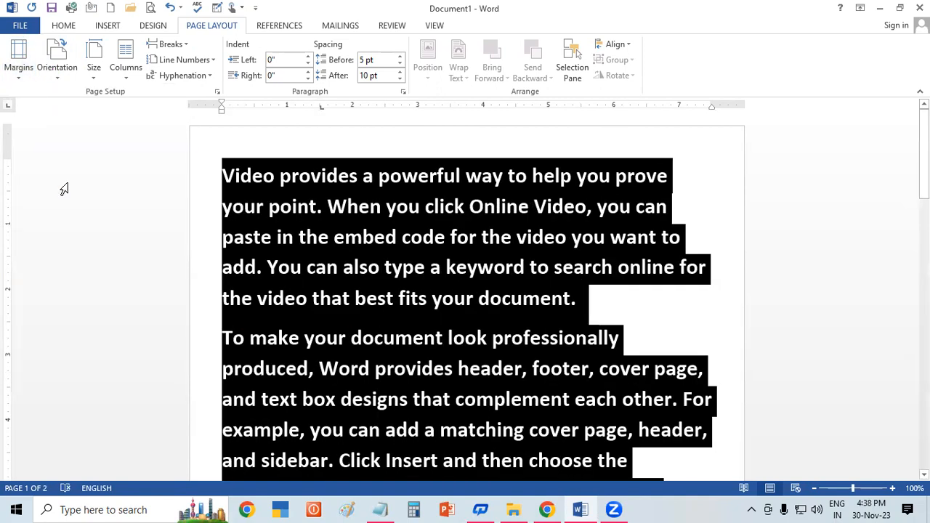
click(63, 68)
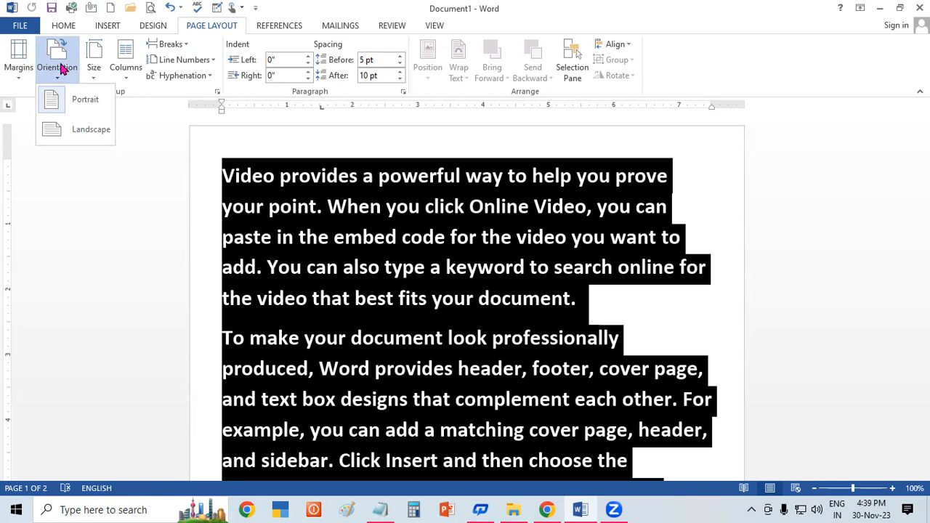
click(82, 136)
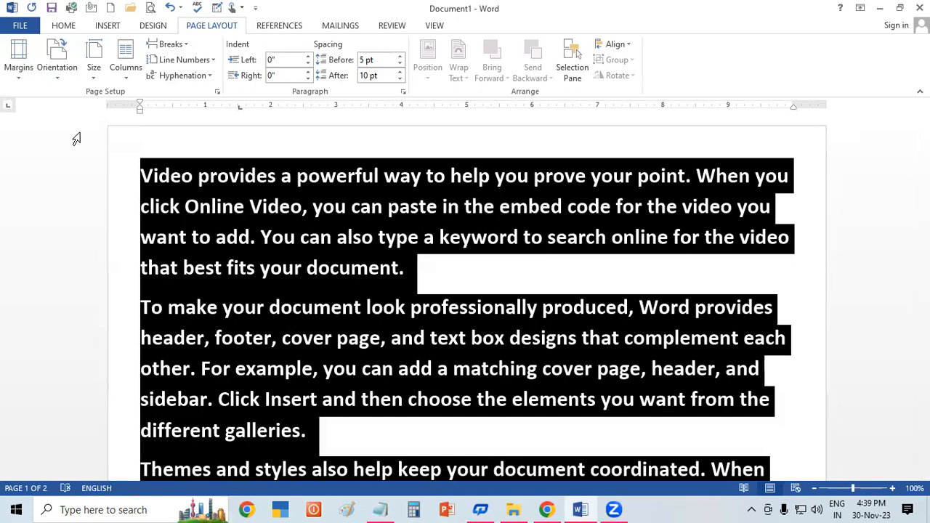
Step: Lay the selected text out in two columns and change it to three columns
click(115, 69)
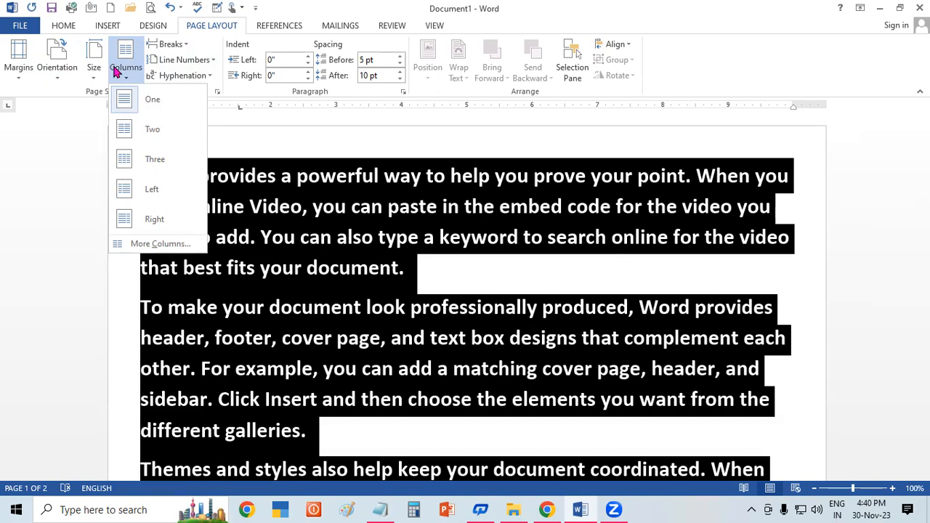
click(123, 140)
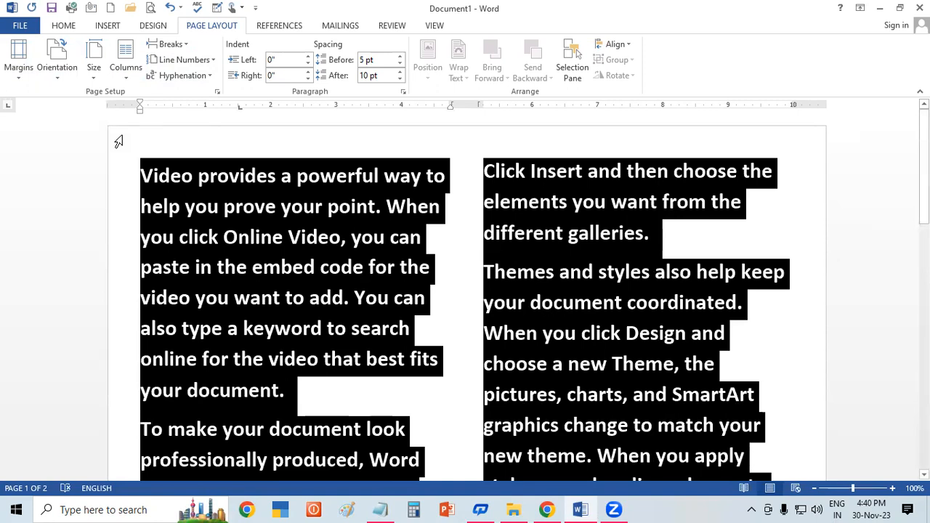
click(121, 77)
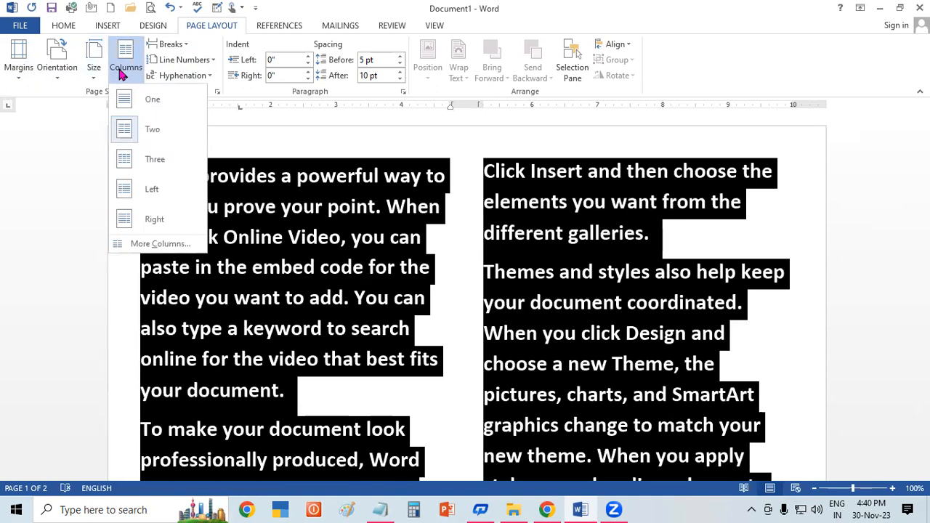
click(143, 155)
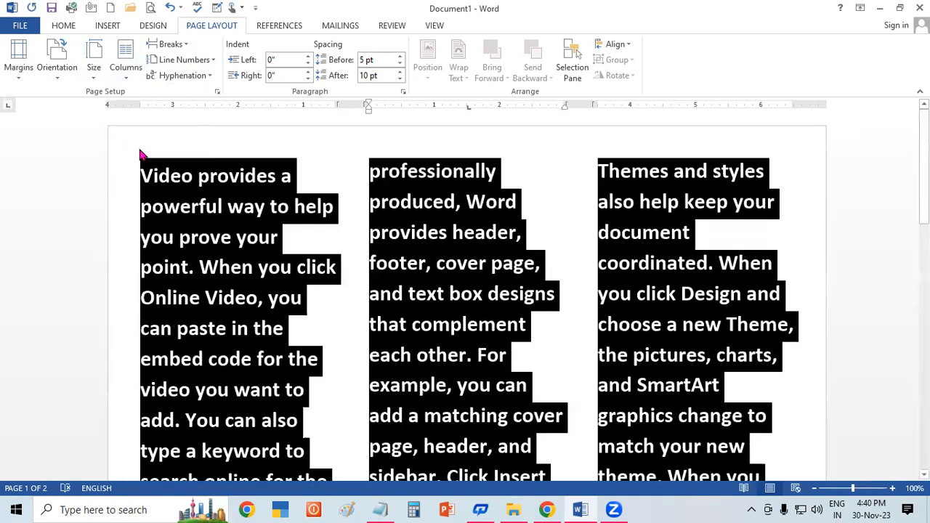
Step: Apply the Left column preset to the selected text
click(132, 75)
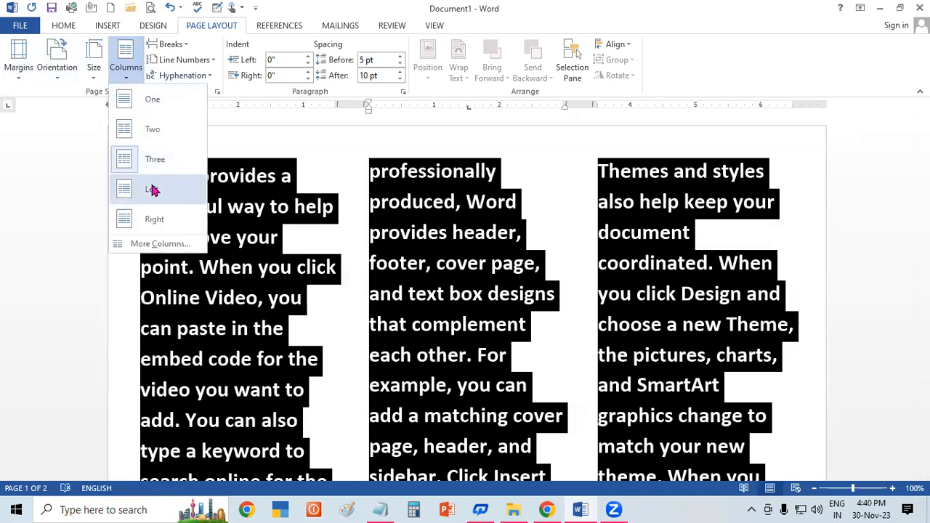
click(152, 186)
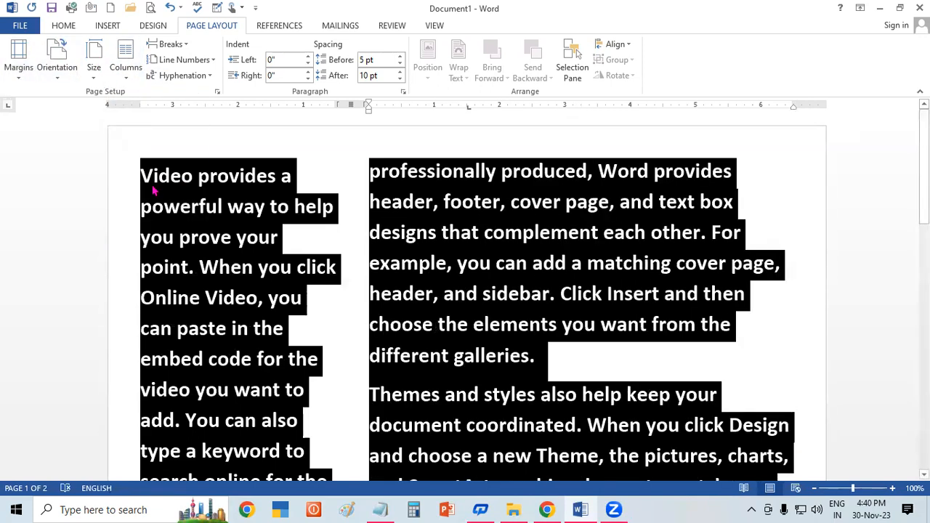
Step: Open the detailed column settings for the selected text and try to set the number of columns to 100
click(127, 78)
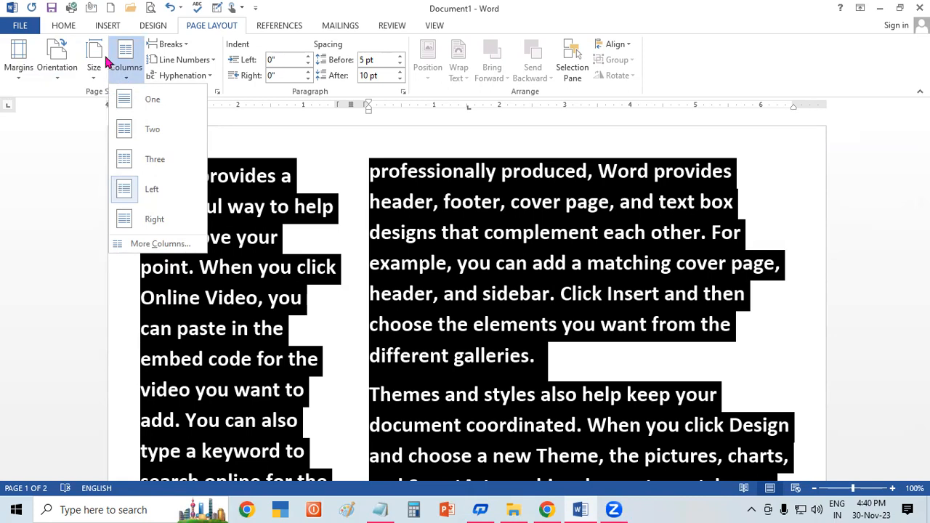
click(160, 244)
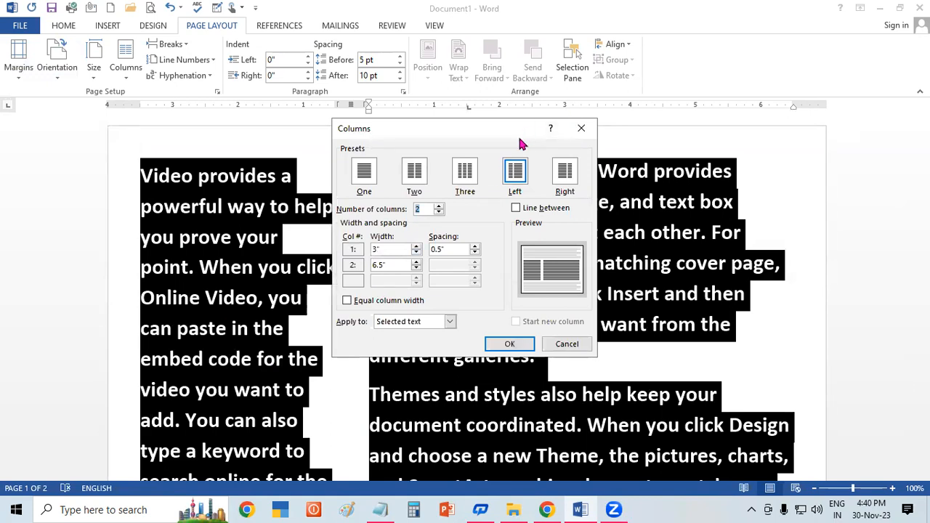
drag(520, 144, 389, 203)
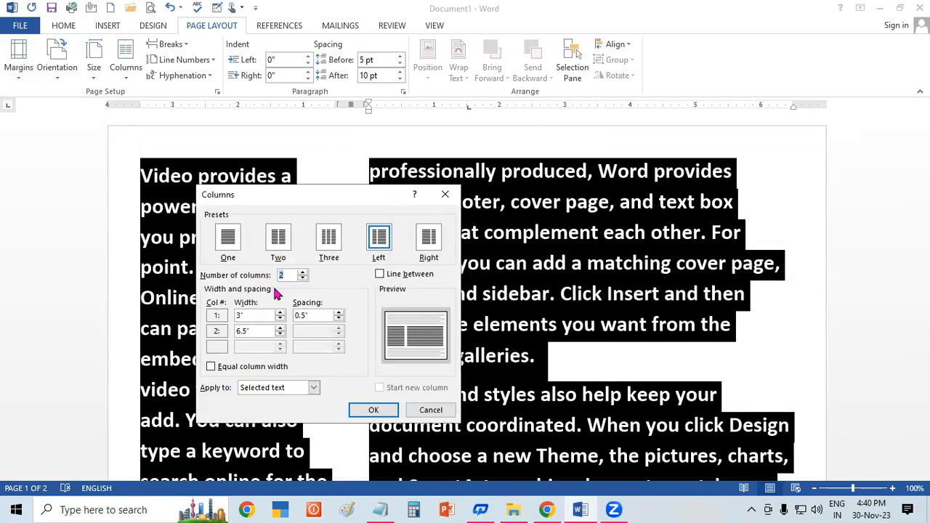
click(294, 276)
key(BackSpace)
text(100)
key(Return)
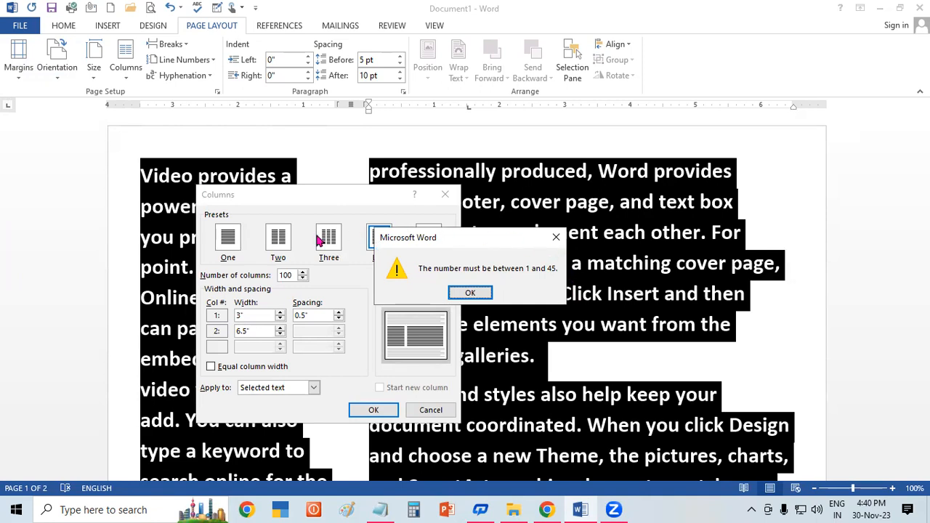
Step: Enter 45 as the number of columns, apply the layout to the selected text and deselect it
key(Return)
text(13)
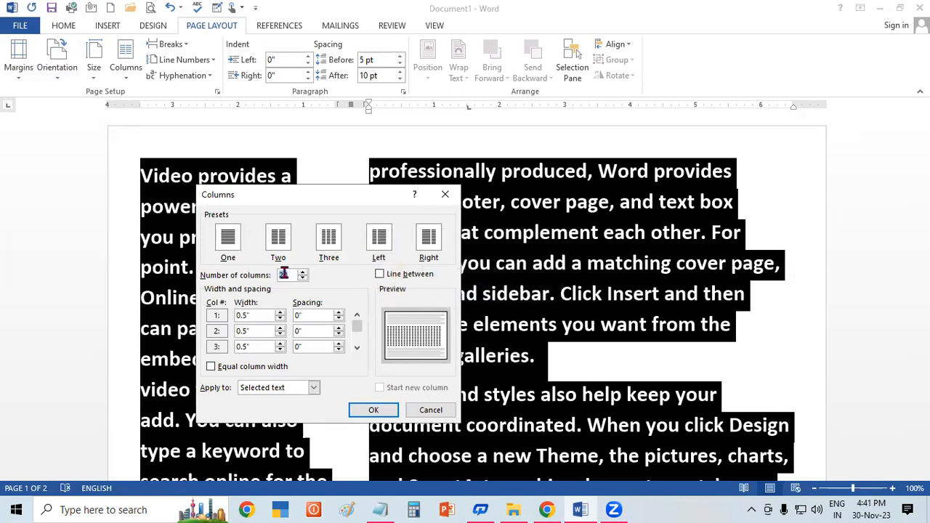
text(45)
click(384, 410)
click(385, 412)
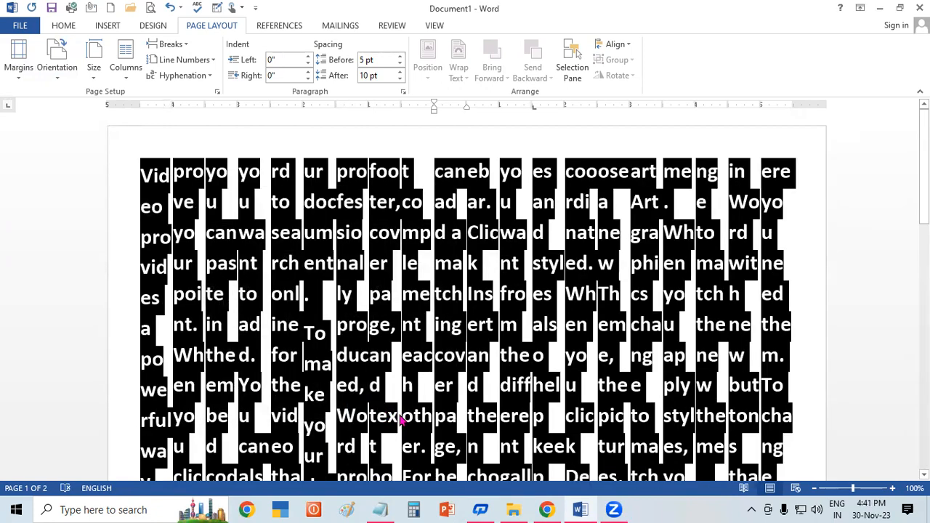
click(402, 414)
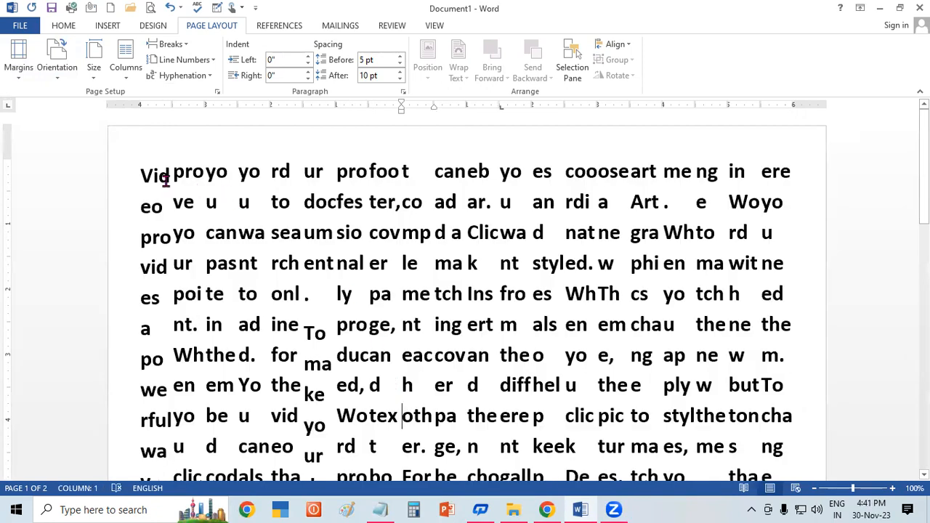
Step: Select the sample text across all the narrow columns and return it to a single column
scroll(166, 180, down, 1)
drag(155, 175, 812, 182)
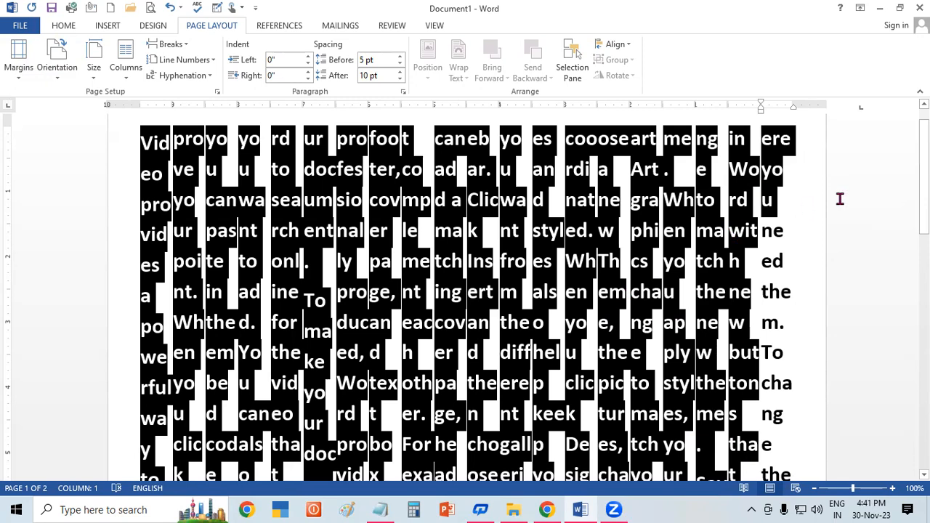
click(133, 72)
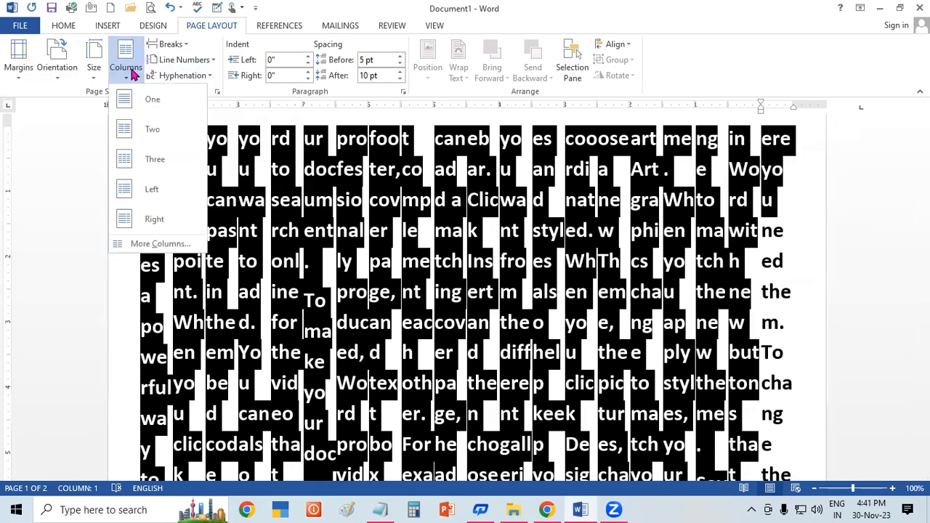
click(151, 101)
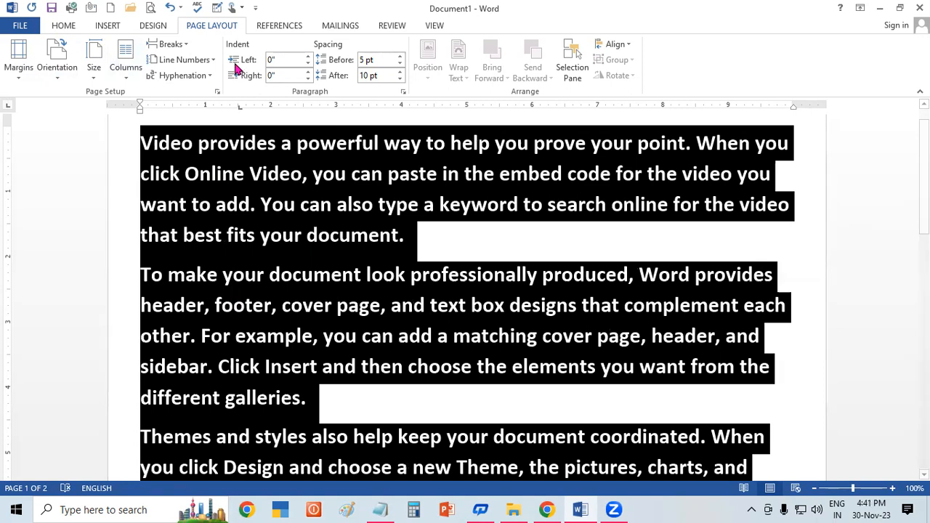
click(597, 508)
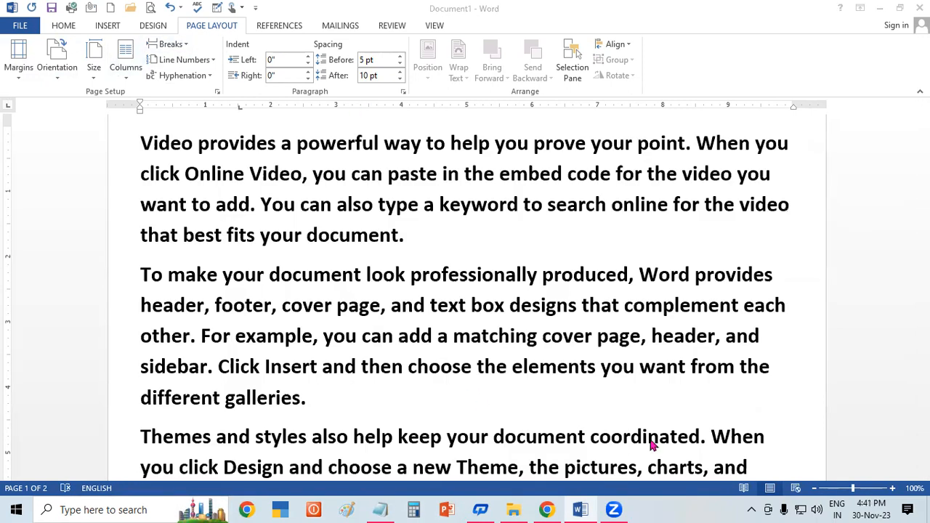